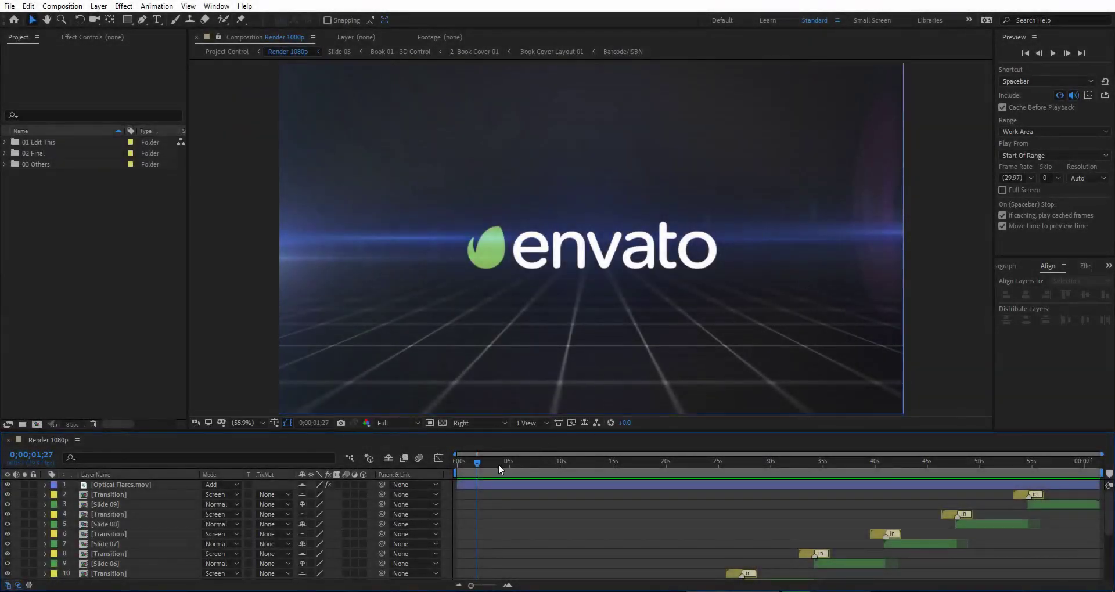
Preview the promo from the PROUDLY PRESENTS title through Episode 02 to the closing trilogy slide
{"action": "left_click_drag", "start_coordinate": [498, 465], "coordinate": [643, 466]}
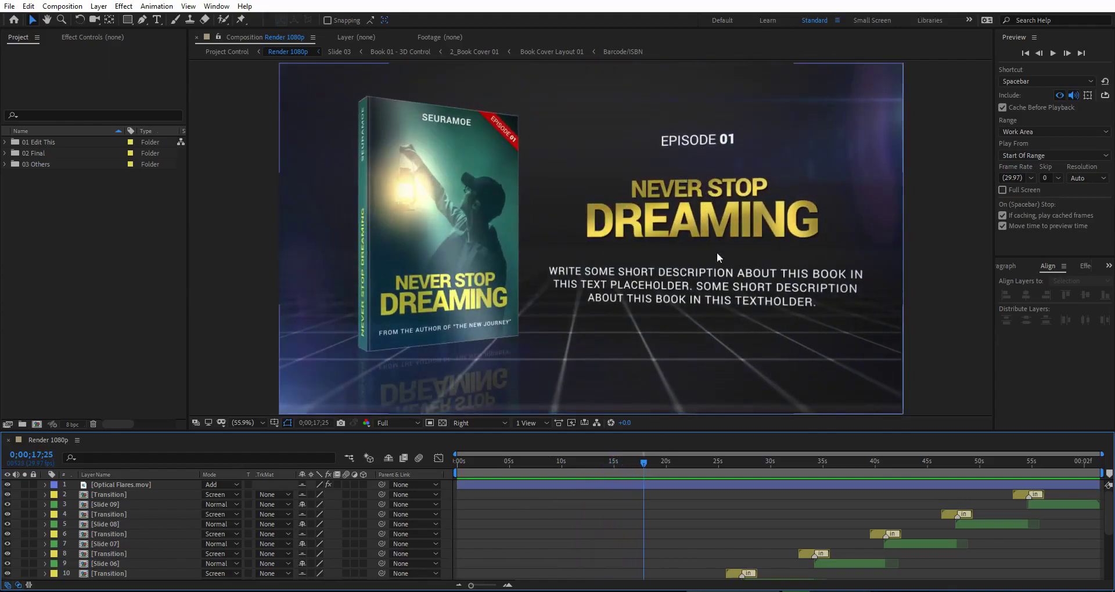
{"action": "left_click_drag", "start_coordinate": [680, 459], "coordinate": [835, 478]}
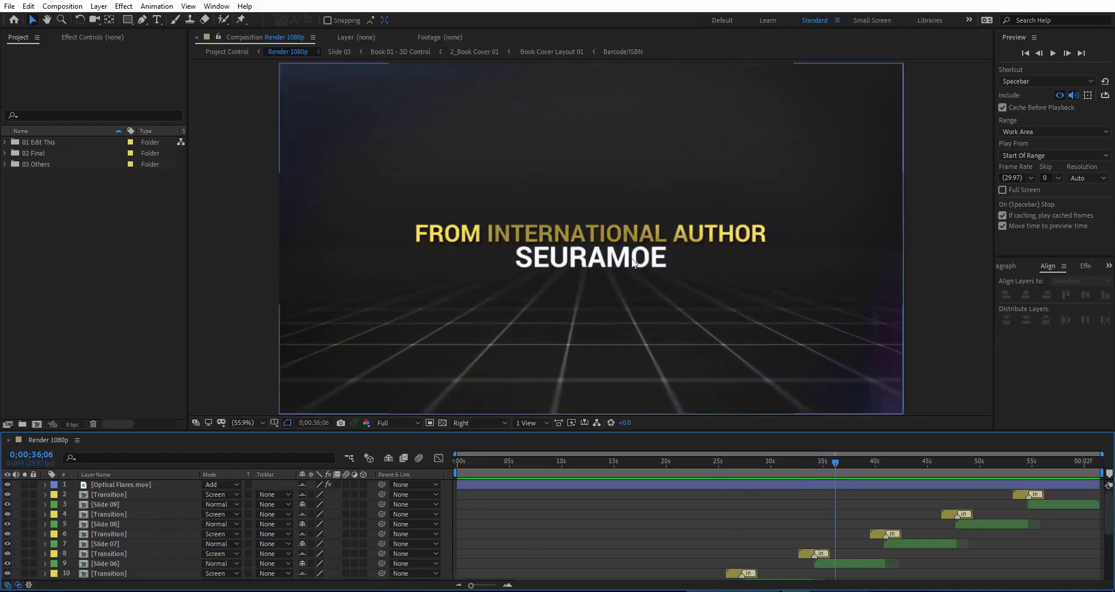
{"action": "left_click_drag", "start_coordinate": [838, 463], "coordinate": [1076, 469]}
{"action": "left_click", "coordinate": [900, 462]}
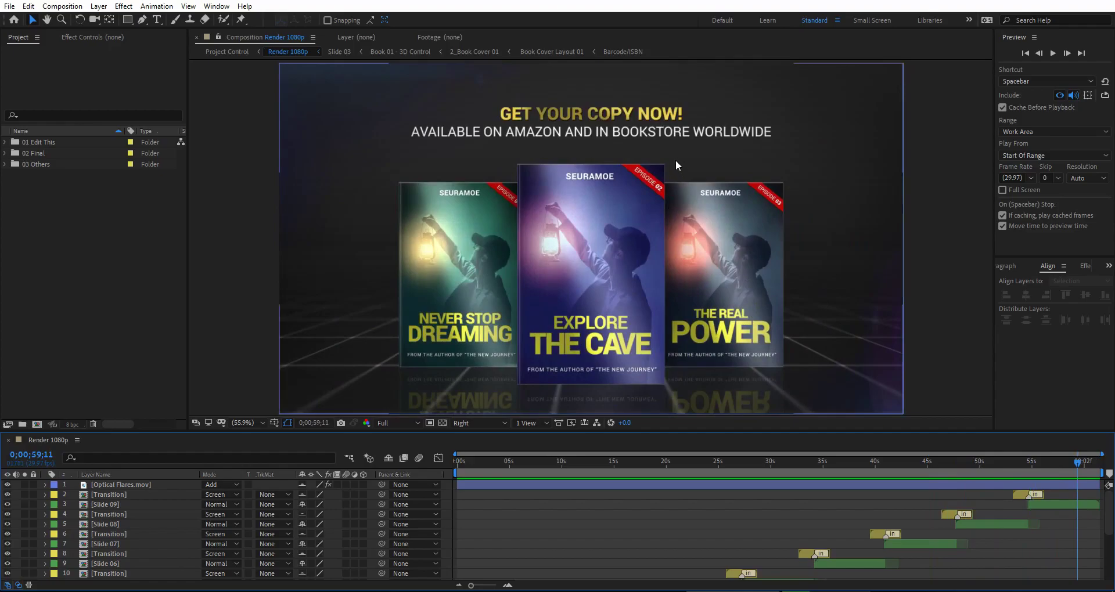
{"action": "left_click", "coordinate": [1072, 464]}
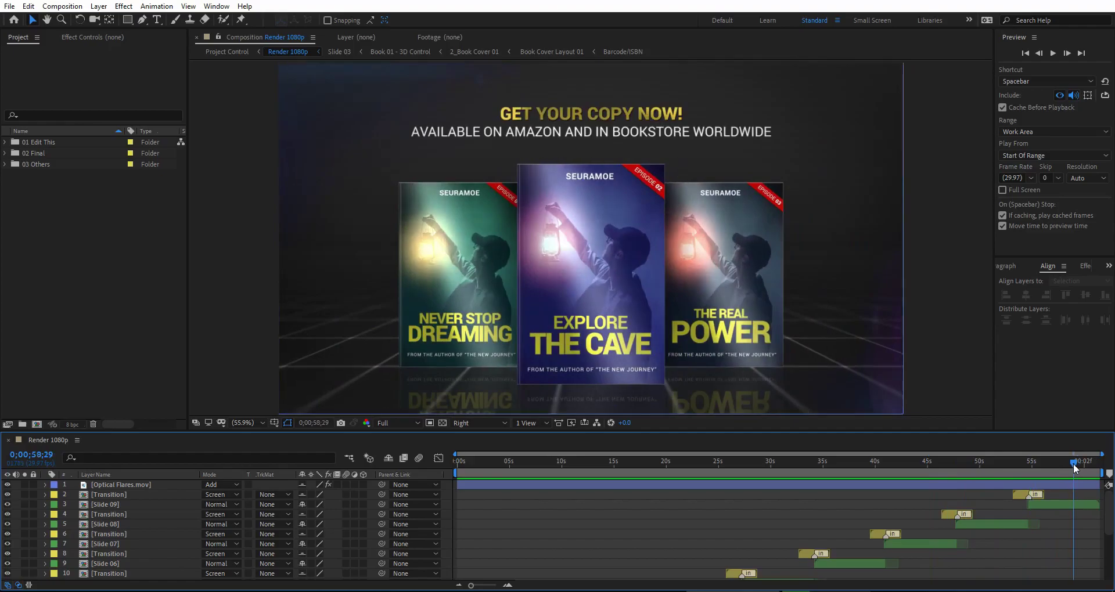
Expand the 01 Edit This and 01 Edit Media folders in the Project panel
{"action": "left_click", "coordinate": [5, 142]}
{"action": "left_click", "coordinate": [56, 152]}
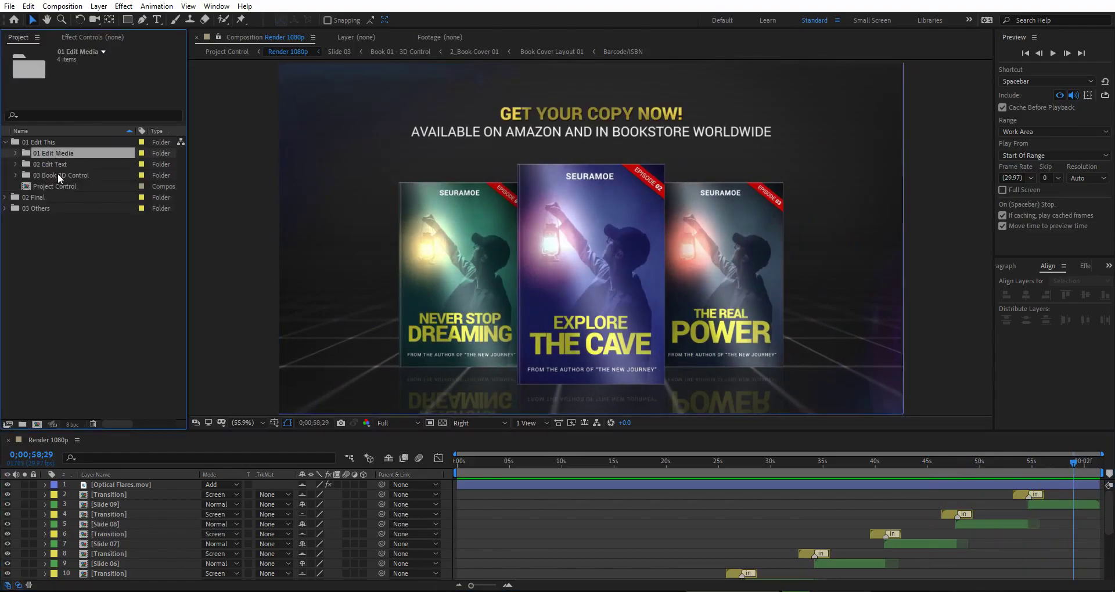
{"action": "left_click", "coordinate": [57, 173], "text": "shift"}
{"action": "left_click", "coordinate": [57, 186]}
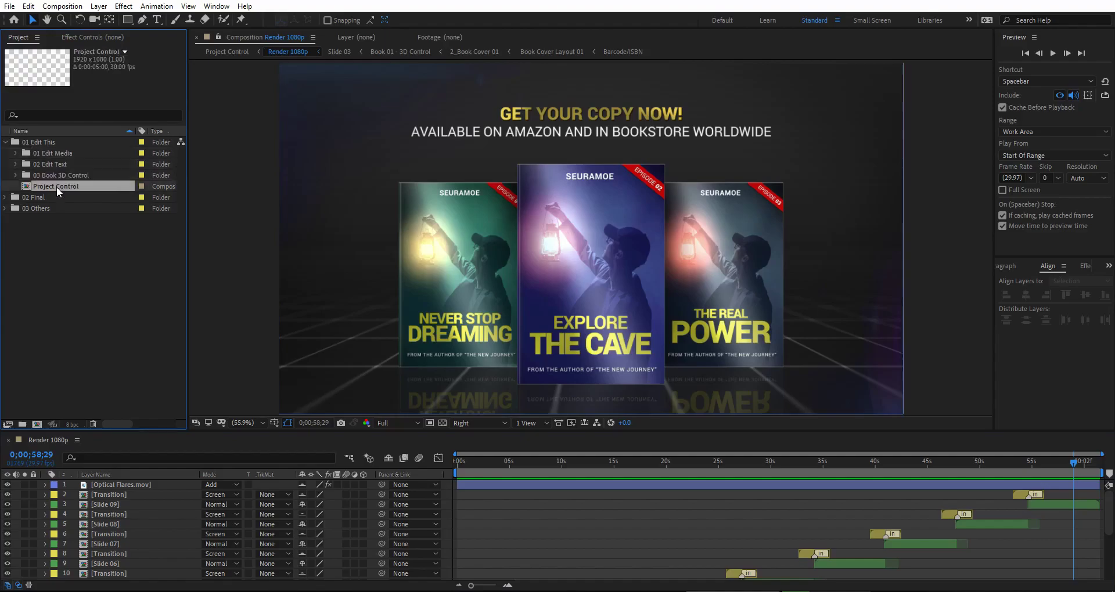
{"action": "left_click", "coordinate": [47, 152]}
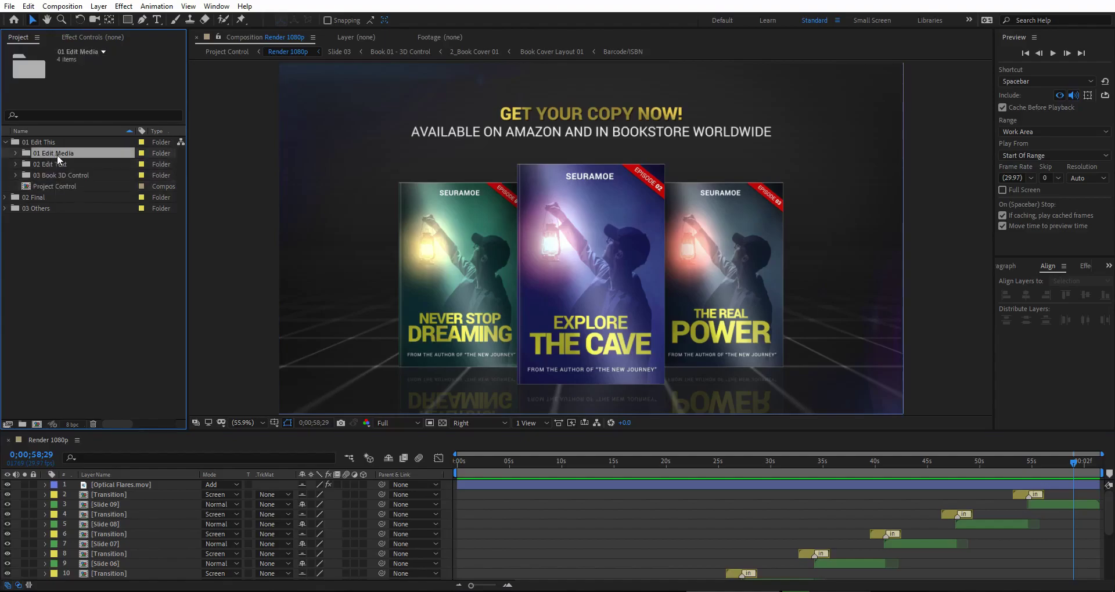
{"action": "left_click", "coordinate": [16, 153]}
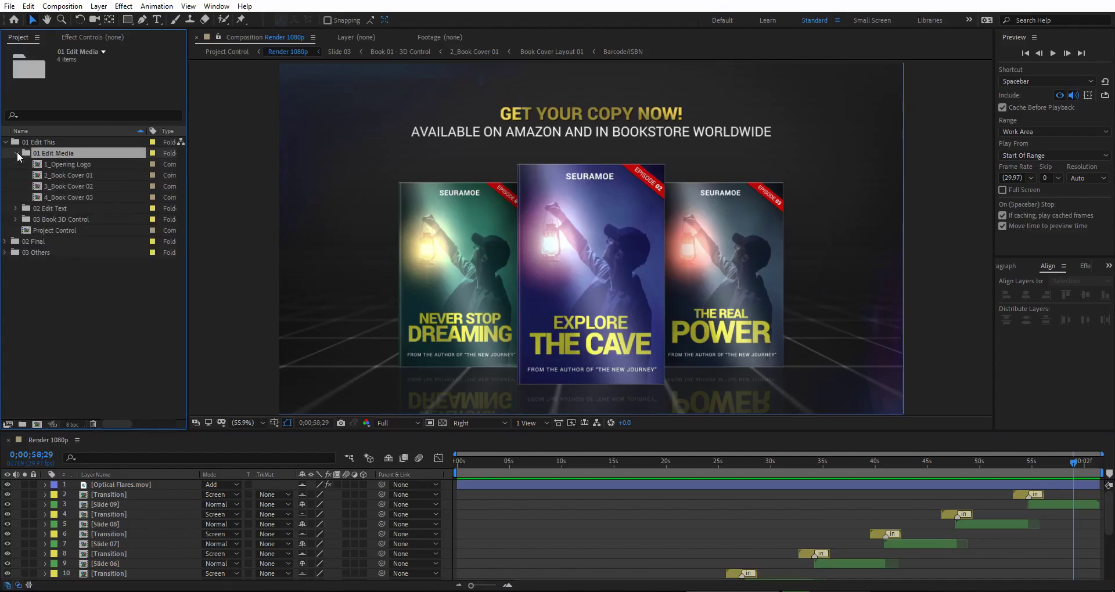
Select 1_Opening Logo and the three Book Cover comps, previewing the covers in the promo
{"action": "mouse_move", "coordinate": [476, 468]}
{"action": "left_mouse_down"}
{"action": "mouse_move", "coordinate": [492, 469]}
{"action": "mouse_move", "coordinate": [483, 468]}
{"action": "left_mouse_up"}
{"action": "left_click", "coordinate": [76, 165]}
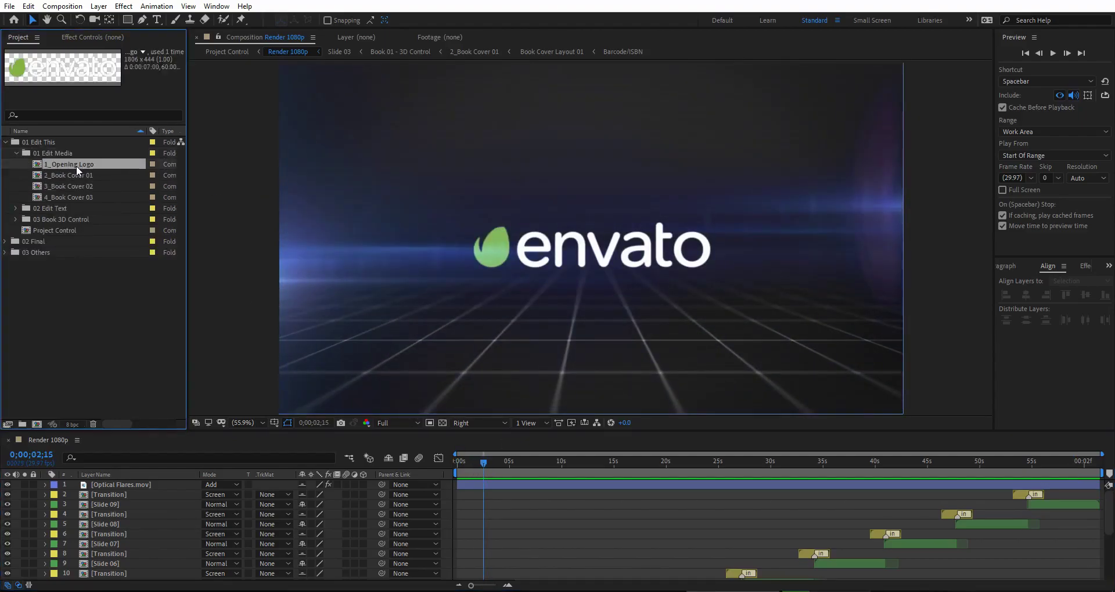
{"action": "left_click", "coordinate": [83, 175]}
{"action": "left_click", "coordinate": [82, 197], "text": "shift"}
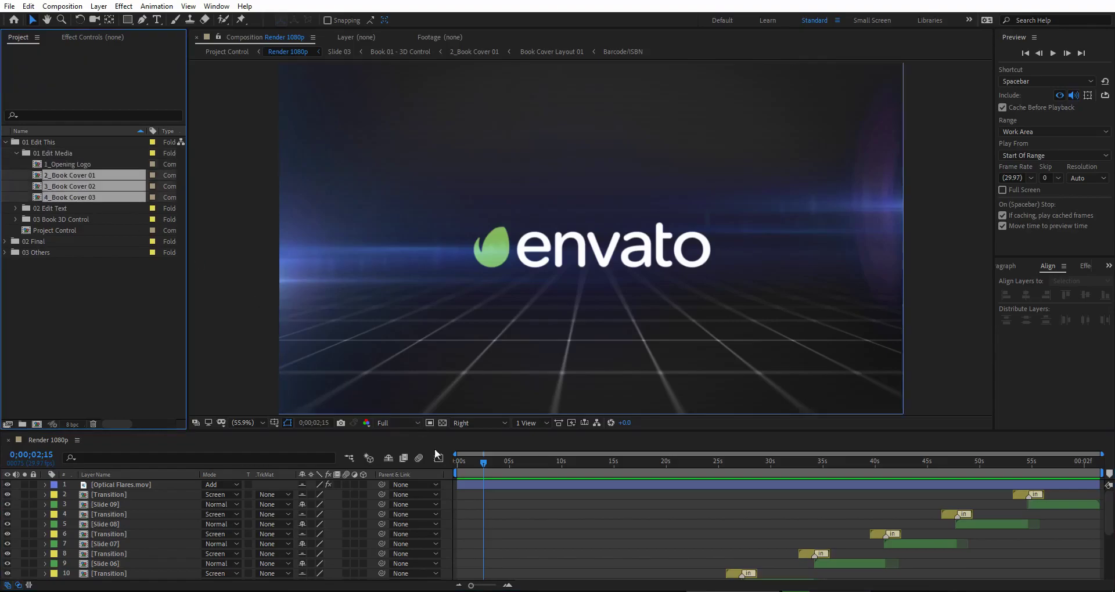
{"action": "left_click_drag", "start_coordinate": [534, 462], "coordinate": [558, 471]}
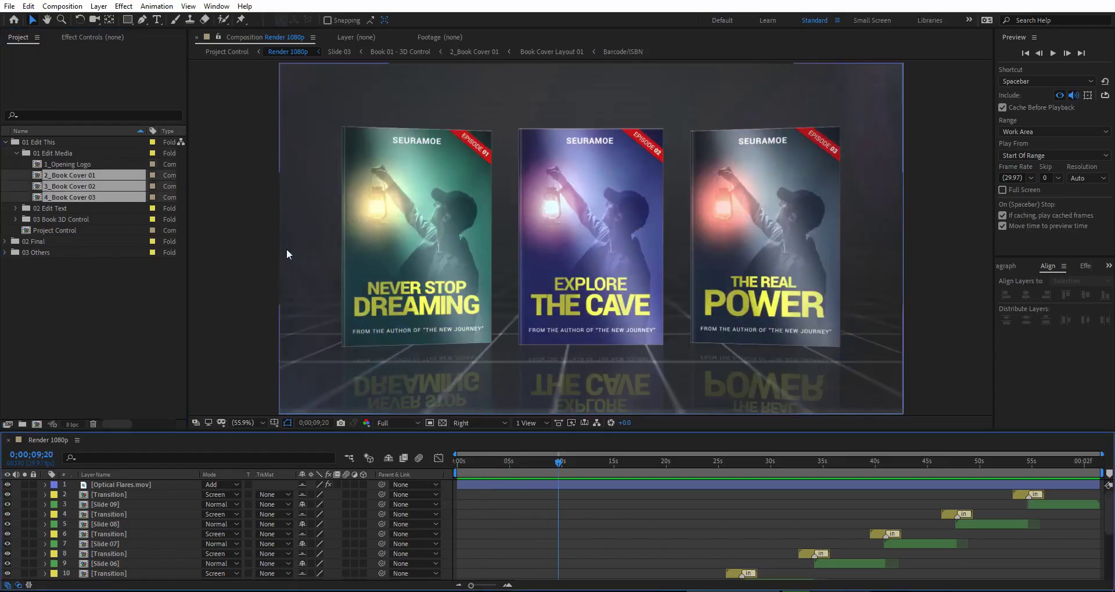
{"action": "left_click", "coordinate": [64, 175]}
{"action": "left_click", "coordinate": [73, 198], "text": "shift"}
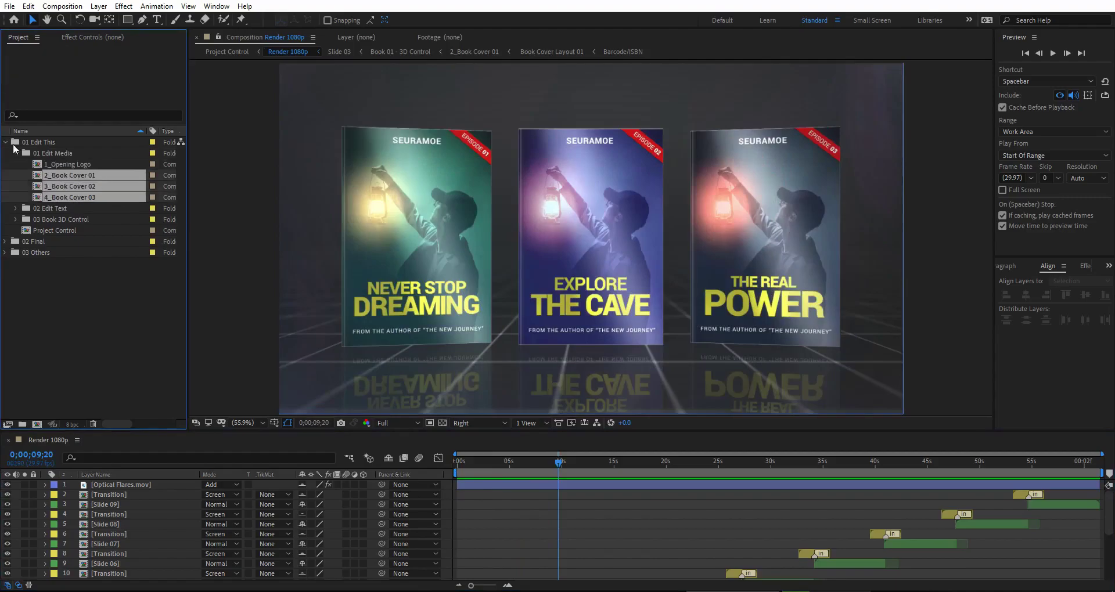
Preview from PROUDLY PRESENTS through the Never Stop Dreaming slide onward to the trilogy slide
{"action": "left_click", "coordinate": [502, 461]}
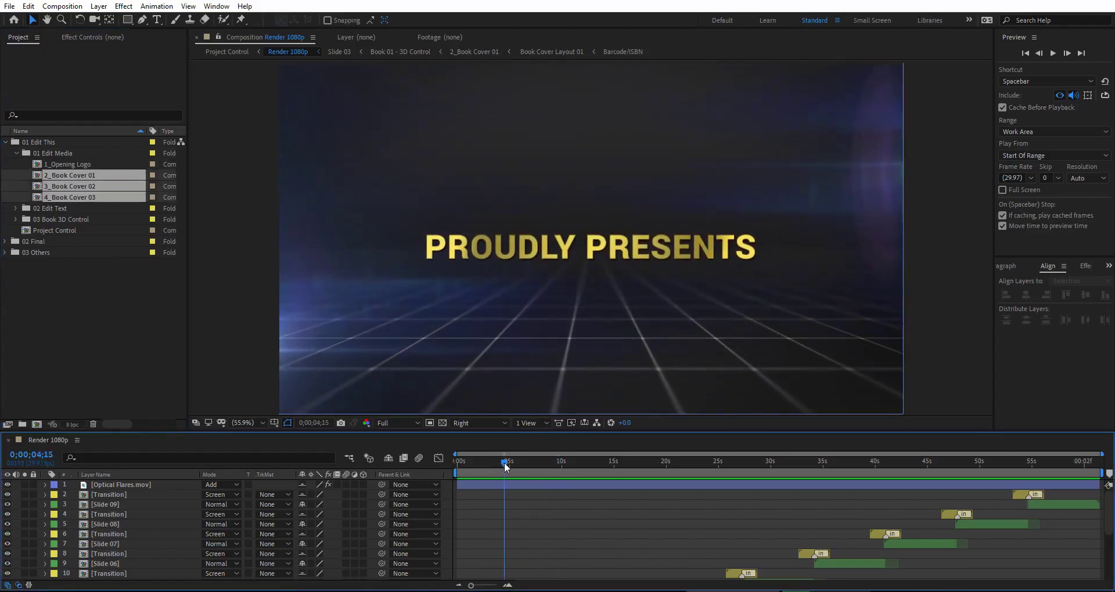
{"action": "left_click", "coordinate": [573, 462]}
{"action": "left_click_drag", "start_coordinate": [577, 461], "coordinate": [646, 469]}
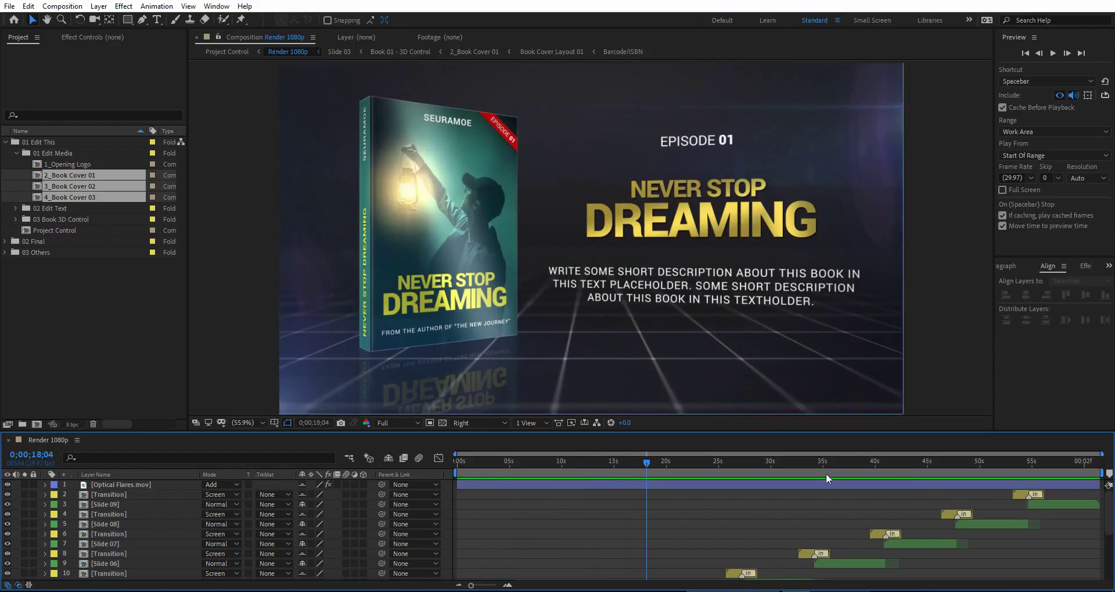
{"action": "left_click_drag", "start_coordinate": [754, 462], "coordinate": [931, 465]}
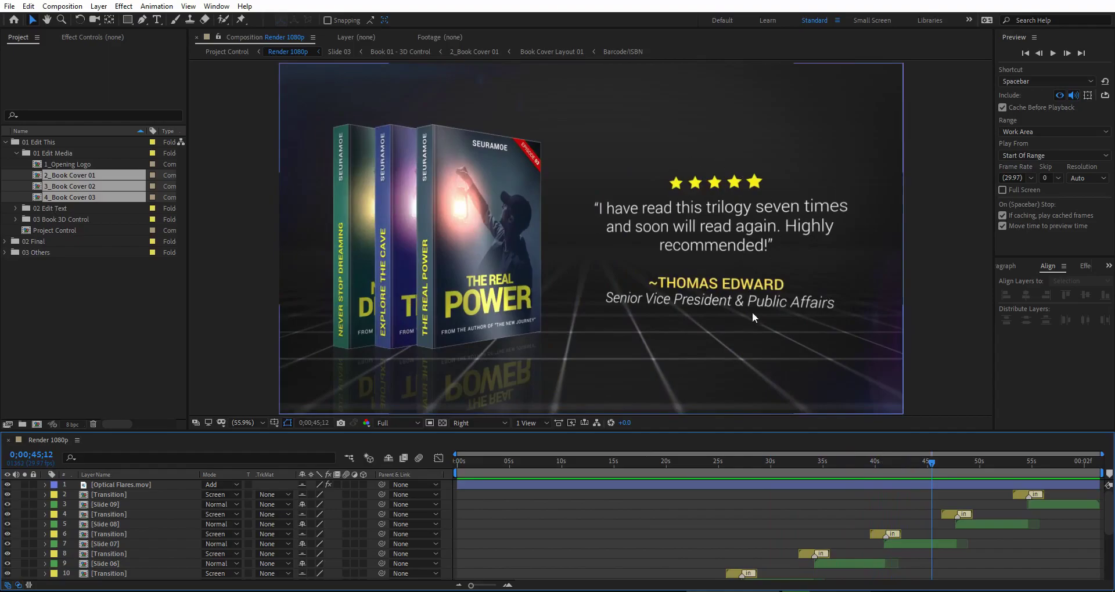
Expand 02 Edit Text and 03 Book 3D Control, listing the nine text comps and three Book 3D comps
{"action": "left_click", "coordinate": [47, 208]}
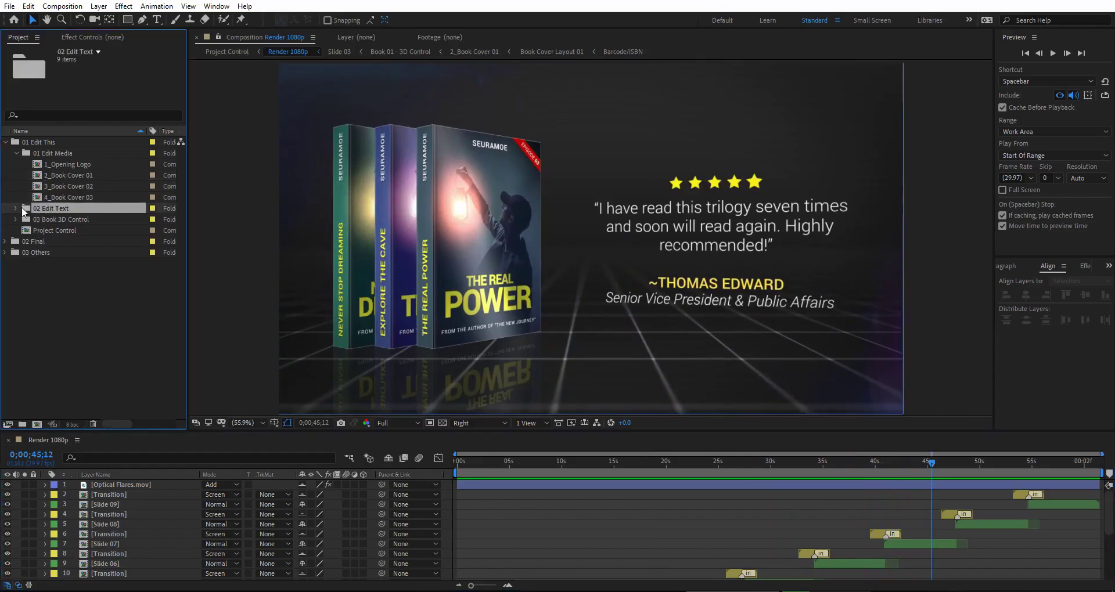
{"action": "left_click", "coordinate": [16, 208]}
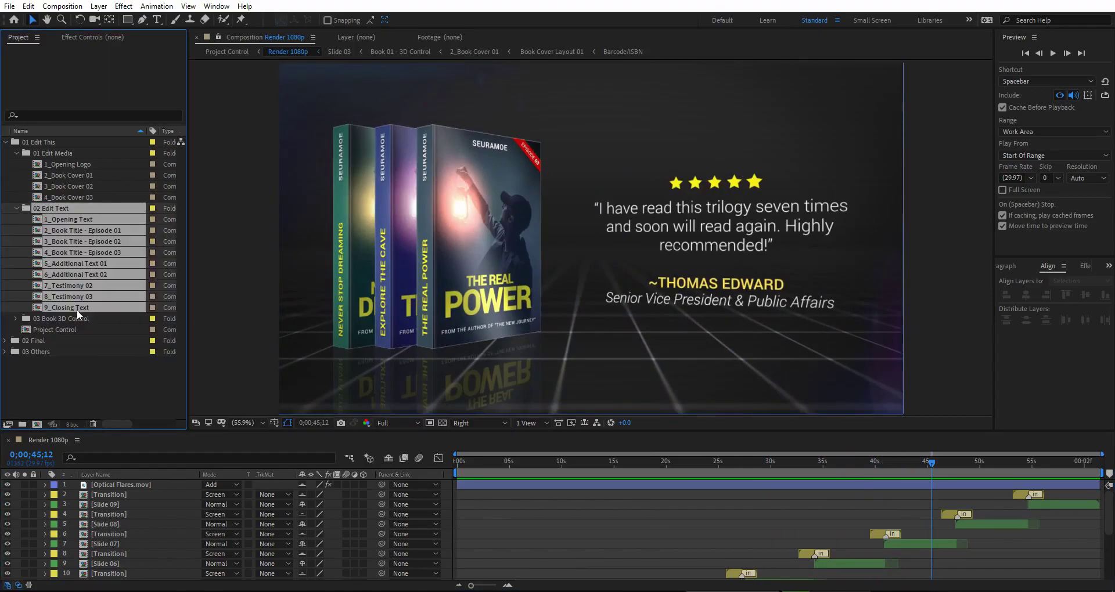
{"action": "left_click", "coordinate": [74, 319]}
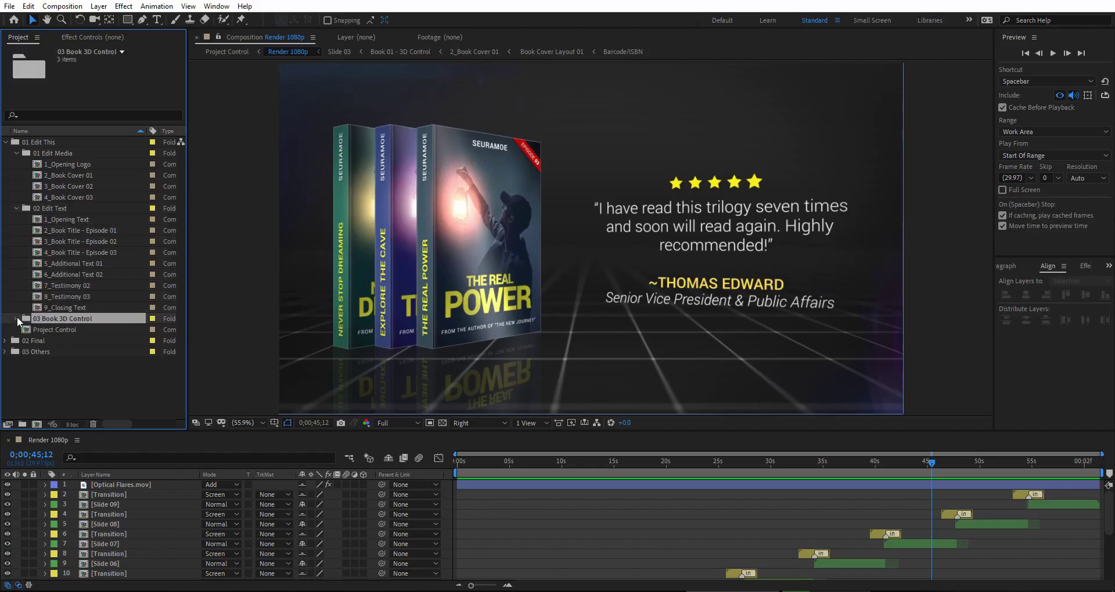
{"action": "left_click", "coordinate": [15, 318]}
{"action": "left_click", "coordinate": [70, 328]}
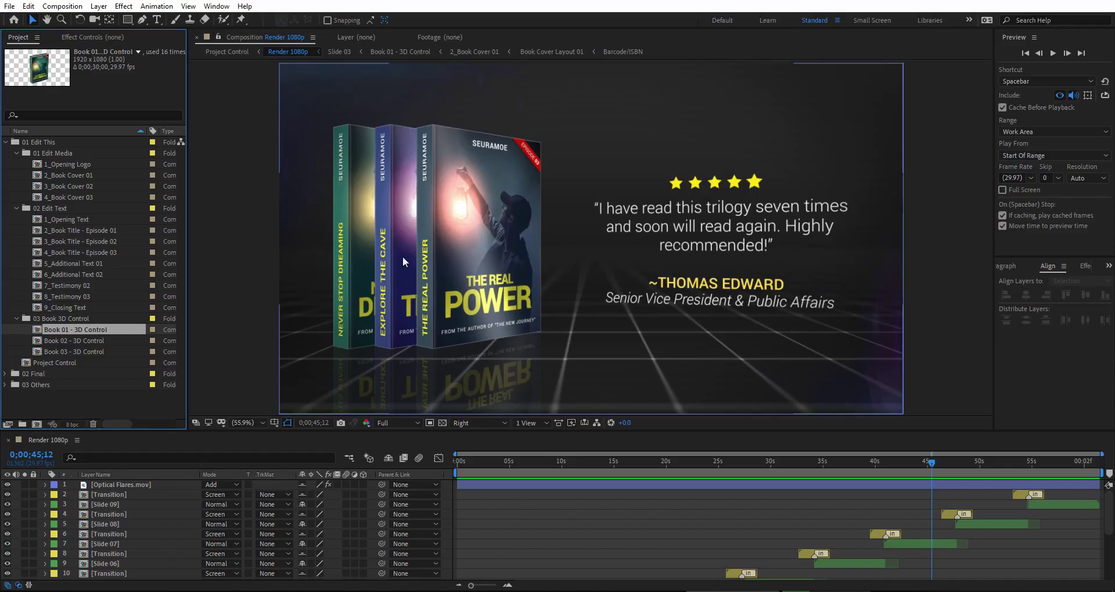
{"action": "left_click", "coordinate": [75, 164]}
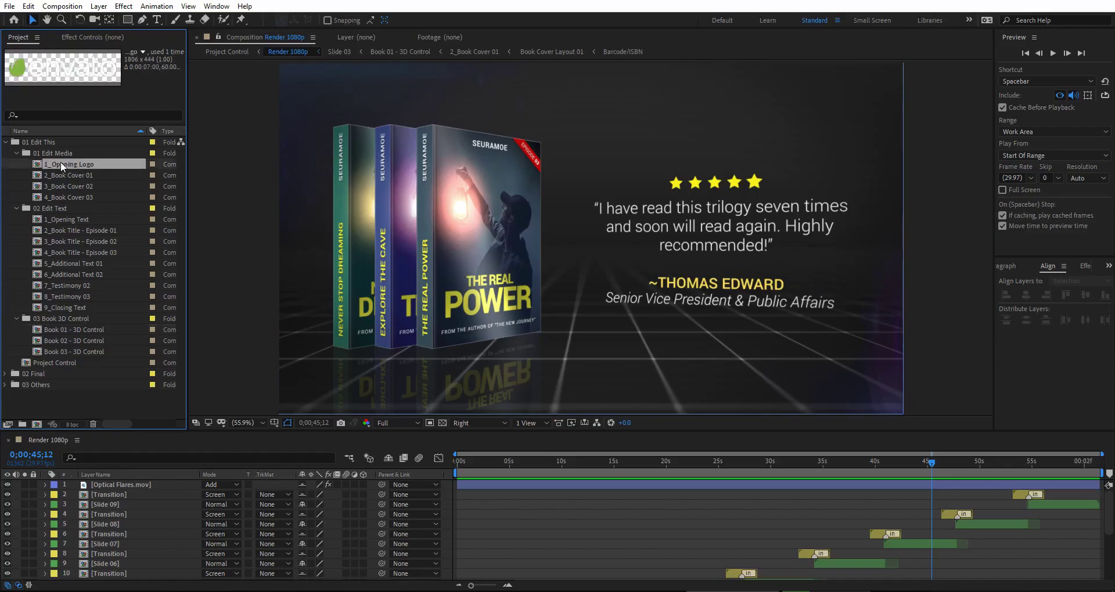
Import Wide Logo Light from the Resource folder into the Project panel
{"action": "left_click_drag", "start_coordinate": [485, 463], "coordinate": [483, 466]}
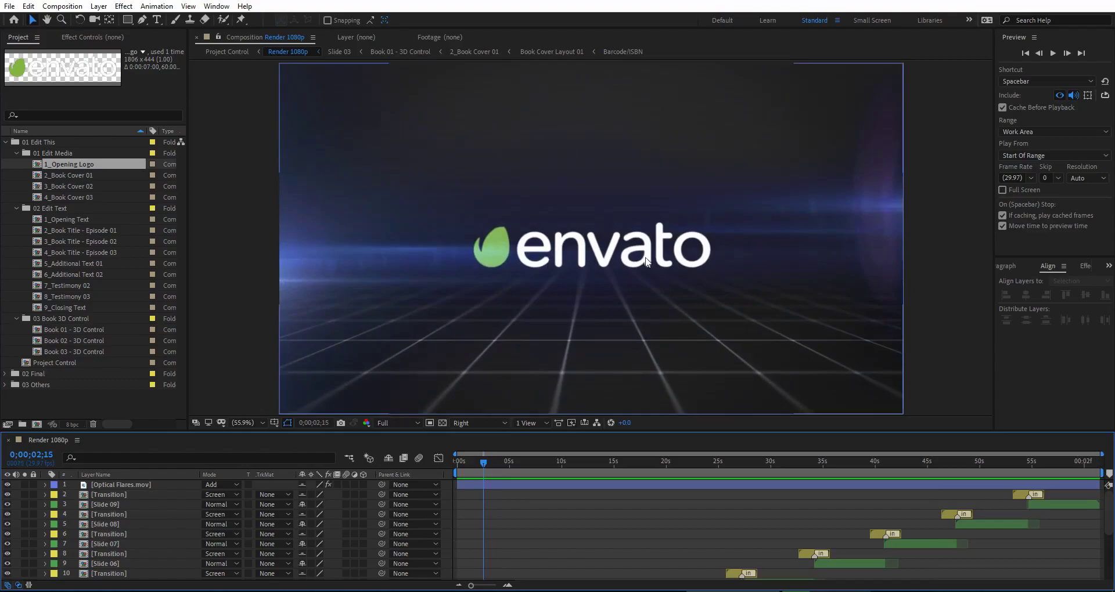
{"action": "key", "text": "alt+Tab"}
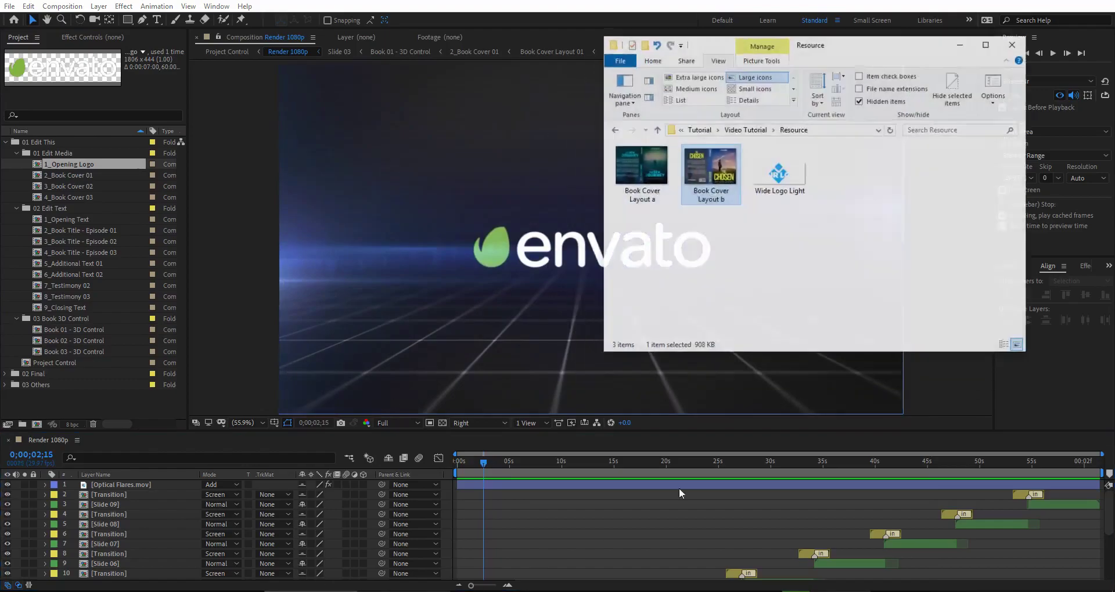
{"action": "left_click_drag", "start_coordinate": [798, 157], "coordinate": [106, 403]}
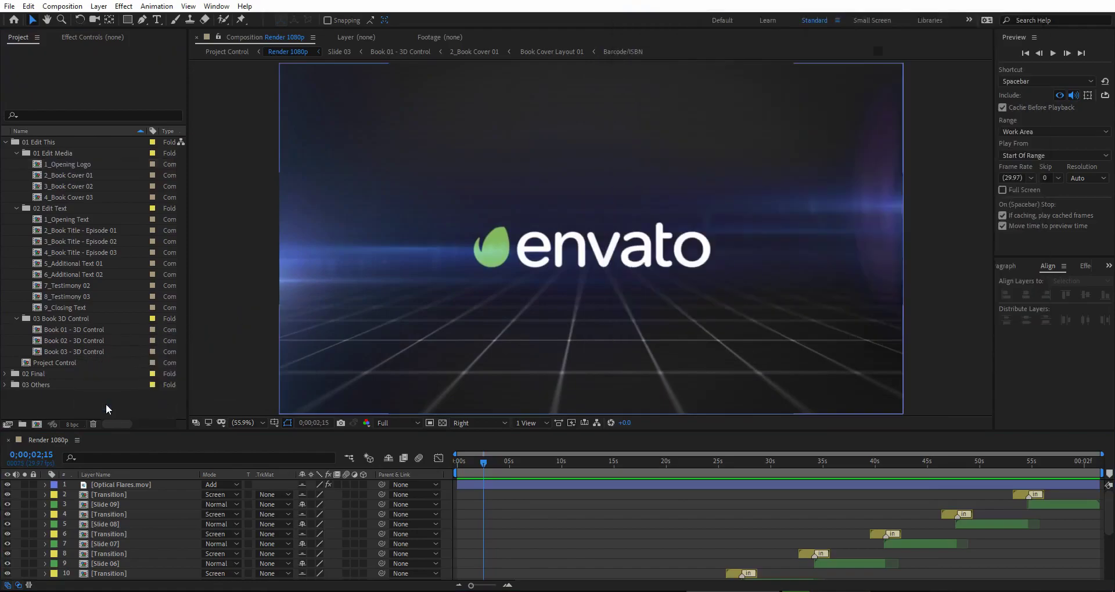
{"action": "left_click", "coordinate": [64, 164]}
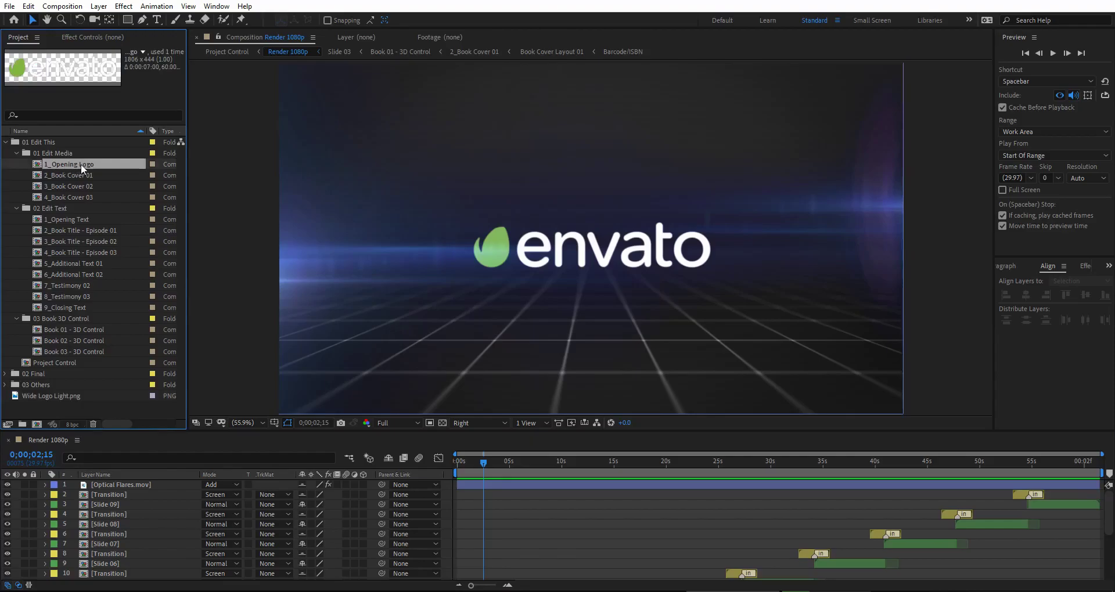
In 1_Opening Logo, hide the envato logo and add Wide Logo Light.png scaled to 58%
{"action": "double_click", "coordinate": [81, 163]}
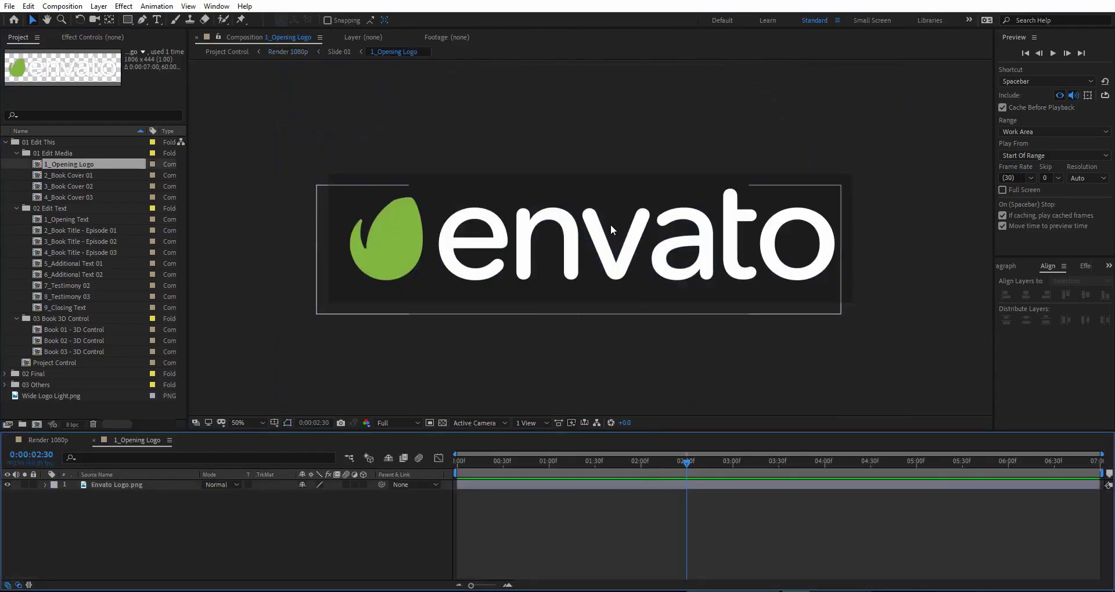
{"action": "left_click", "coordinate": [8, 485]}
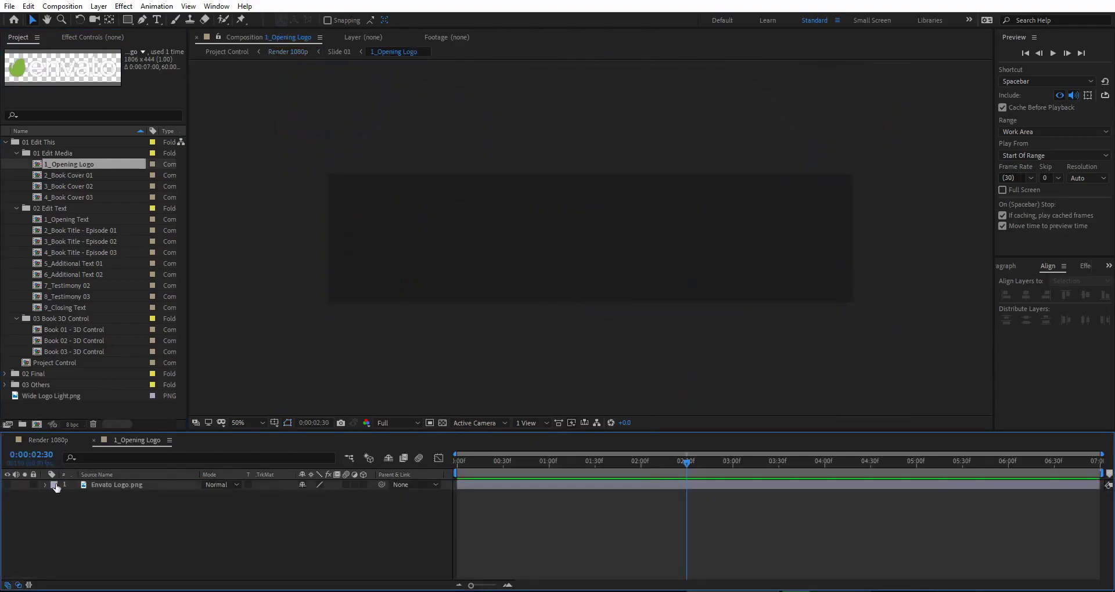
{"action": "left_click_drag", "start_coordinate": [52, 398], "coordinate": [136, 480]}
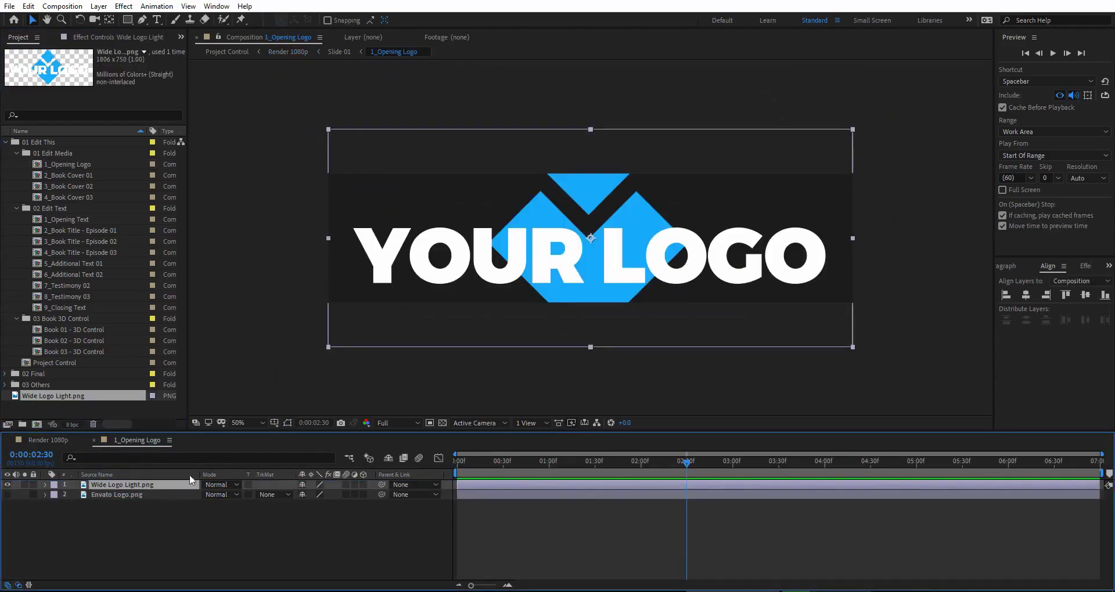
{"action": "left_click", "coordinate": [44, 487]}
{"action": "left_click", "coordinate": [45, 485]}
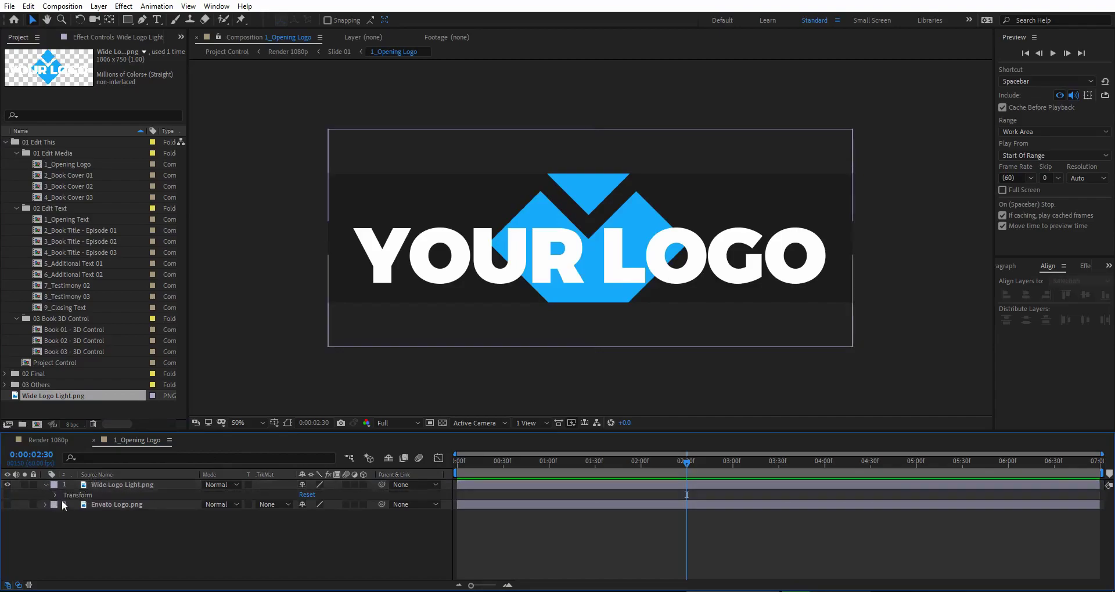
{"action": "left_click", "coordinate": [55, 495]}
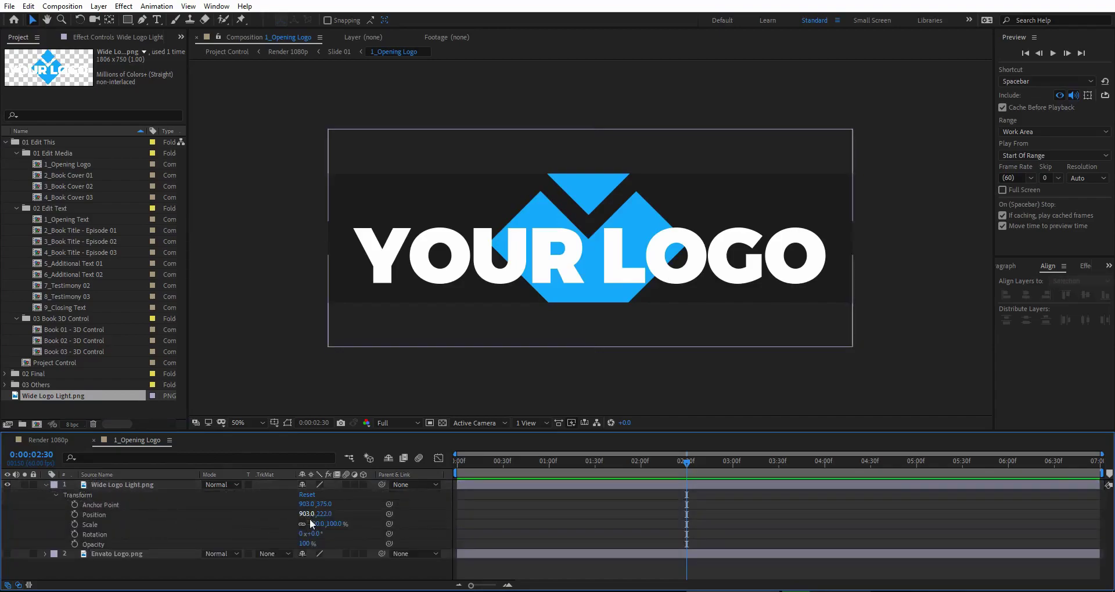
{"action": "left_click_drag", "start_coordinate": [314, 523], "coordinate": [286, 521]}
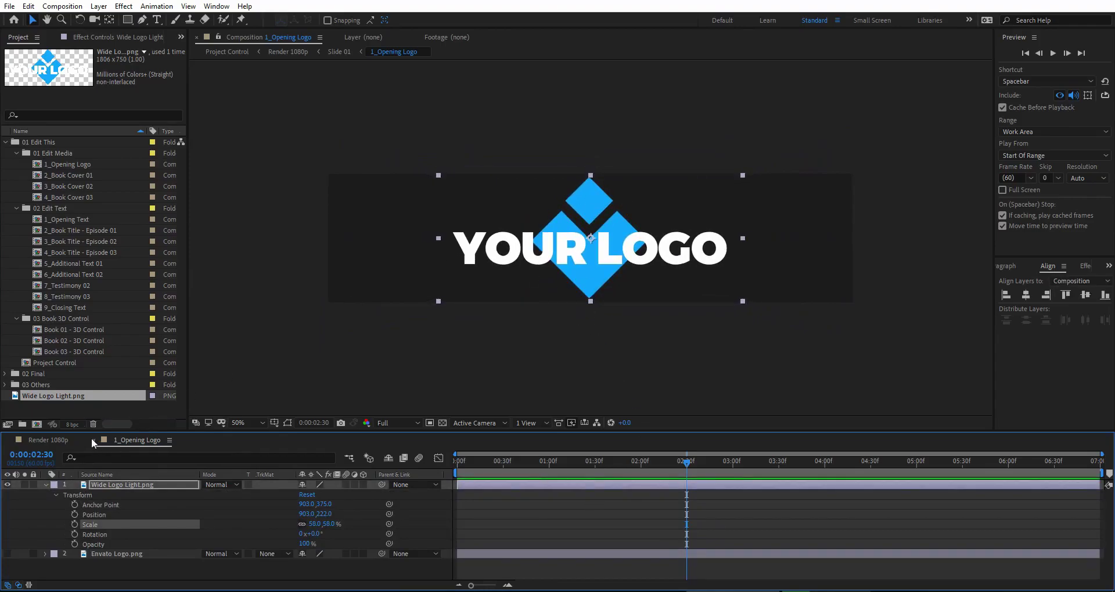
{"action": "left_click", "coordinate": [94, 441]}
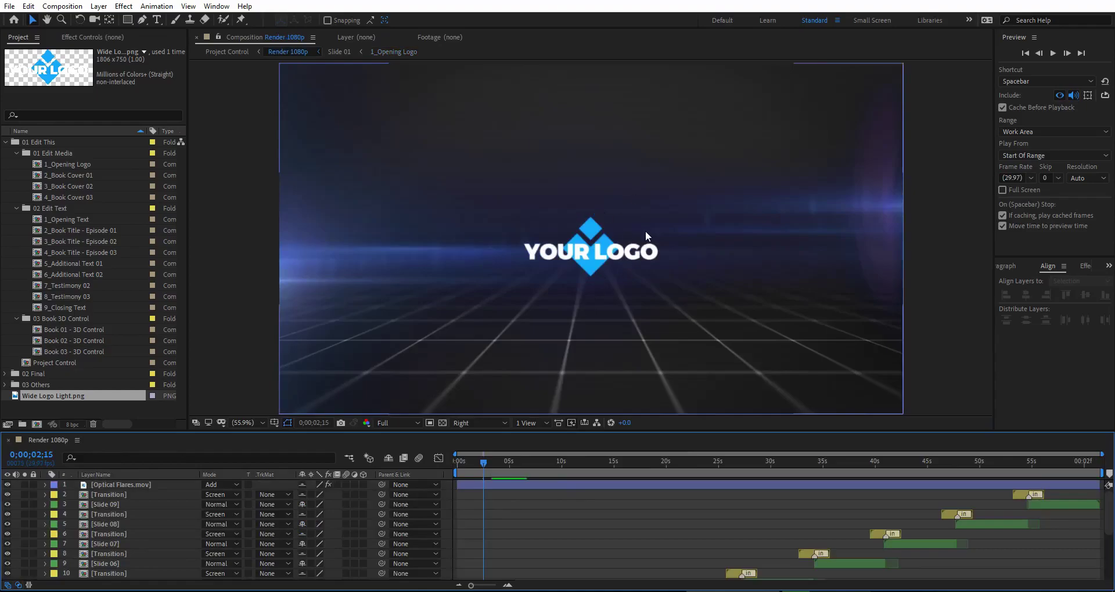
{"action": "left_click_drag", "start_coordinate": [489, 462], "coordinate": [505, 463]}
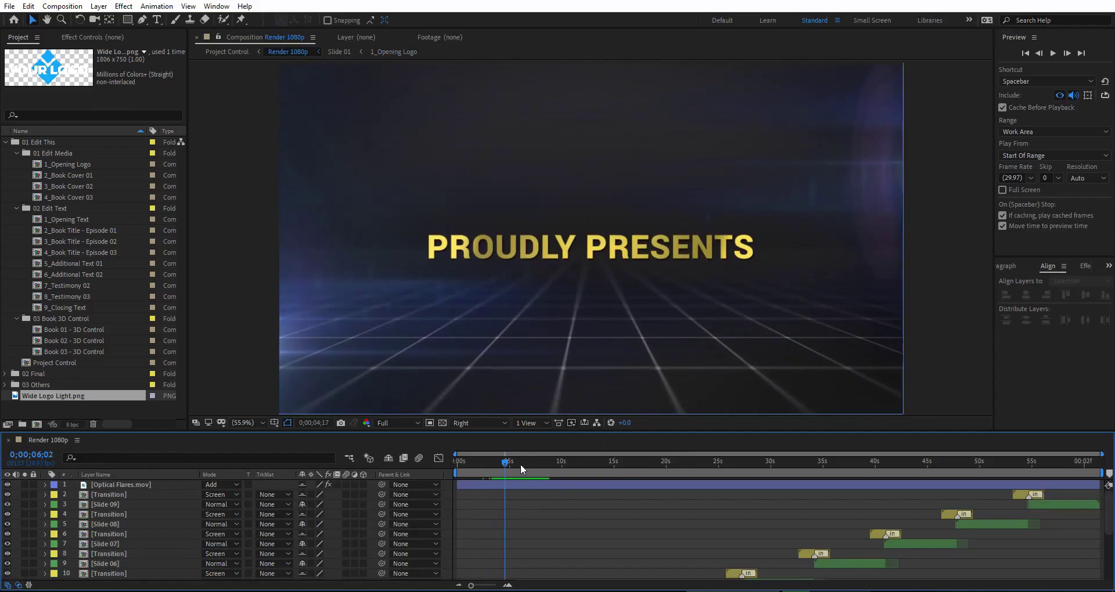
{"action": "left_click_drag", "start_coordinate": [520, 465], "coordinate": [555, 464]}
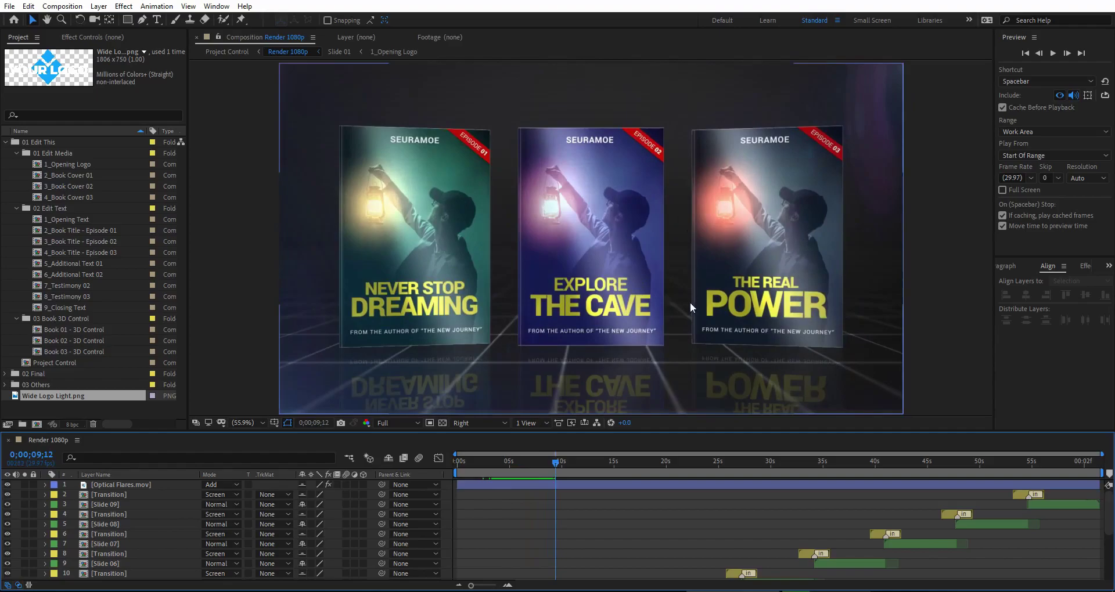
{"action": "left_click", "coordinate": [71, 174]}
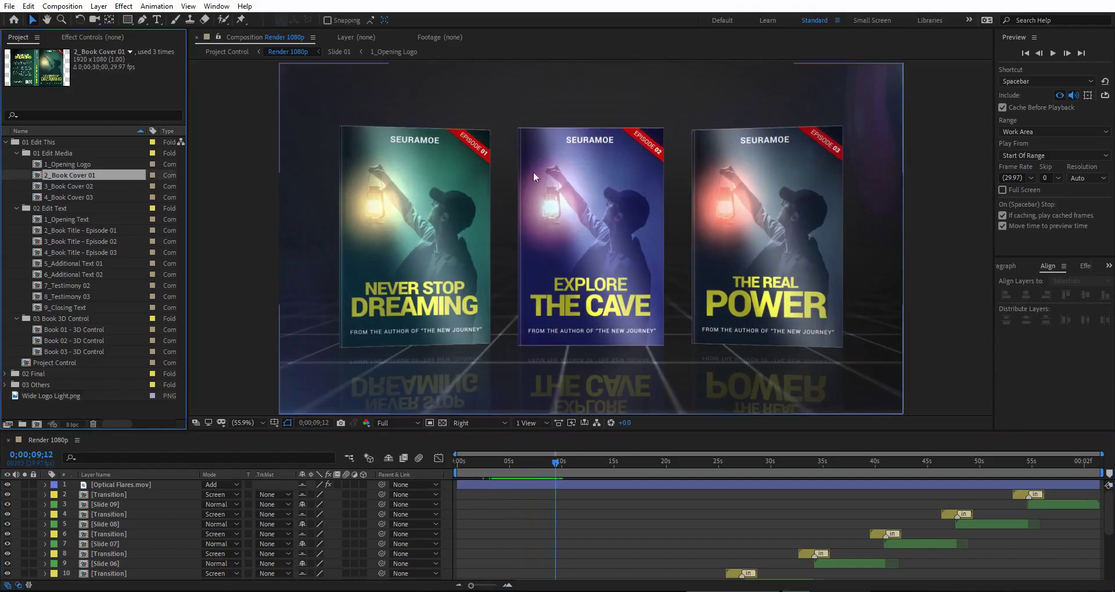
{"action": "left_click", "coordinate": [72, 197], "text": "shift"}
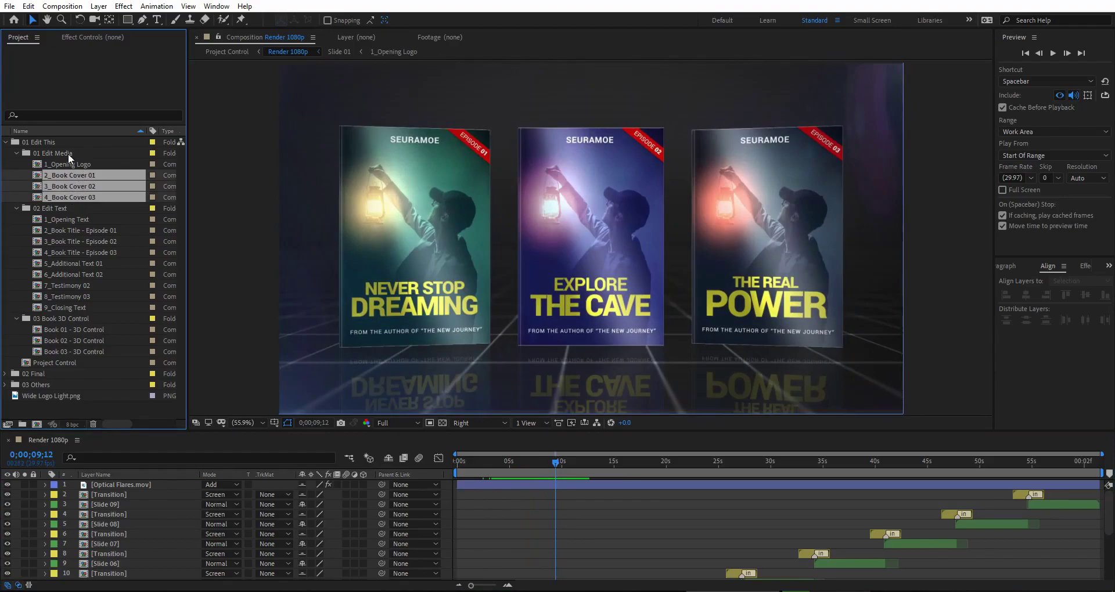
{"action": "left_click", "coordinate": [63, 163]}
{"action": "left_click", "coordinate": [72, 176]}
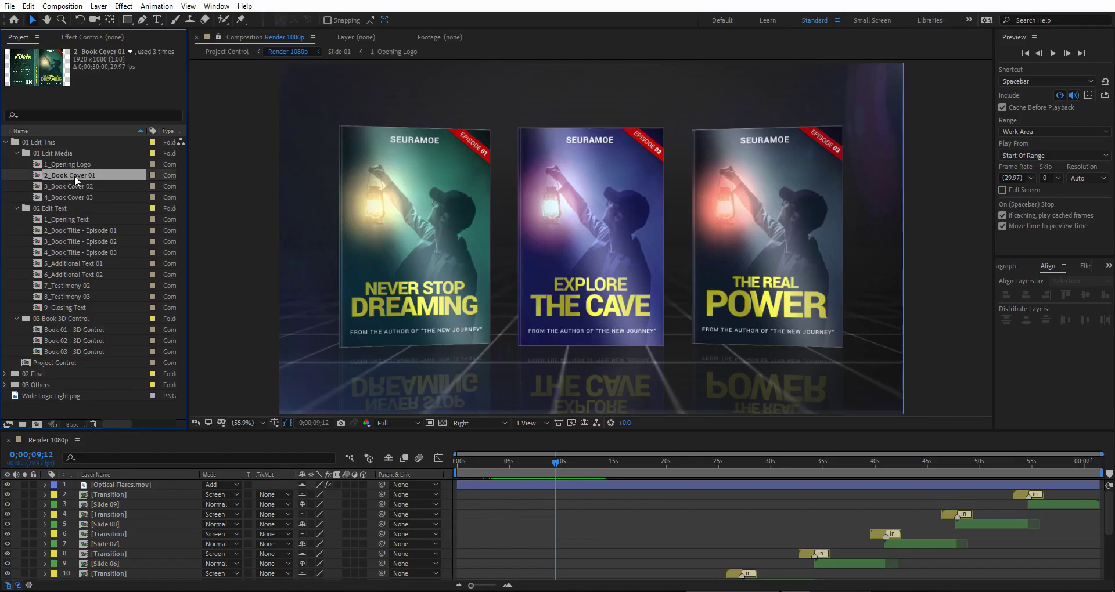
Open 2_Book Cover 01 and inspect the Front Title text inside the Book Cover Layout 01 precomp
{"action": "double_click", "coordinate": [75, 175]}
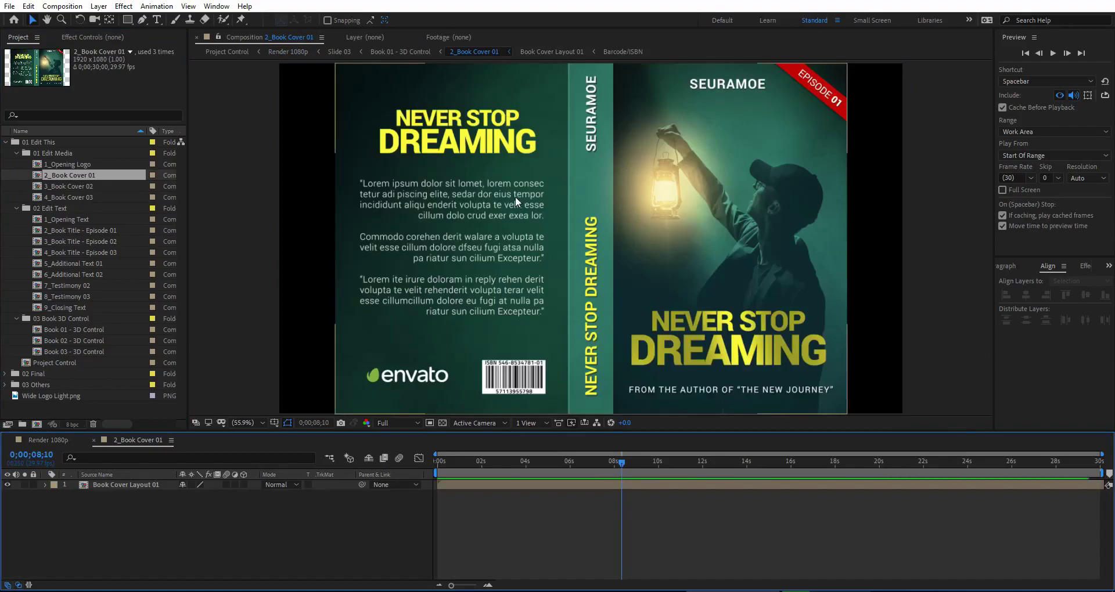
{"action": "left_click", "coordinate": [144, 486]}
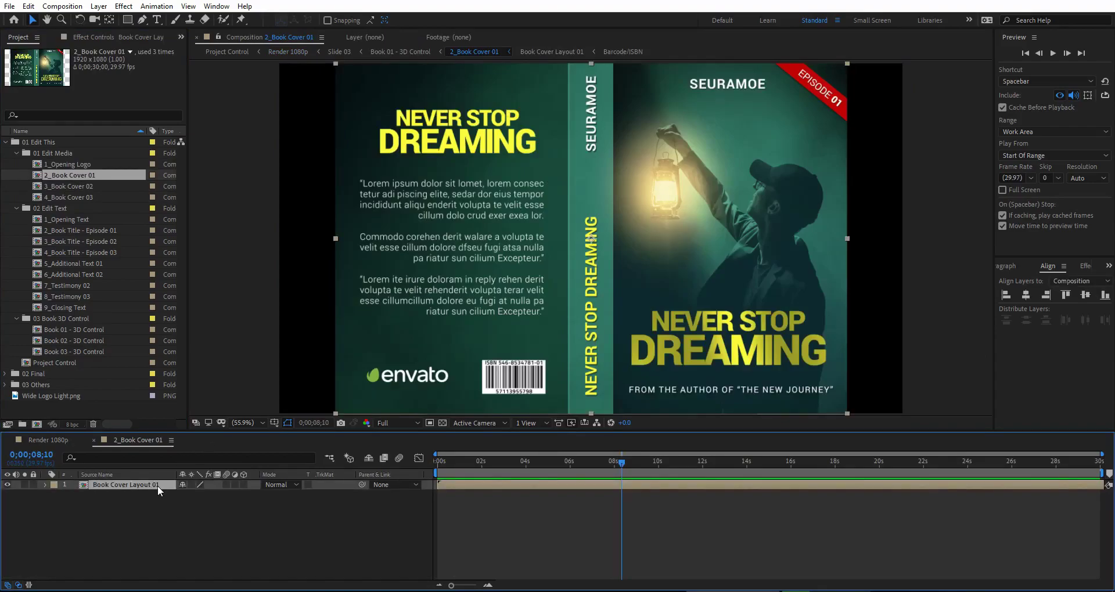
{"action": "double_click", "coordinate": [146, 486]}
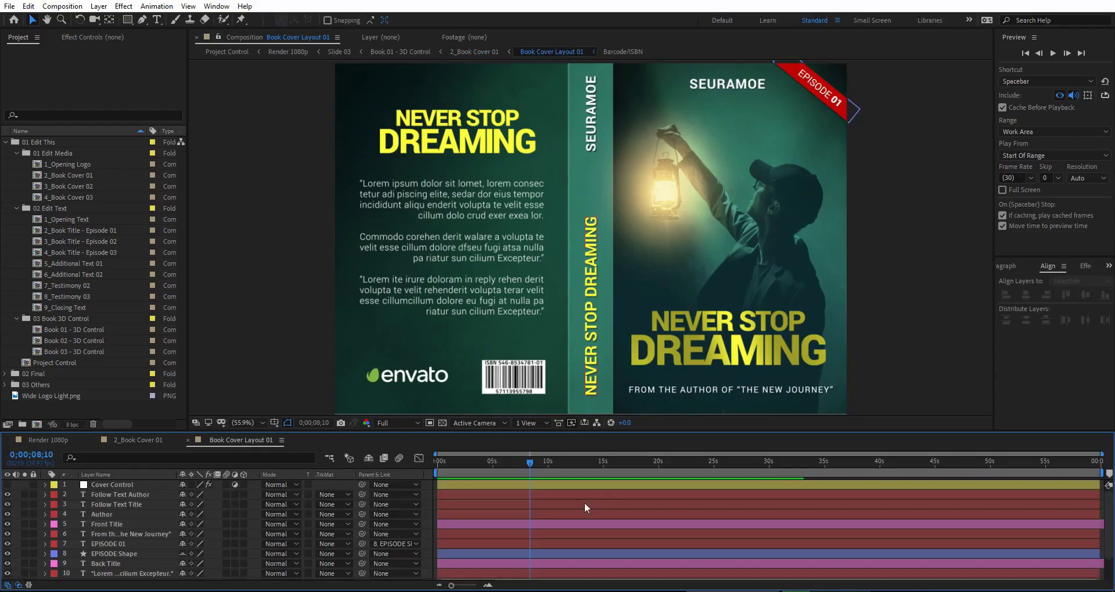
{"action": "left_click", "coordinate": [605, 466]}
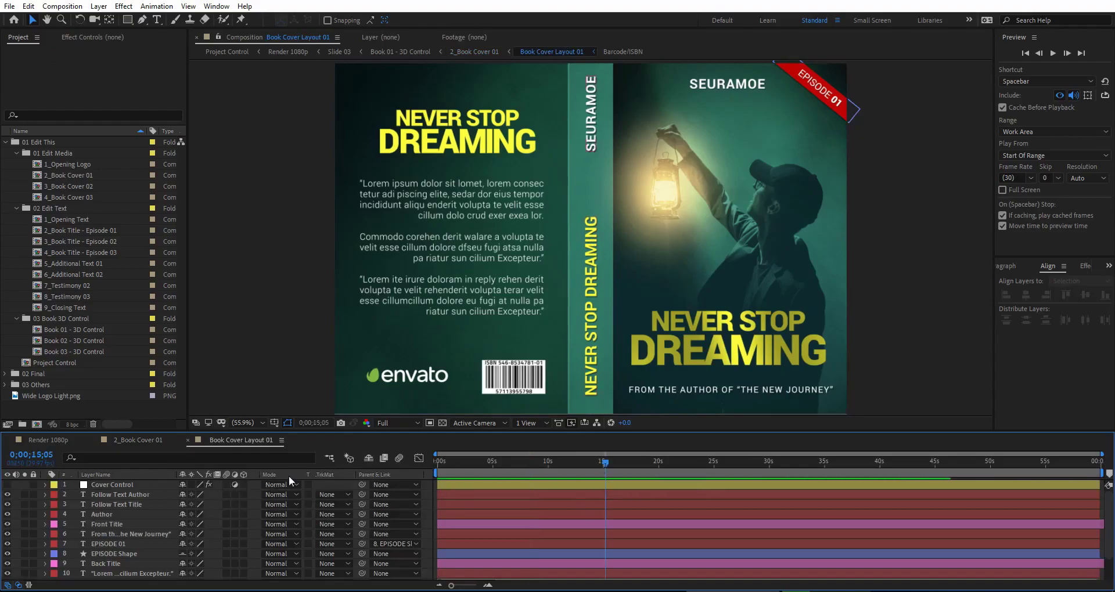
{"action": "left_click", "coordinate": [699, 343]}
{"action": "double_click", "coordinate": [699, 340]}
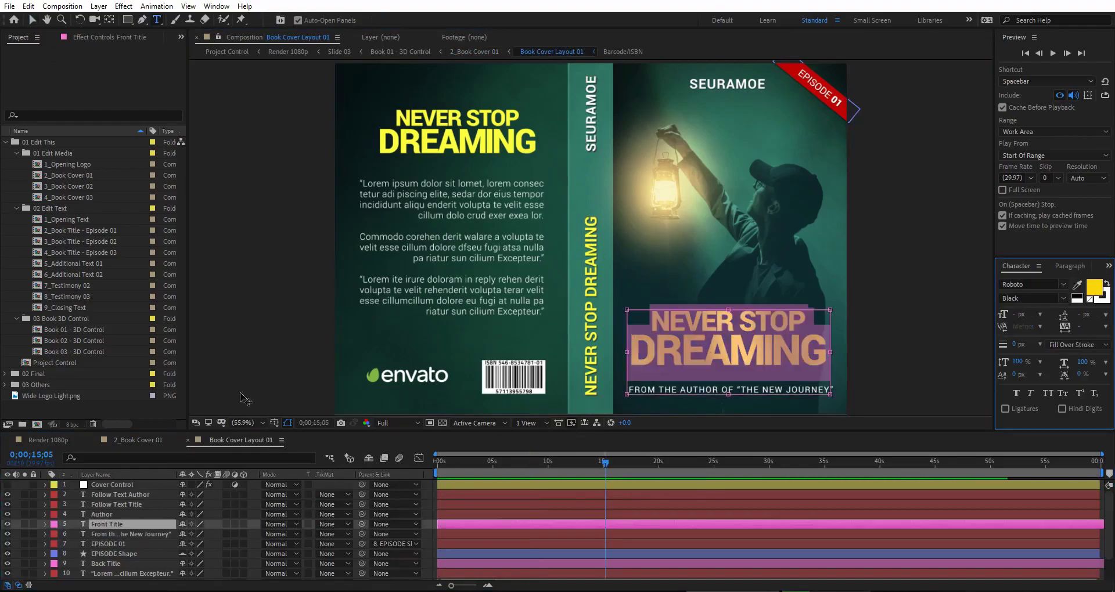
{"action": "left_click", "coordinate": [188, 441]}
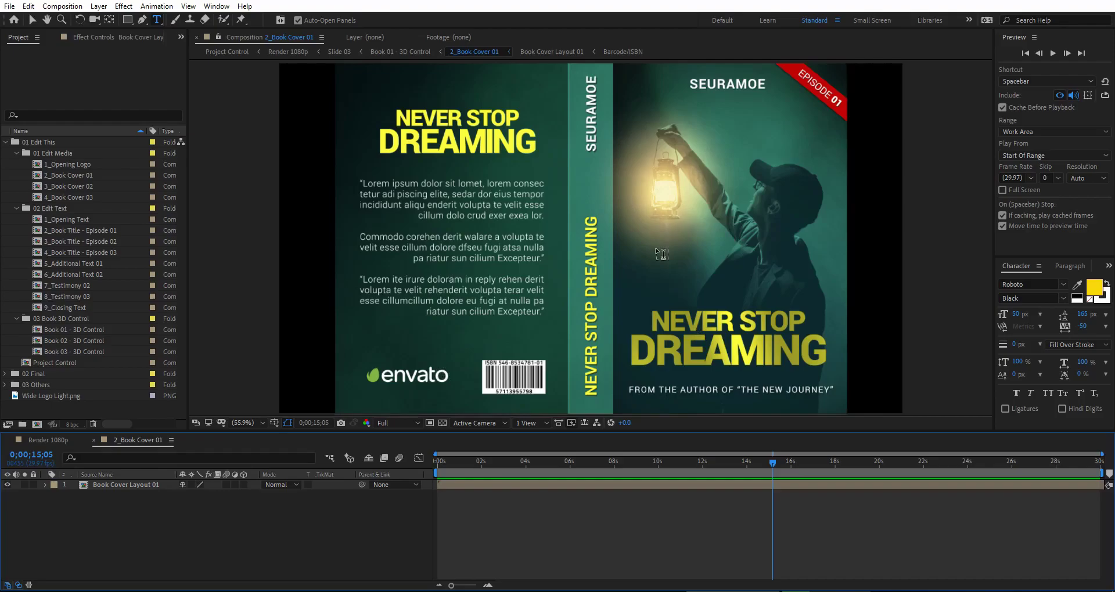
Import Book Cover Layout a.jpg as the top layer of 2_Book Cover 01 and hide the old layout
{"action": "left_click", "coordinate": [310, 590]}
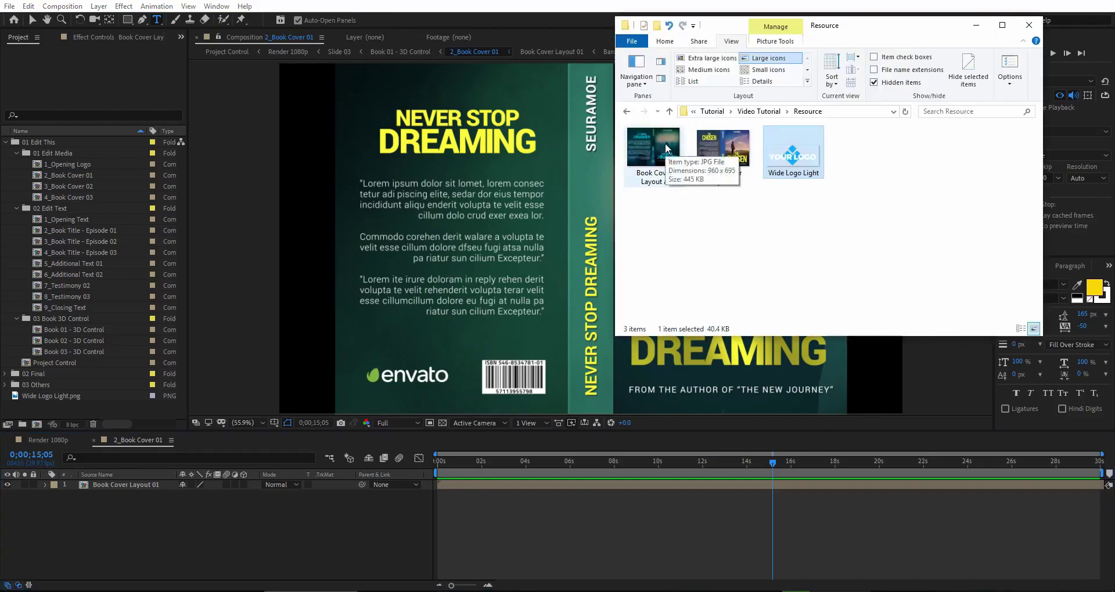
{"action": "left_click_drag", "start_coordinate": [667, 149], "coordinate": [46, 412]}
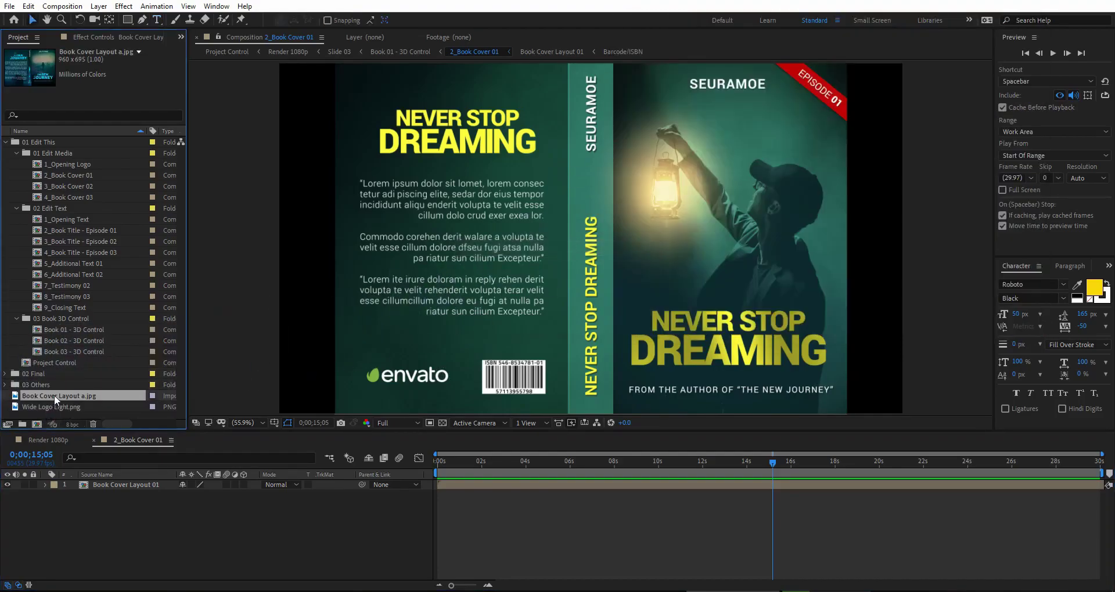
{"action": "left_click_drag", "start_coordinate": [54, 395], "coordinate": [100, 486]}
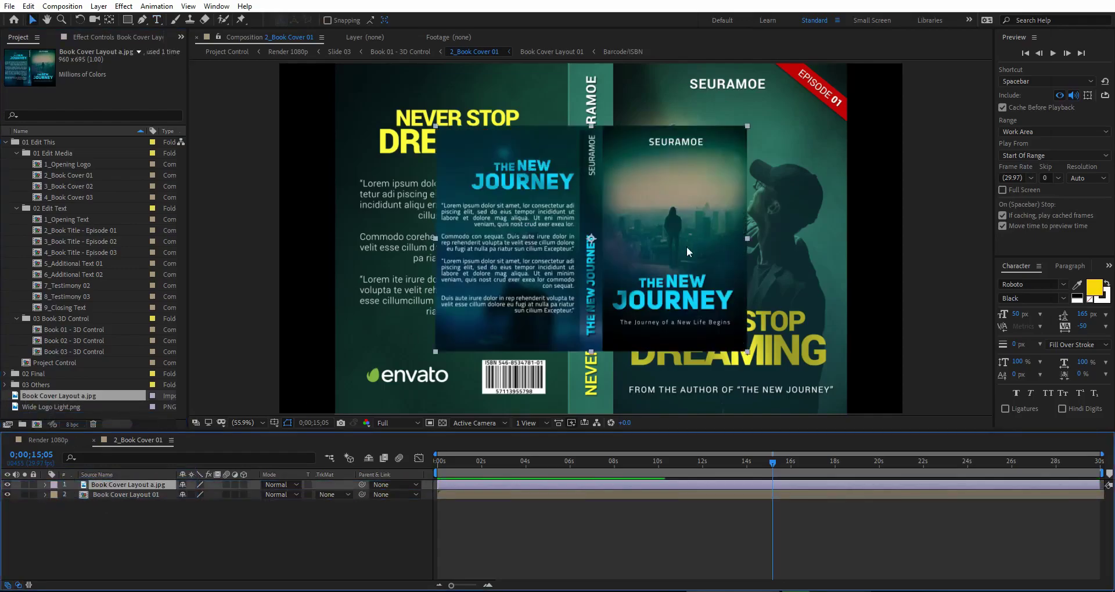
{"action": "left_click", "coordinate": [8, 495]}
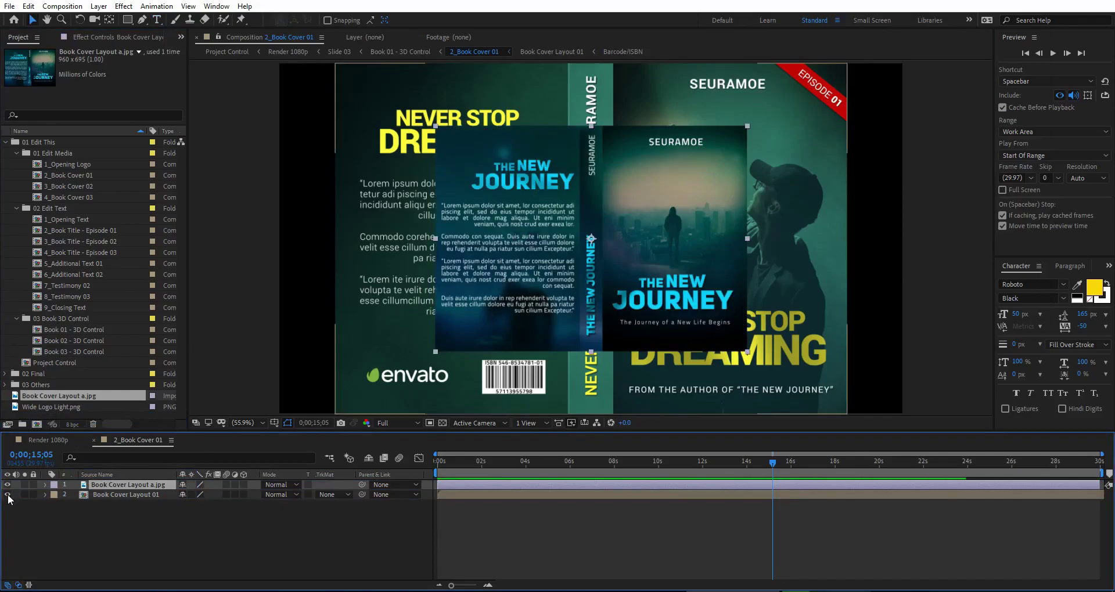
{"action": "left_click", "coordinate": [25, 495]}
{"action": "left_click", "coordinate": [24, 494]}
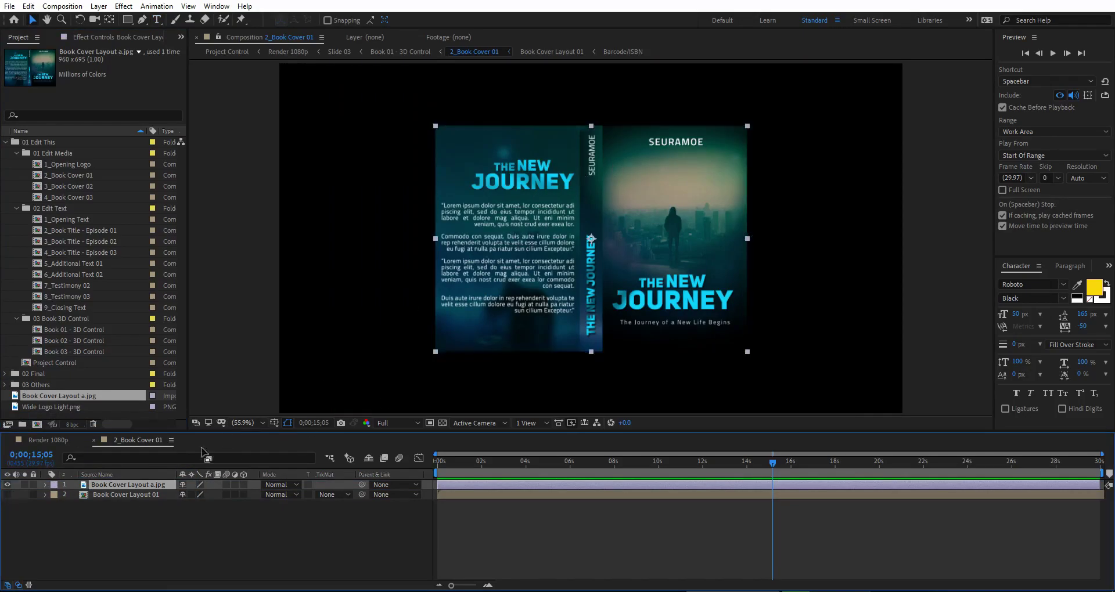
Fit the Book Cover Layout a.jpg layer to the composition height, then return to Render 1080p
{"action": "right_click", "coordinate": [121, 485]}
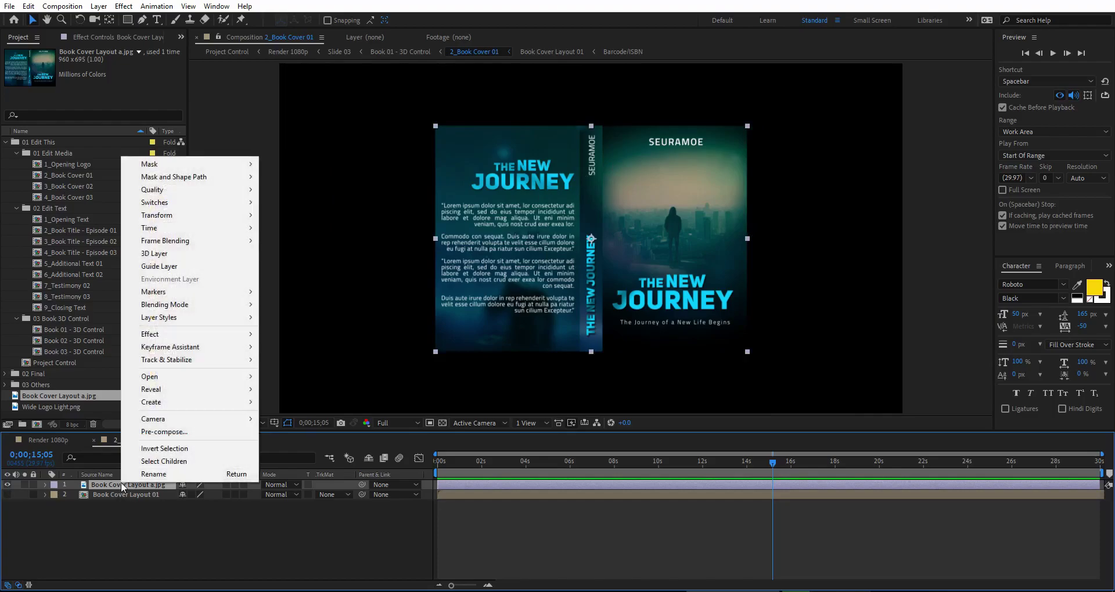
{"action": "mouse_move", "coordinate": [244, 221]}
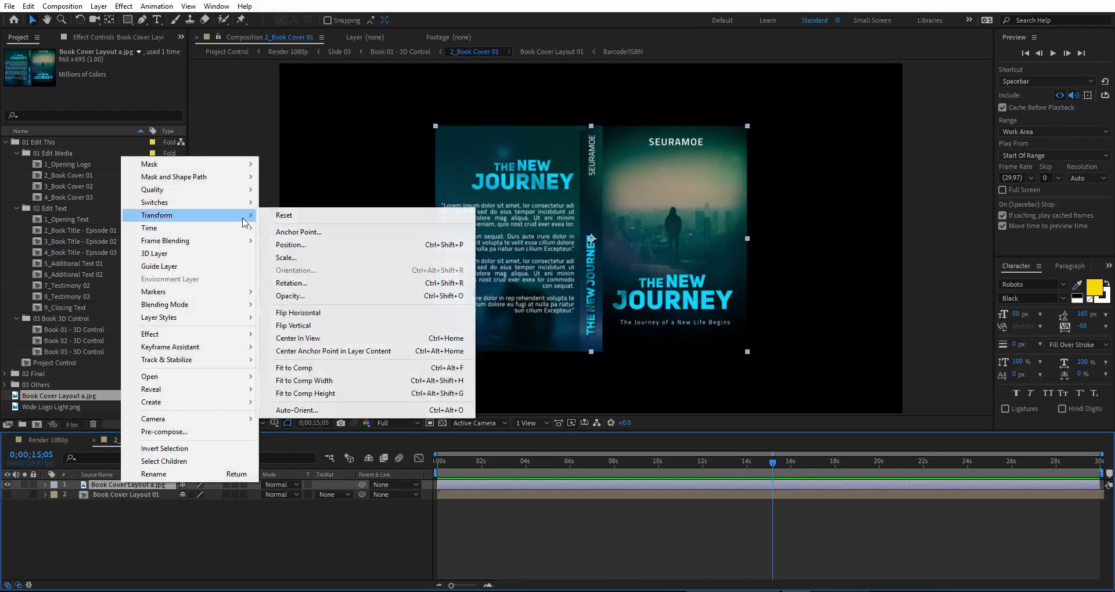
{"action": "left_click", "coordinate": [316, 380]}
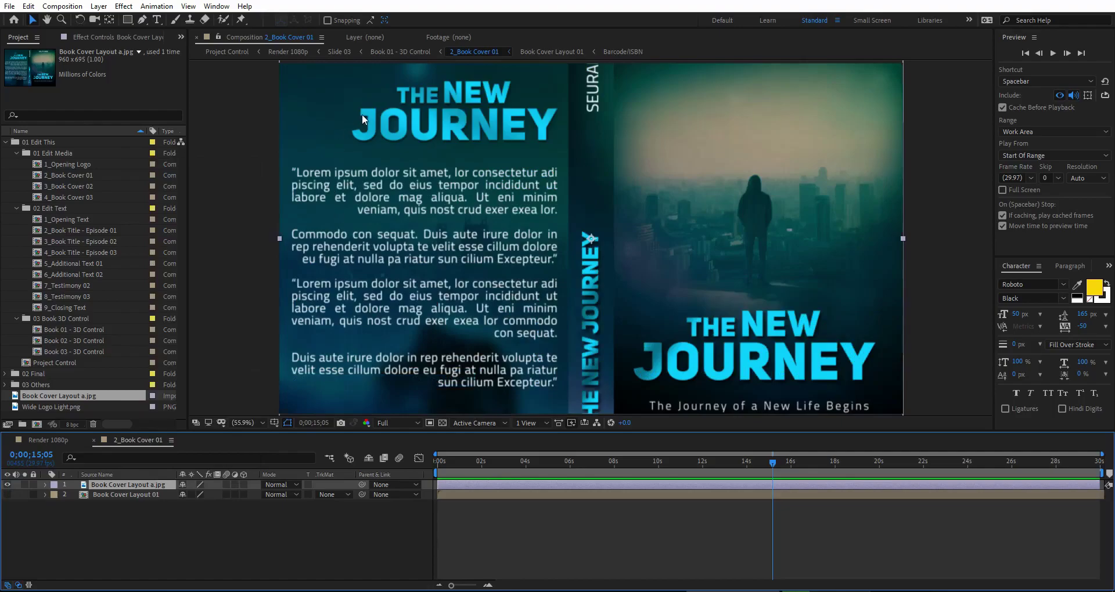
{"action": "scroll", "coordinate": [562, 200], "scroll_direction": "down", "scroll_amount": 3}
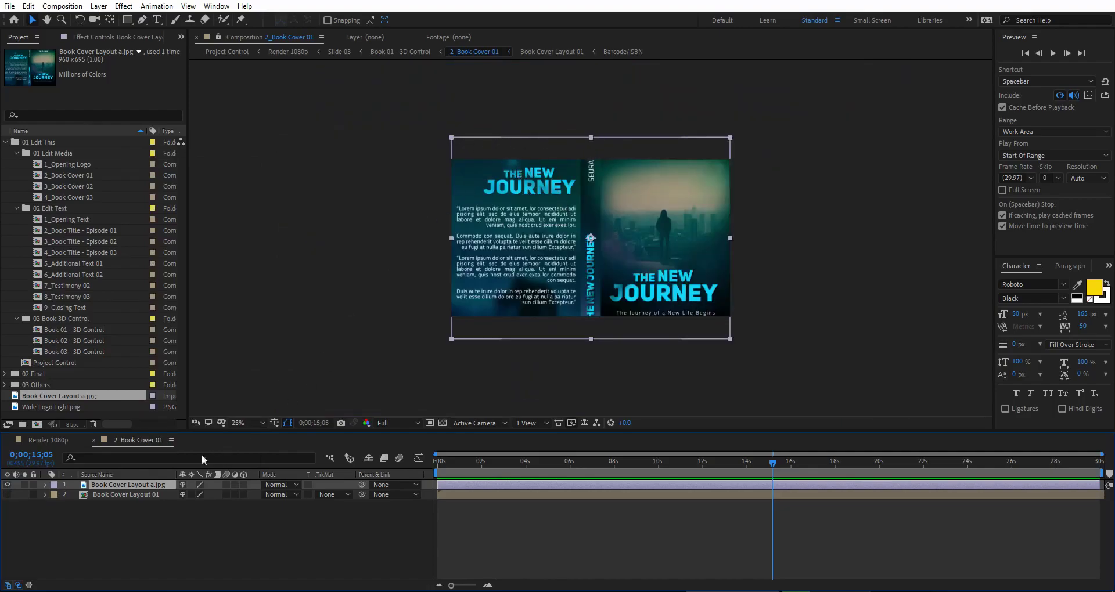
{"action": "right_click", "coordinate": [139, 487]}
{"action": "mouse_move", "coordinate": [185, 219]}
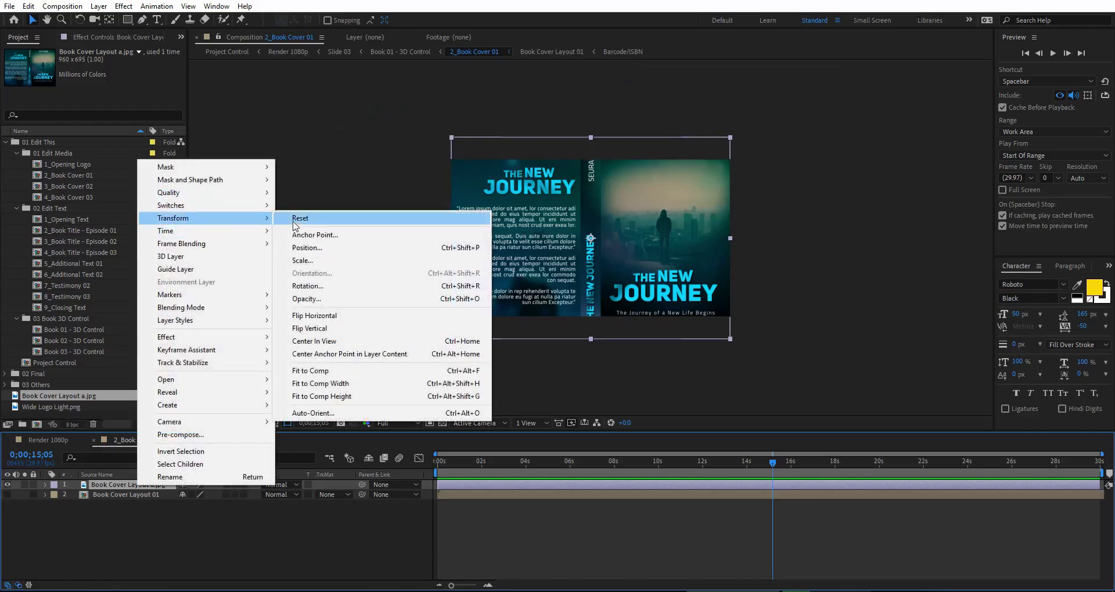
{"action": "left_click", "coordinate": [332, 397]}
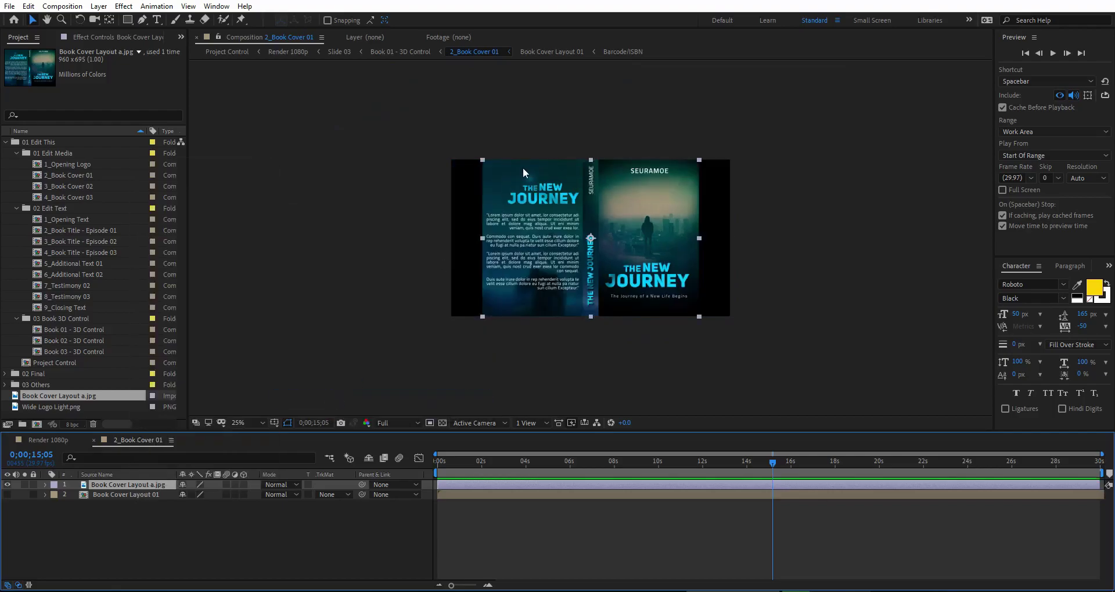
{"action": "scroll", "coordinate": [522, 167], "scroll_direction": "up", "scroll_amount": 2}
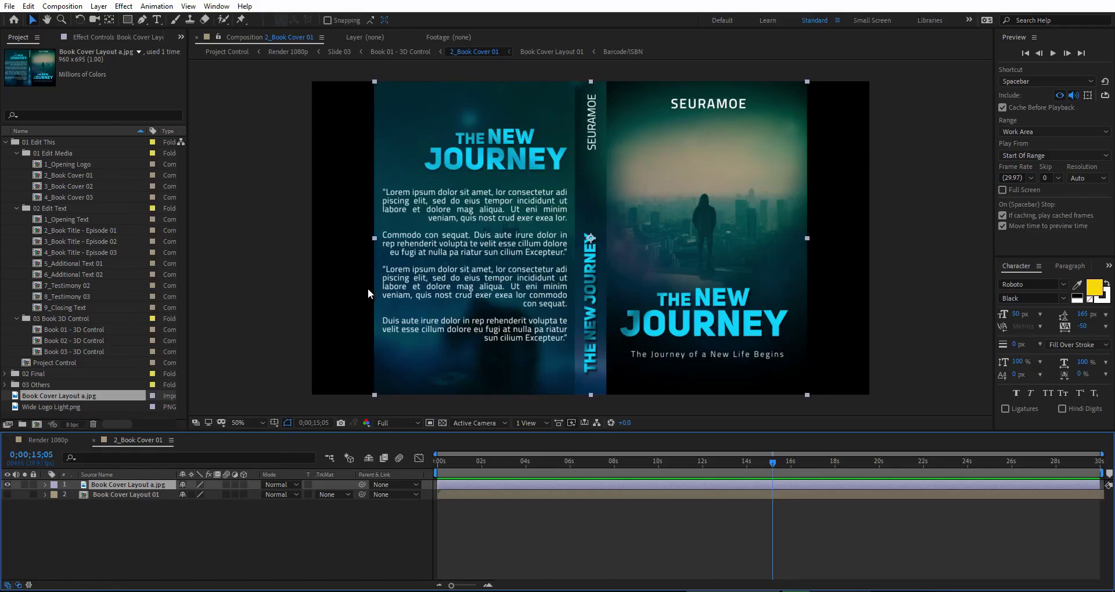
{"action": "left_click", "coordinate": [45, 440]}
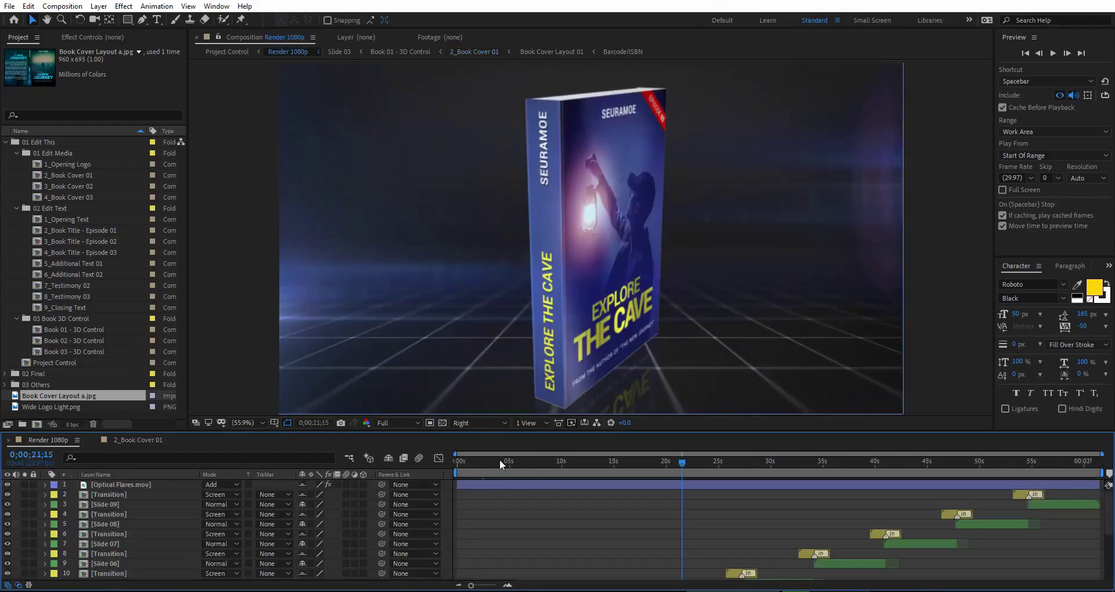
Preview the three-book scene around 0;00;09;02 to 10 seconds, then open Book 01 - 3D Control
{"action": "left_click", "coordinate": [497, 459]}
{"action": "left_click_drag", "start_coordinate": [497, 459], "coordinate": [561, 464]}
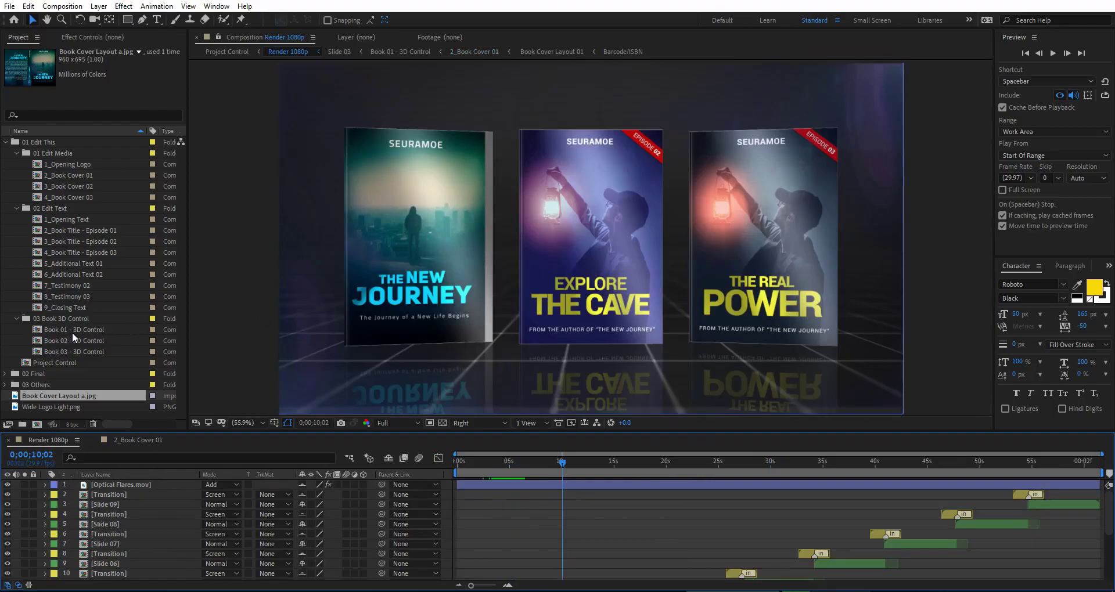
{"action": "left_click", "coordinate": [95, 331]}
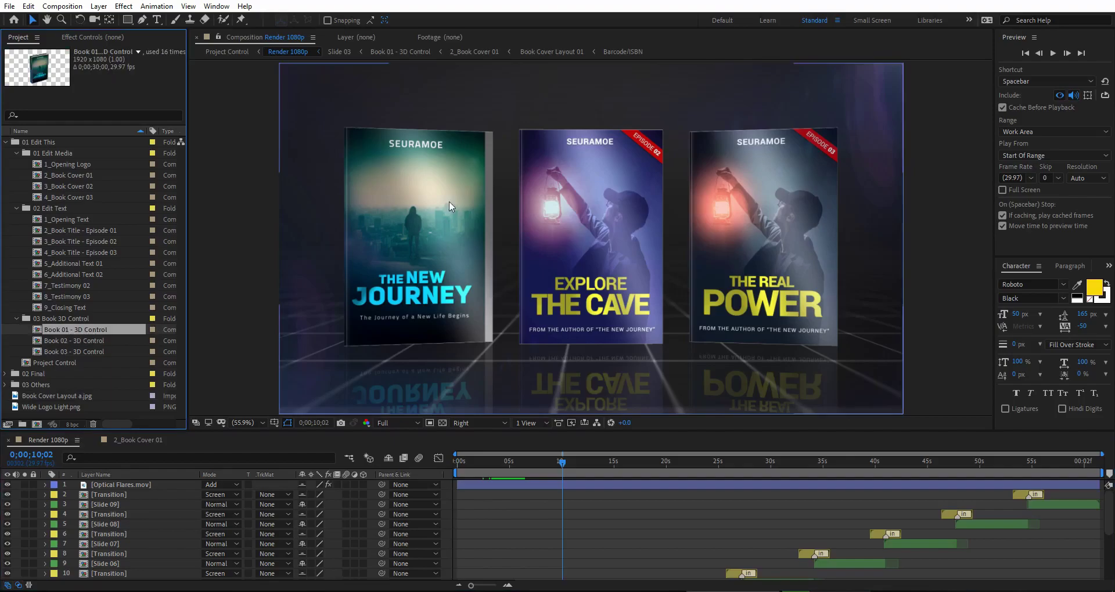
{"action": "left_click", "coordinate": [552, 466]}
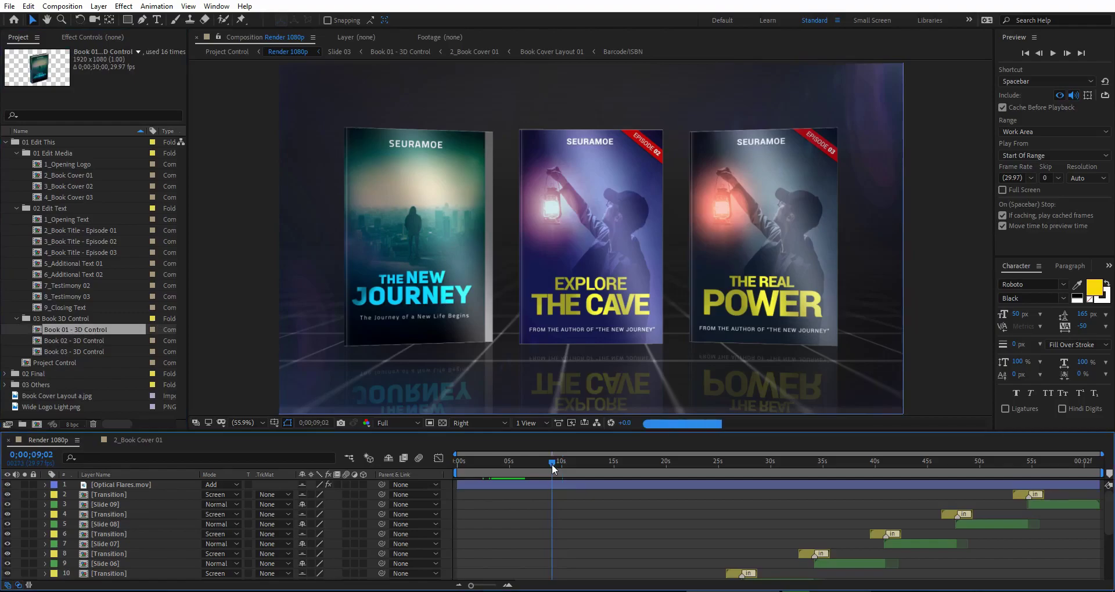
{"action": "left_click", "coordinate": [552, 464]}
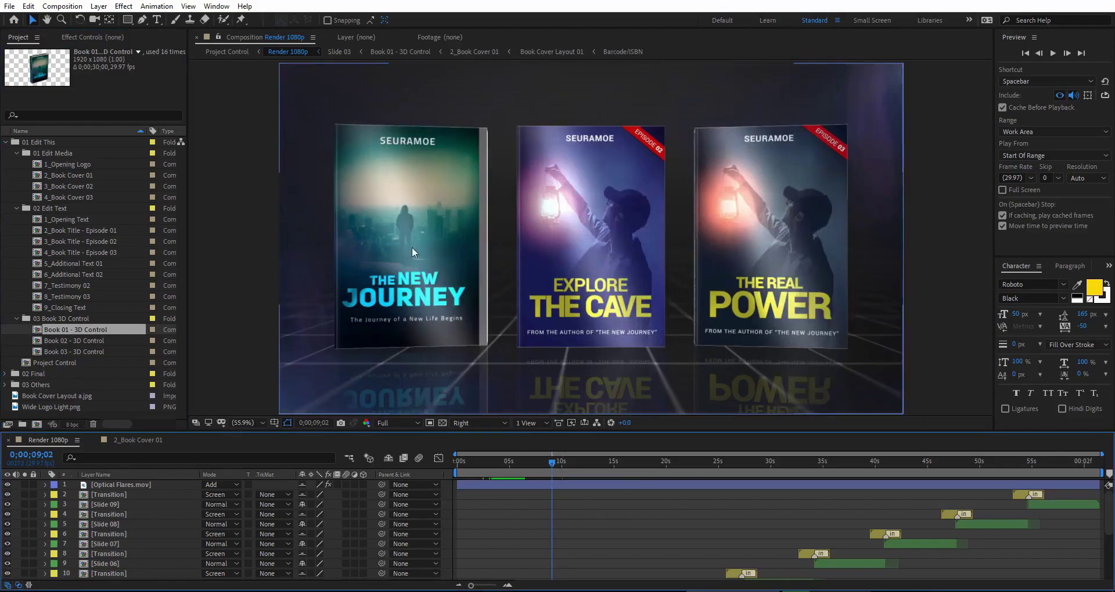
{"action": "left_click", "coordinate": [564, 466]}
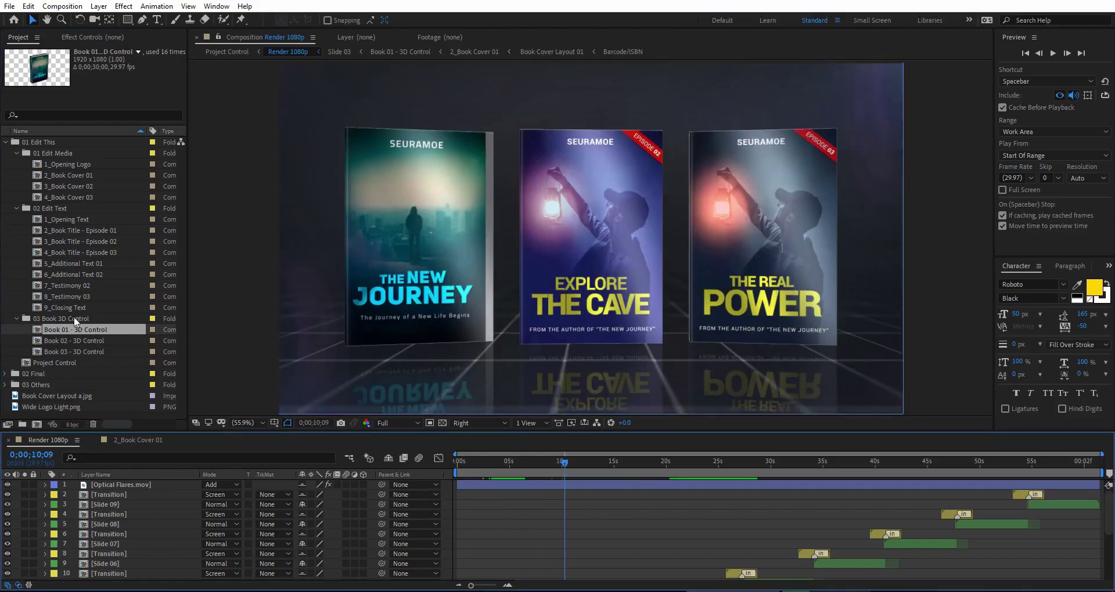
{"action": "left_click", "coordinate": [75, 178]}
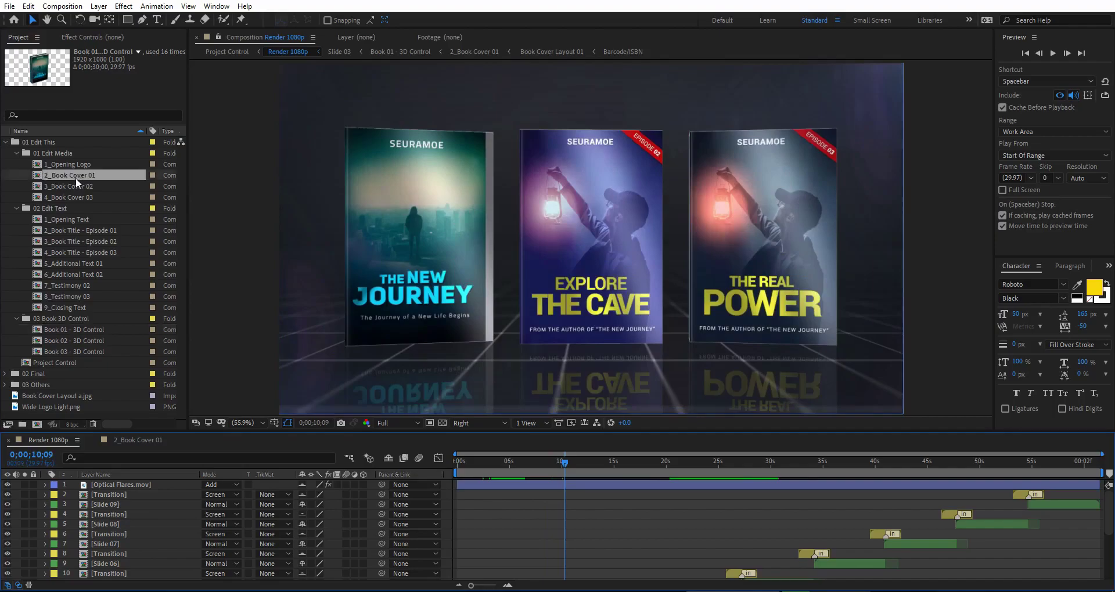
{"action": "left_click", "coordinate": [59, 331]}
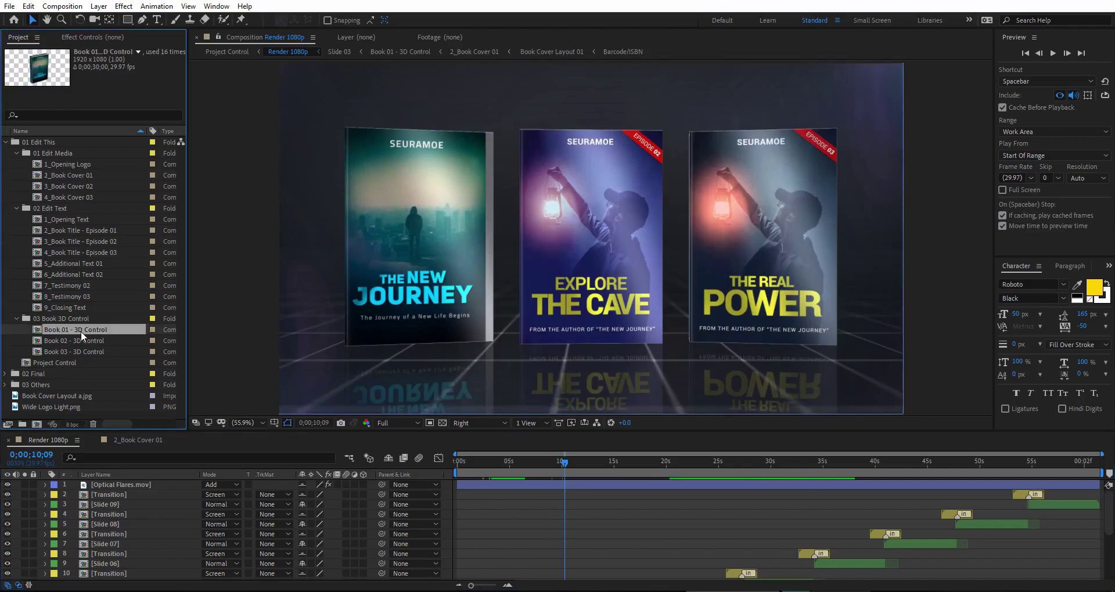
{"action": "double_click", "coordinate": [81, 330]}
Go to about 12 seconds and show the Book 3D Control layer's effect settings
{"action": "left_click_drag", "start_coordinate": [578, 457], "coordinate": [719, 479]}
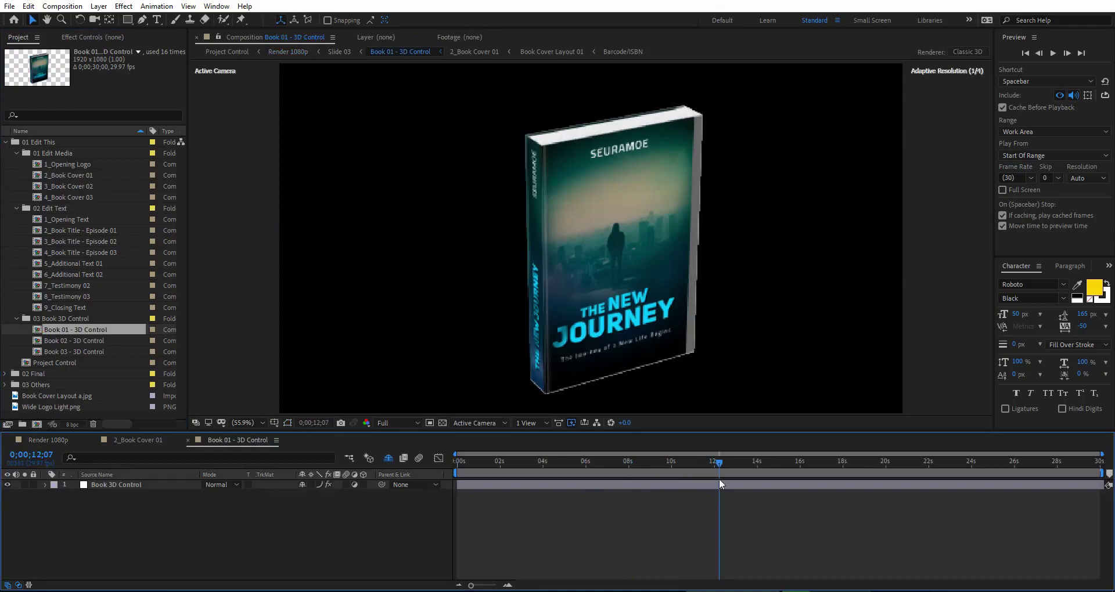
{"action": "key", "text": "slash"}
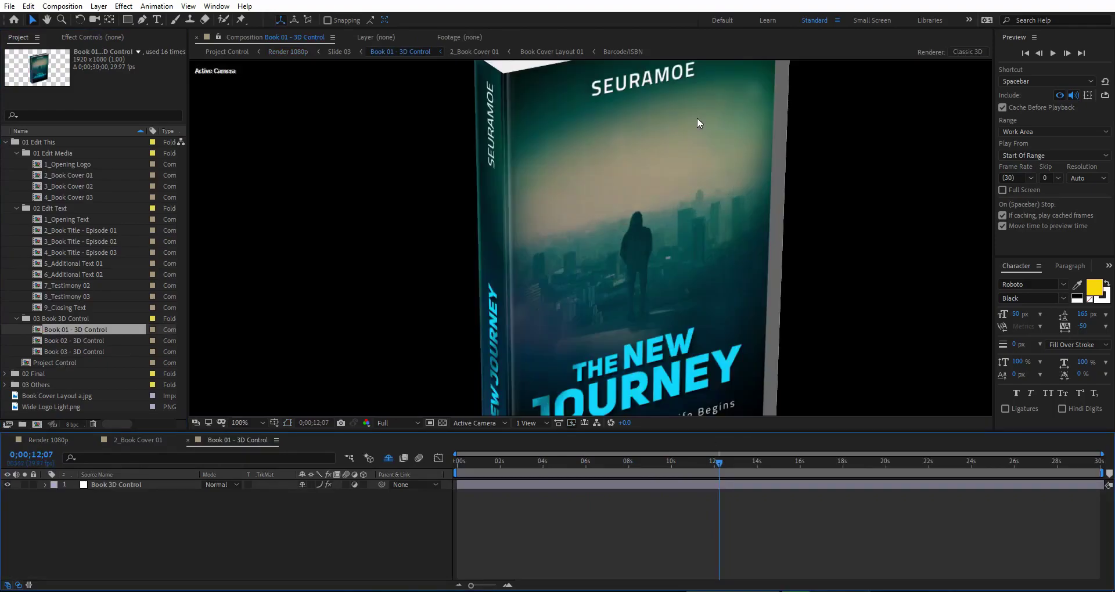
{"action": "key", "text": "comma"}
{"action": "key", "text": "comma"}
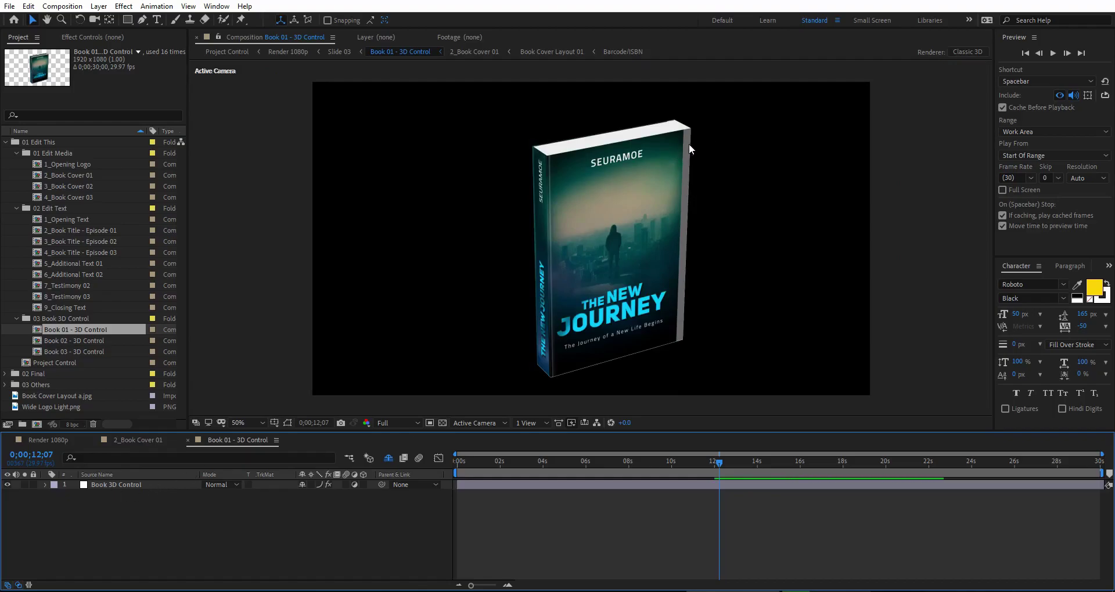
{"action": "left_click", "coordinate": [133, 484]}
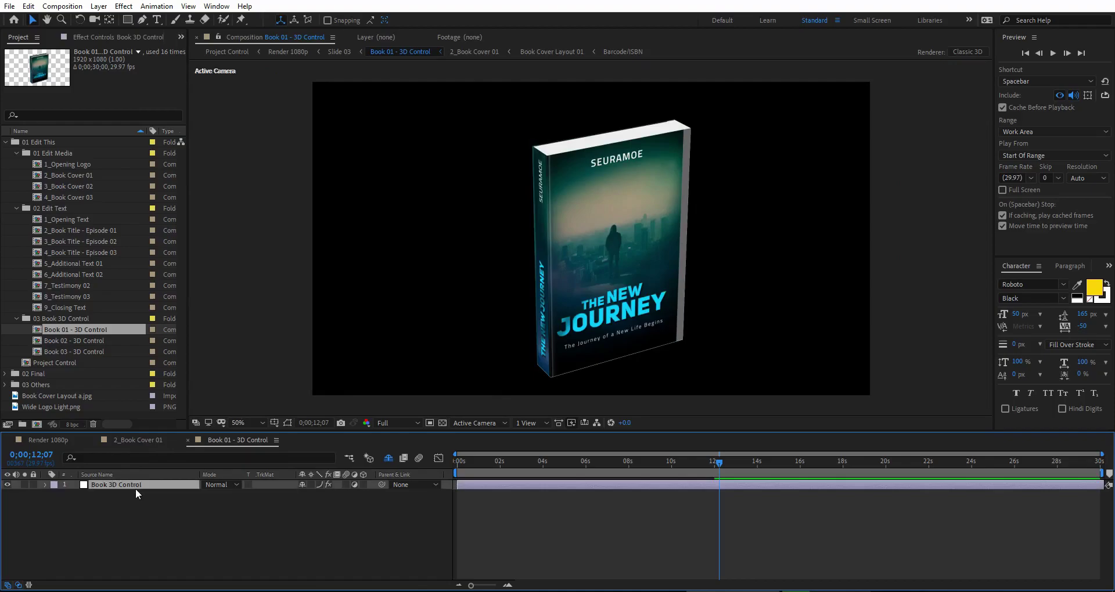
{"action": "left_click", "coordinate": [98, 38]}
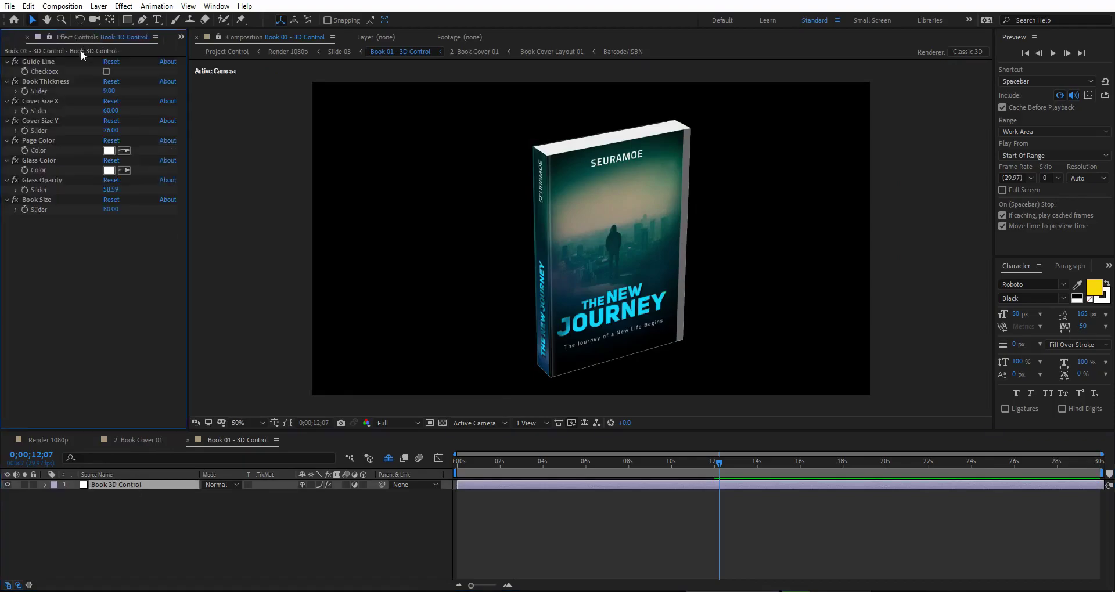
{"action": "left_click", "coordinate": [50, 63]}
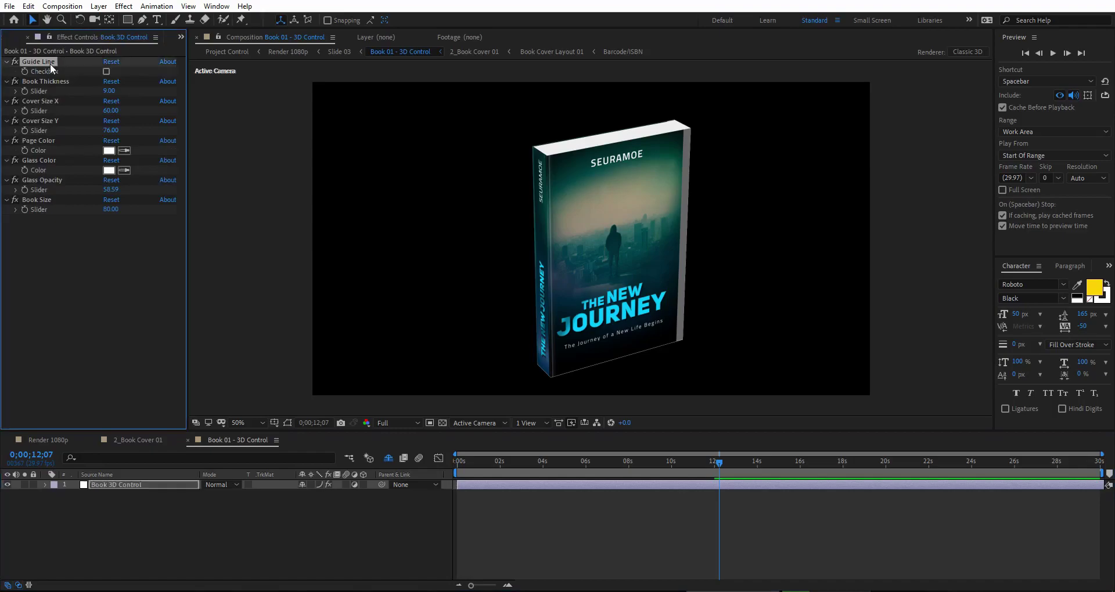
{"action": "left_click", "coordinate": [50, 200], "text": "shift"}
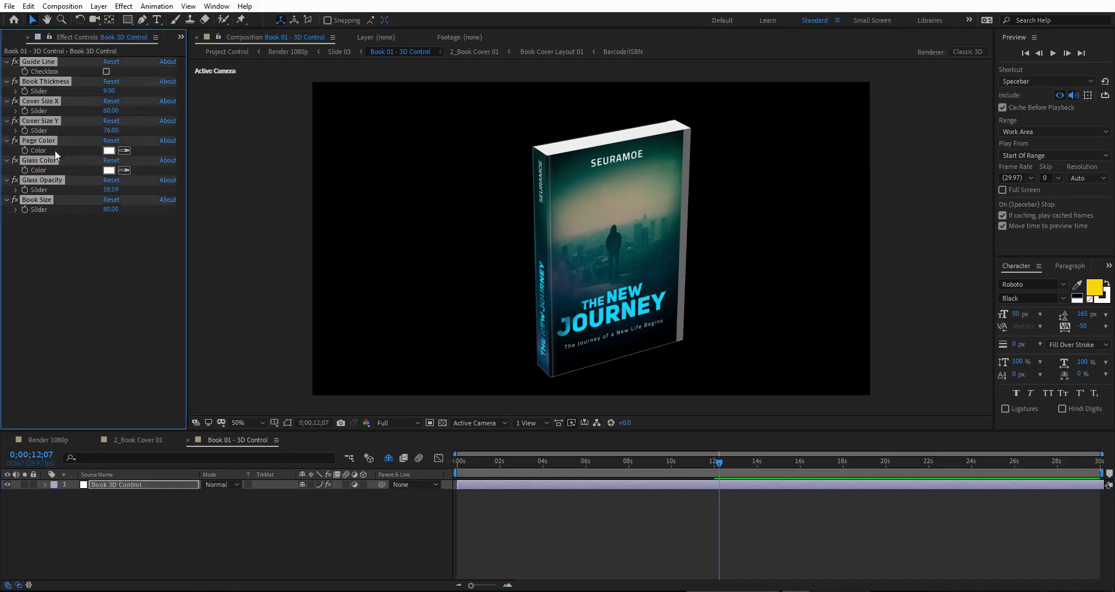
{"action": "left_click", "coordinate": [116, 314]}
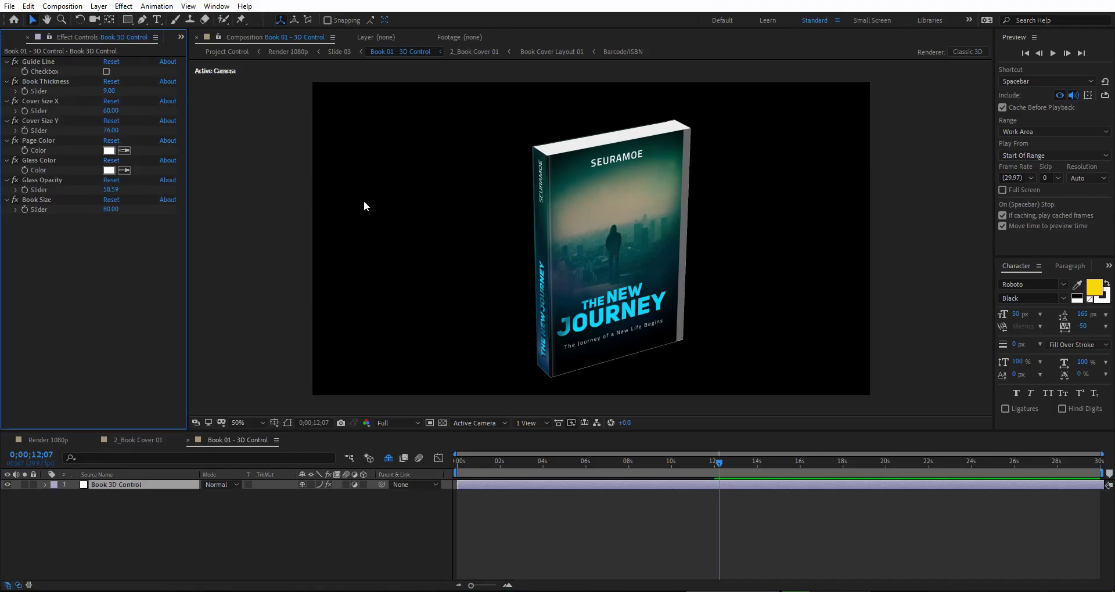
Orbit the camera with the Unified Camera tool to reveal the book's spine
{"action": "left_click", "coordinate": [93, 21]}
{"action": "left_click_drag", "start_coordinate": [550, 298], "coordinate": [590, 292]}
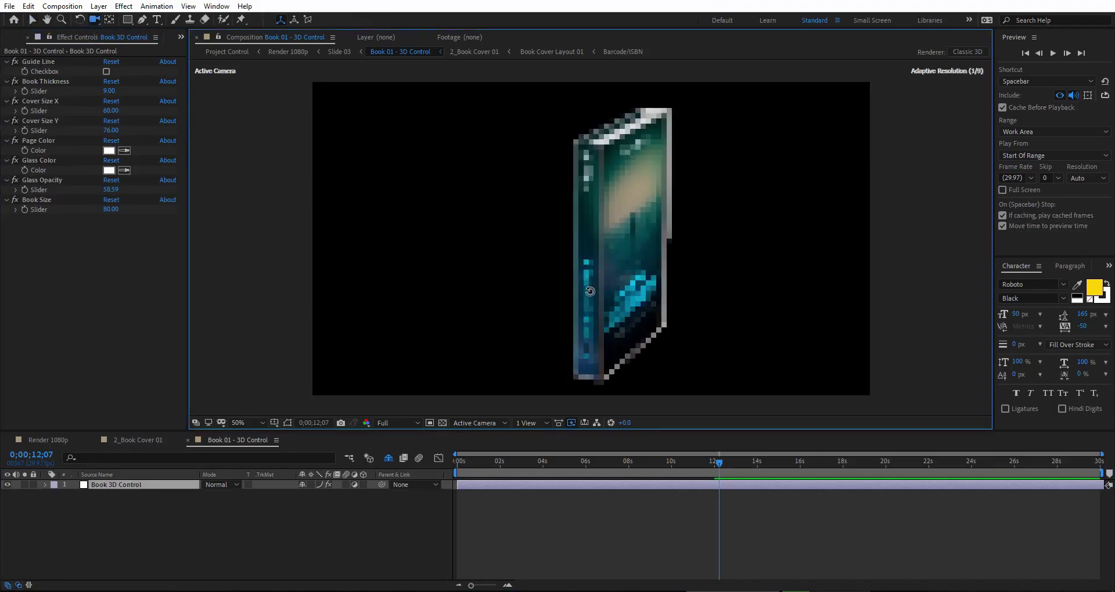
{"action": "scroll", "coordinate": [598, 246], "scroll_direction": "up", "scroll_amount": 2}
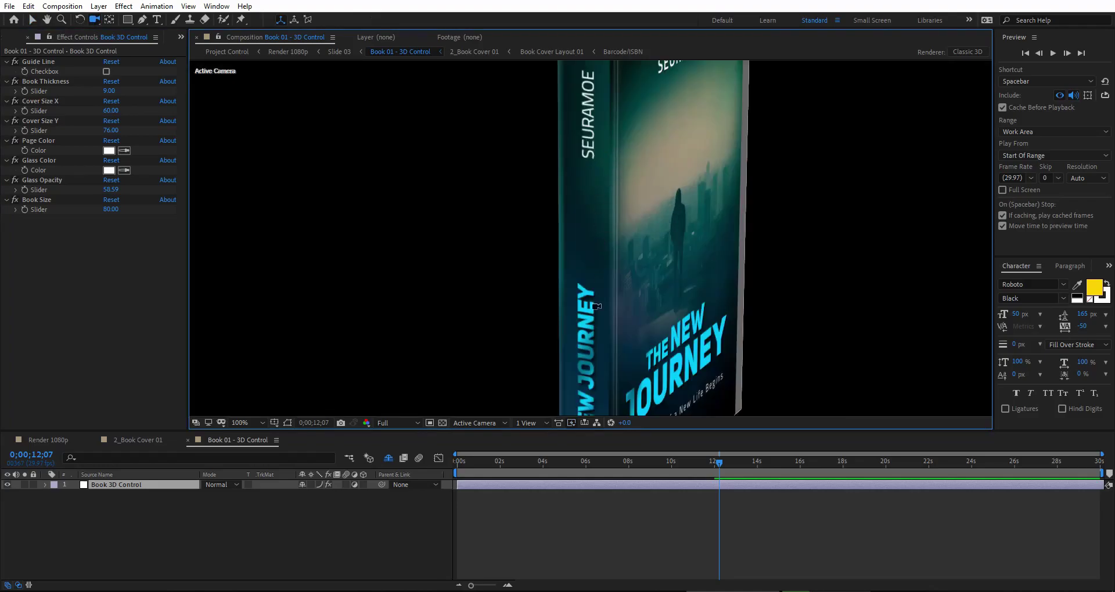
{"action": "scroll", "coordinate": [618, 254], "scroll_direction": "down", "scroll_amount": 2}
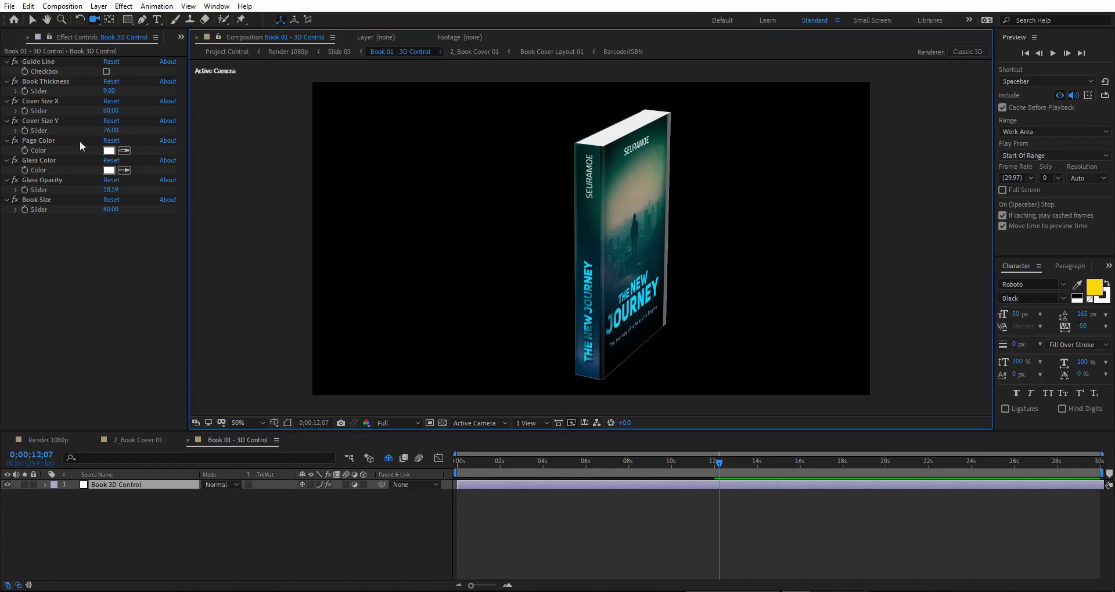
{"action": "left_click", "coordinate": [52, 64]}
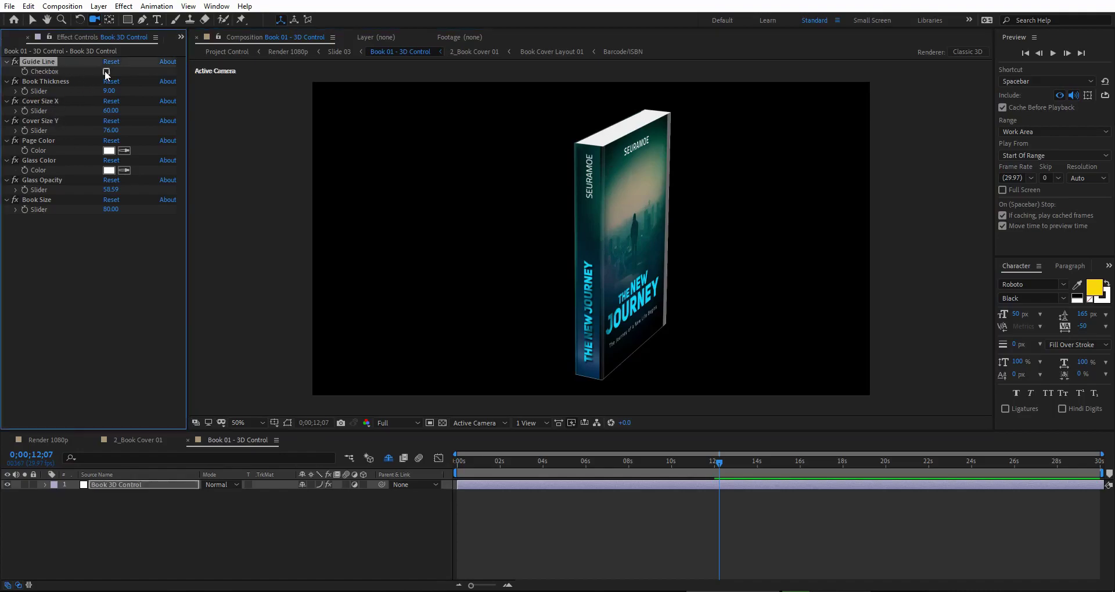
Enable Guide Line and set Book Thickness to 7, checking the cover head-on
{"action": "left_click", "coordinate": [106, 72]}
{"action": "scroll", "coordinate": [598, 229], "scroll_direction": "up", "scroll_amount": 2}
{"action": "left_click", "coordinate": [52, 83]}
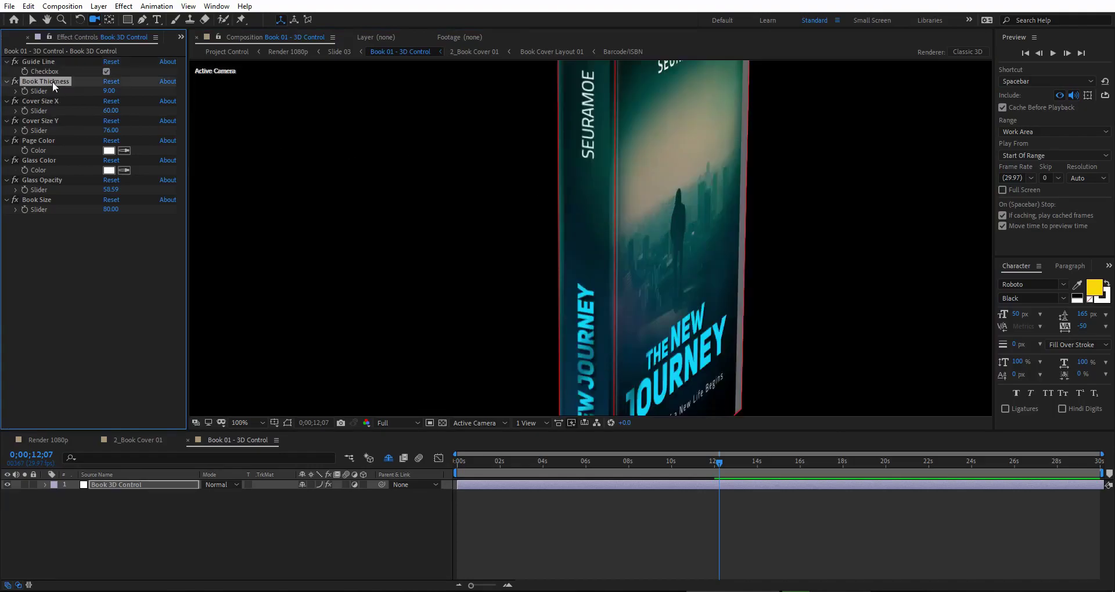
{"action": "left_click", "coordinate": [109, 91]}
{"action": "type", "text": "8"}
{"action": "key", "text": "Return"}
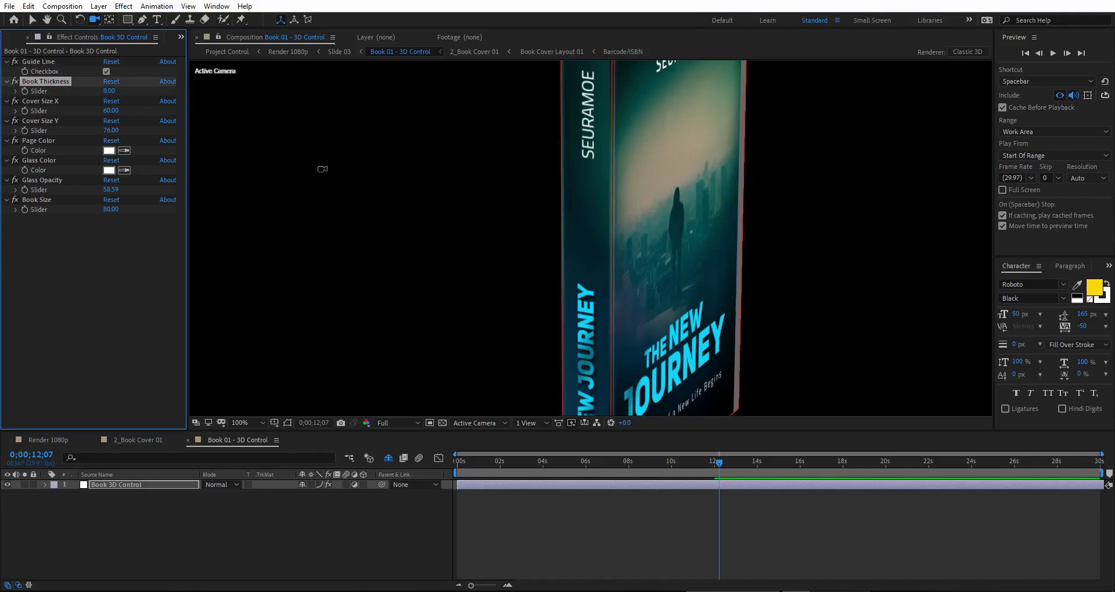
{"action": "left_click", "coordinate": [110, 90]}
{"action": "type", "text": "7"}
{"action": "key", "text": "Return"}
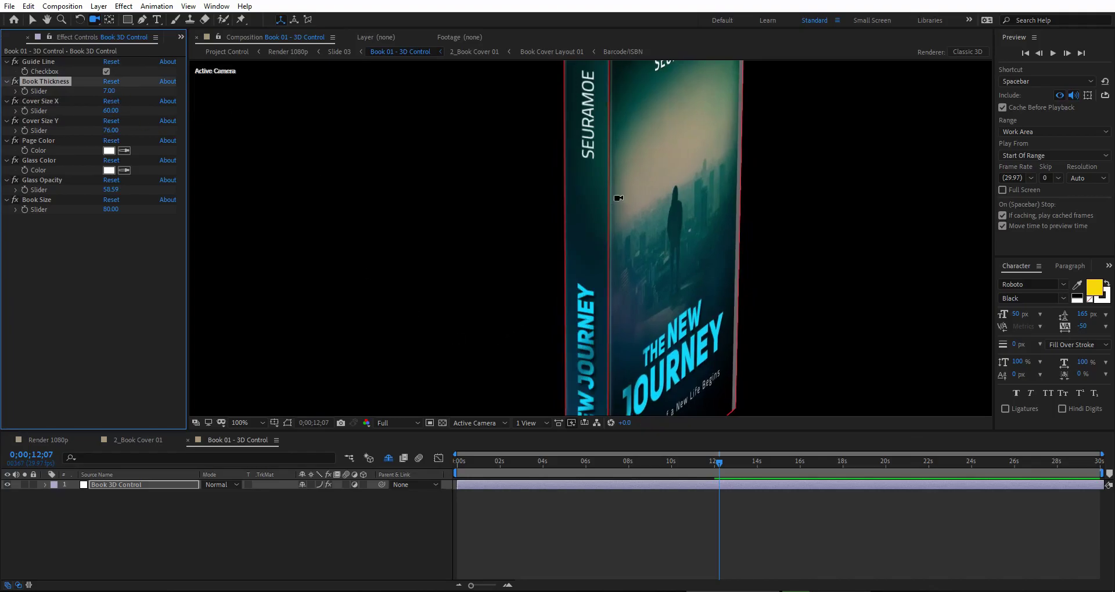
{"action": "scroll", "coordinate": [583, 235], "scroll_direction": "down", "scroll_amount": 2}
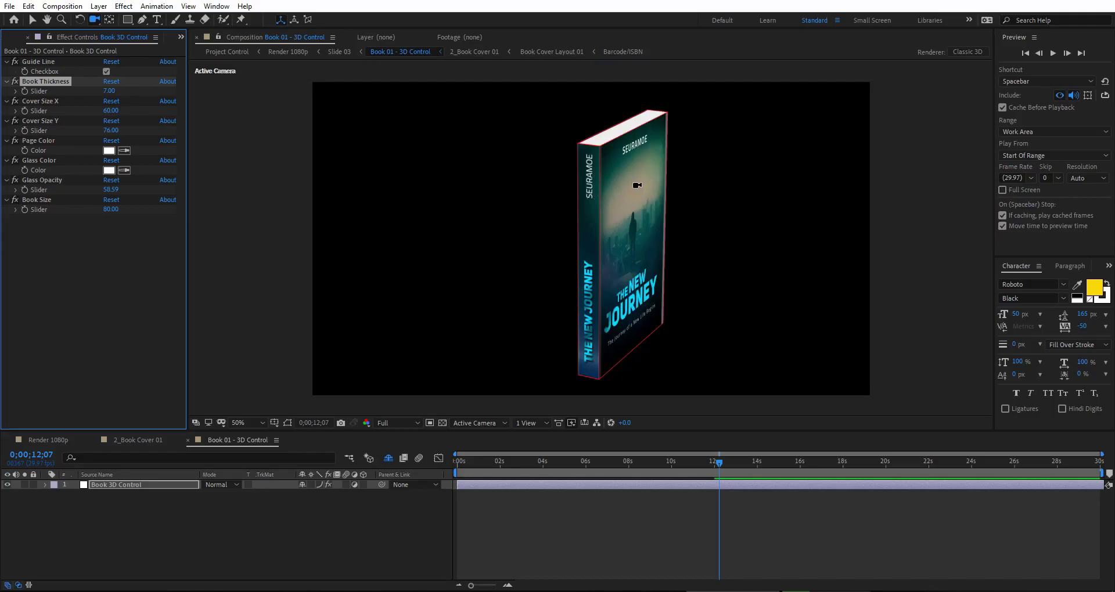
{"action": "left_click_drag", "start_coordinate": [642, 221], "coordinate": [548, 211]}
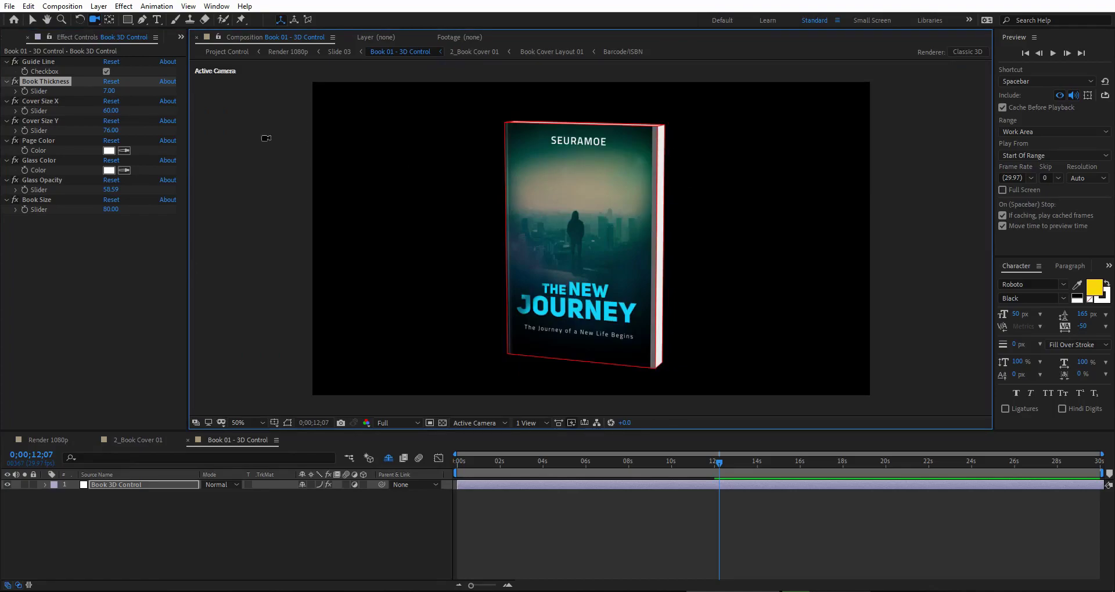
Set Cover Size X to 58 and orbit to view the spine again
{"action": "left_click", "coordinate": [111, 110]}
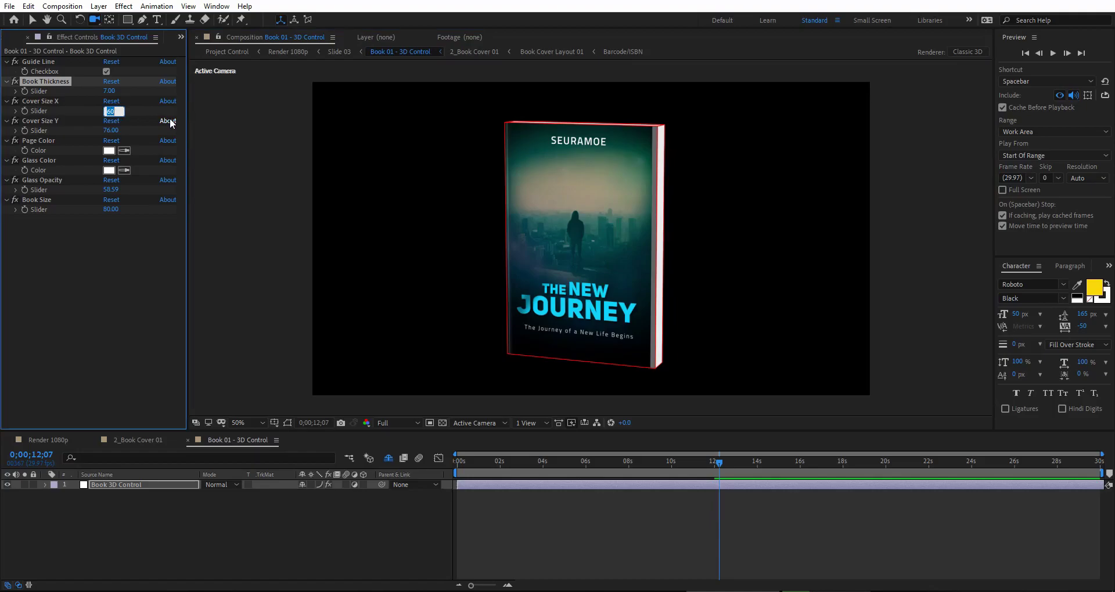
{"action": "scroll", "coordinate": [394, 165], "scroll_direction": "up", "scroll_amount": 2}
{"action": "type", "text": "58"}
{"action": "key", "text": "Return"}
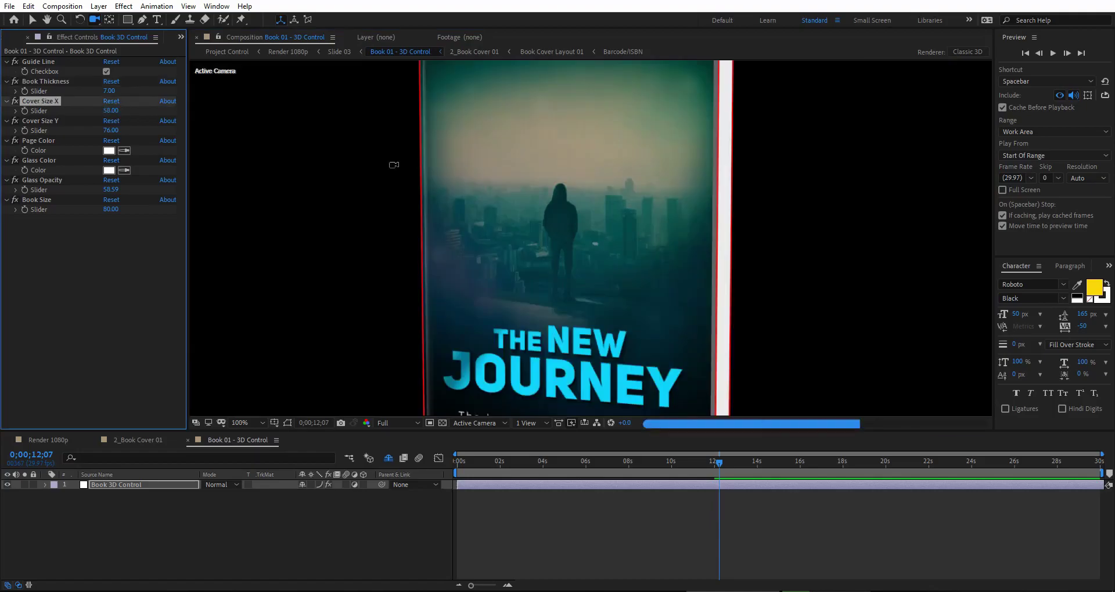
{"action": "scroll", "coordinate": [713, 245], "scroll_direction": "down", "scroll_amount": 4}
{"action": "scroll", "coordinate": [639, 202], "scroll_direction": "up", "scroll_amount": 2}
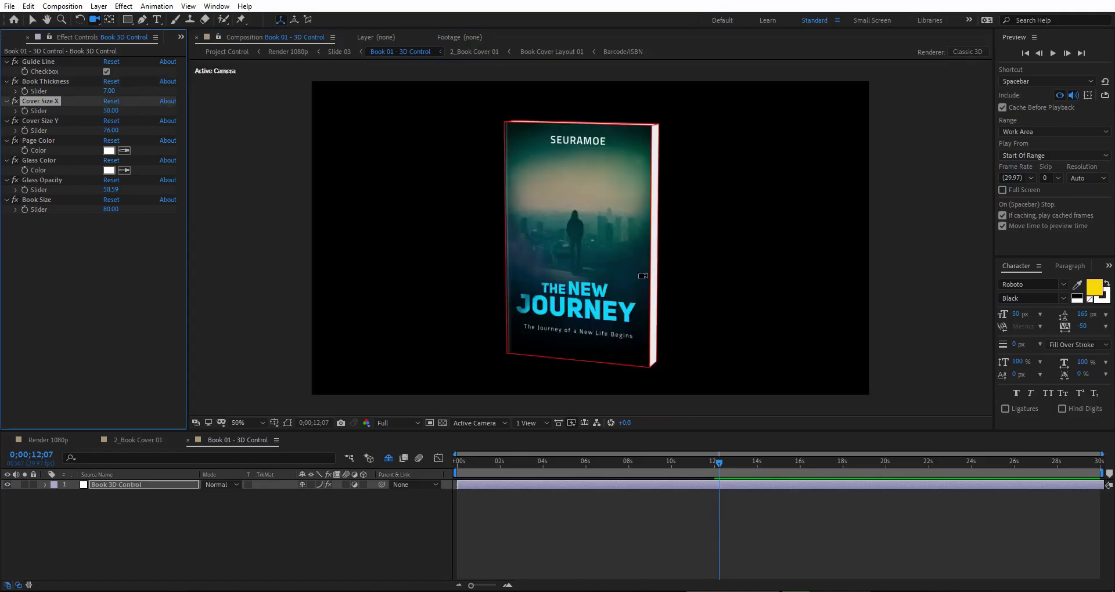
{"action": "left_click_drag", "start_coordinate": [635, 283], "coordinate": [577, 214]}
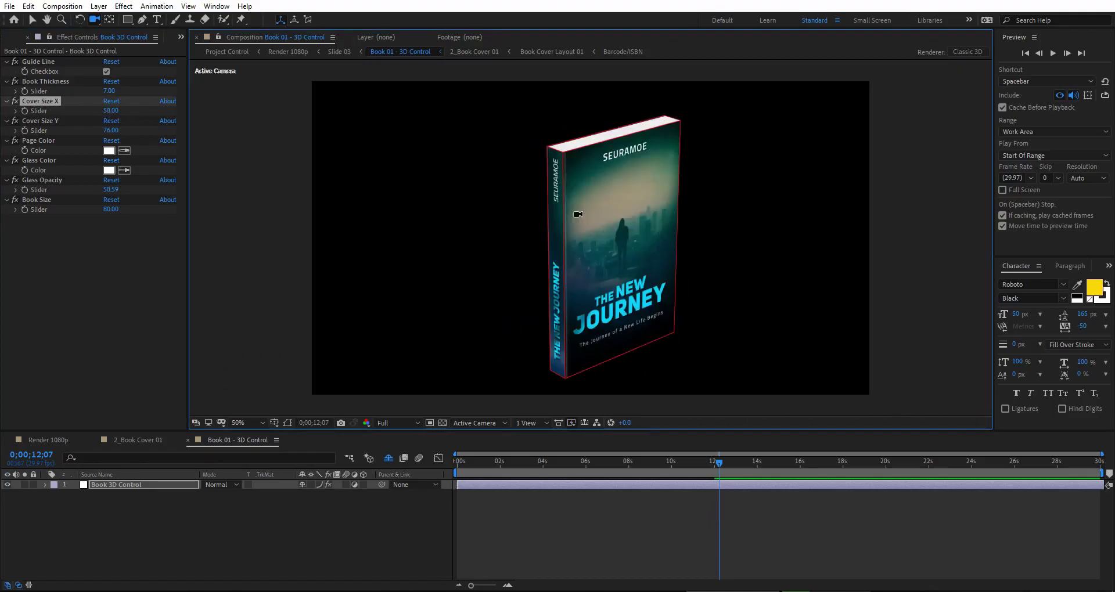
Check Render 1080p at the 10-second mark, then select 3_Book Cover 02 in 01 Edit Media
{"action": "left_click", "coordinate": [45, 439]}
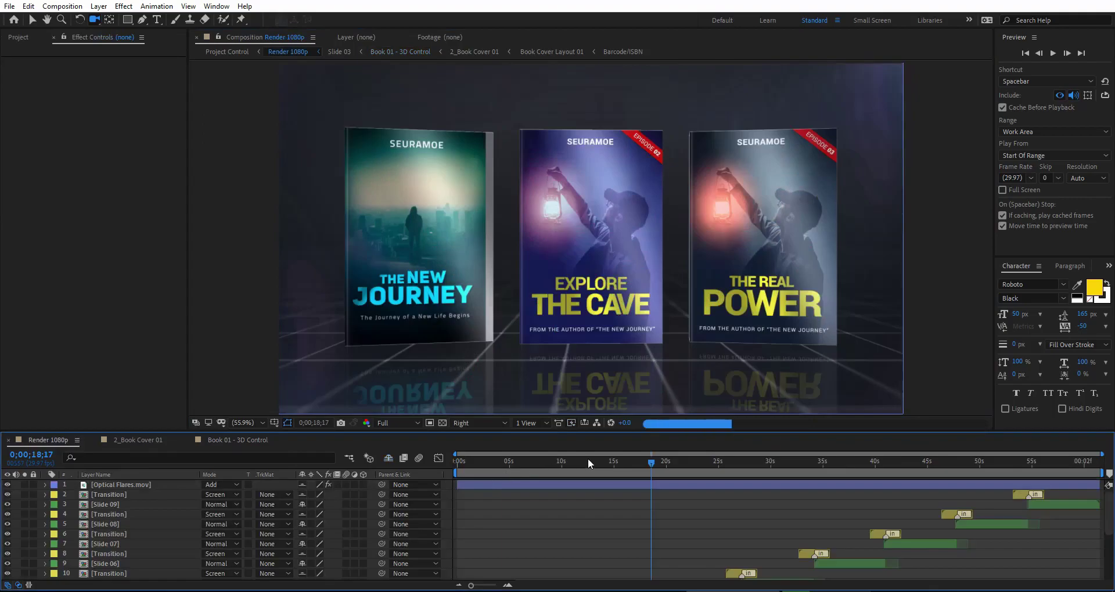
{"action": "left_click", "coordinate": [561, 458]}
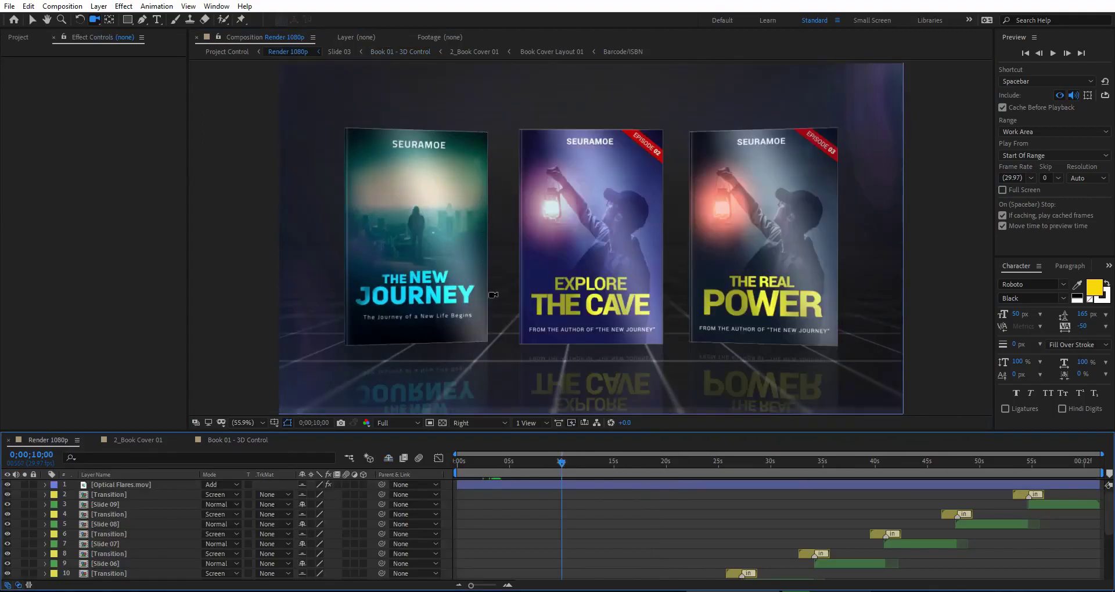
{"action": "left_click", "coordinate": [19, 38]}
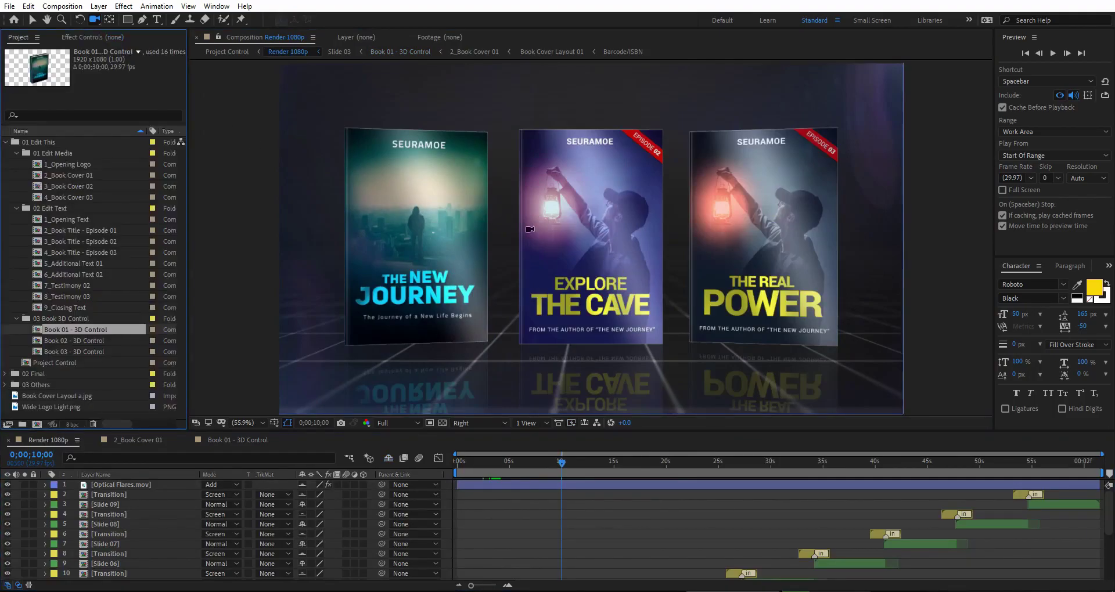
{"action": "left_click", "coordinate": [71, 186]}
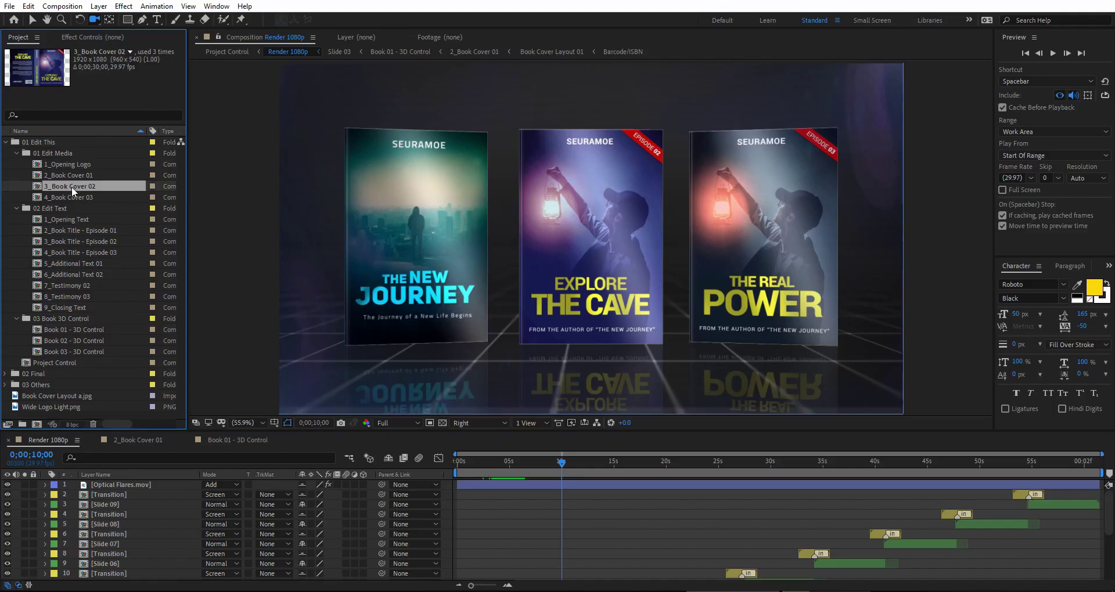
Import Book Cover Layout b.jpg and place it above the old cover layer in 3_Book Cover 02
{"action": "double_click", "coordinate": [71, 186]}
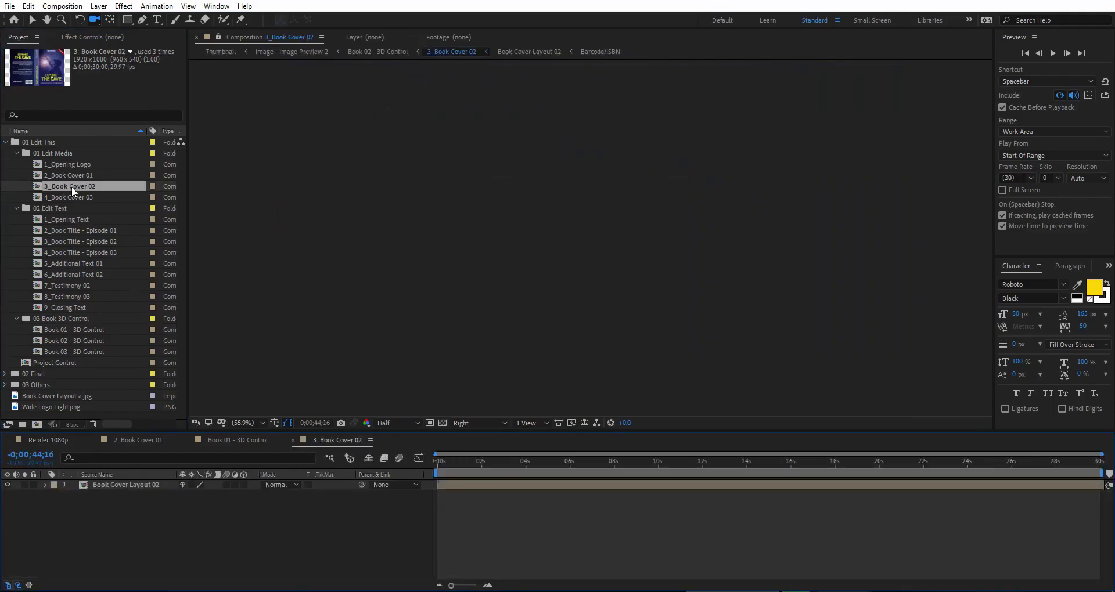
{"action": "left_click", "coordinate": [709, 461]}
{"action": "key", "text": "alt+Tab"}
{"action": "left_click_drag", "start_coordinate": [723, 156], "coordinate": [13, 260]}
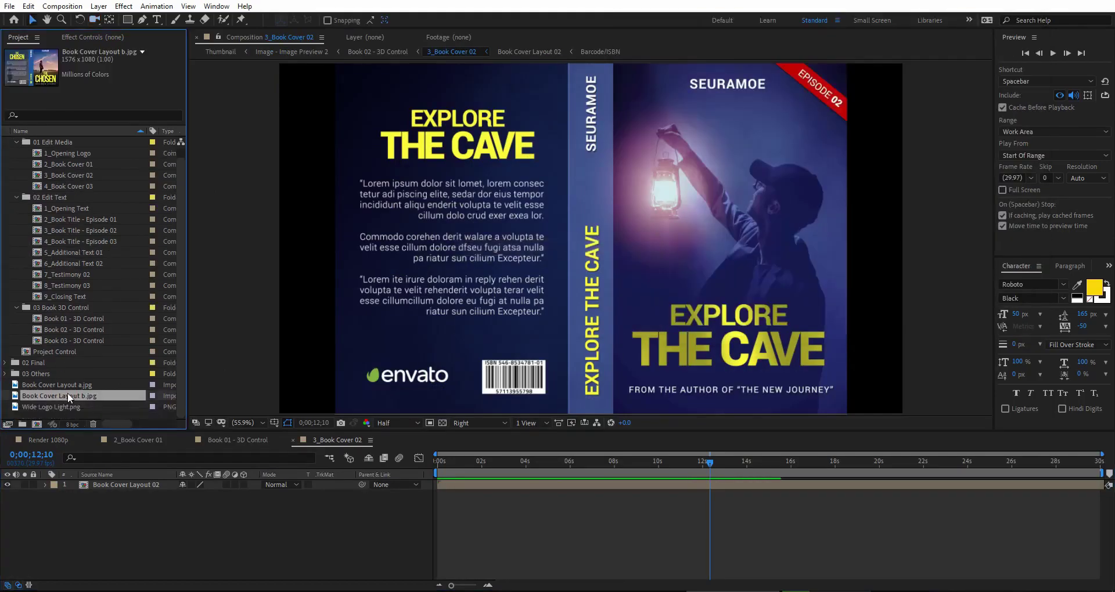
{"action": "left_click_drag", "start_coordinate": [71, 395], "coordinate": [119, 480]}
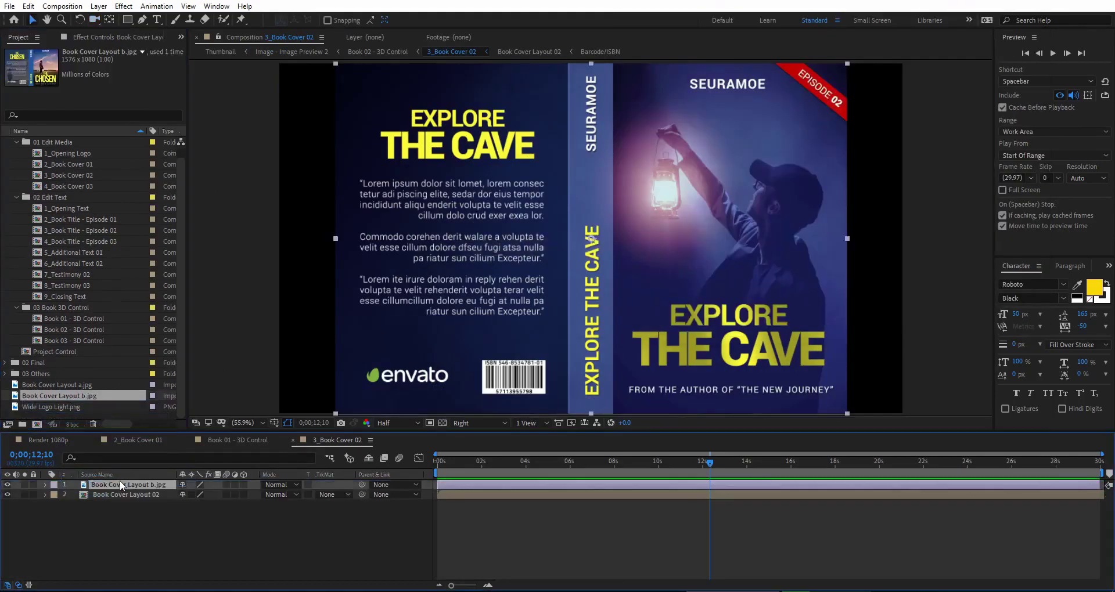
Compare the new cover against the old one, then check it in Render 1080p around 9 seconds
{"action": "left_click", "coordinate": [8, 484]}
{"action": "left_click", "coordinate": [8, 485]}
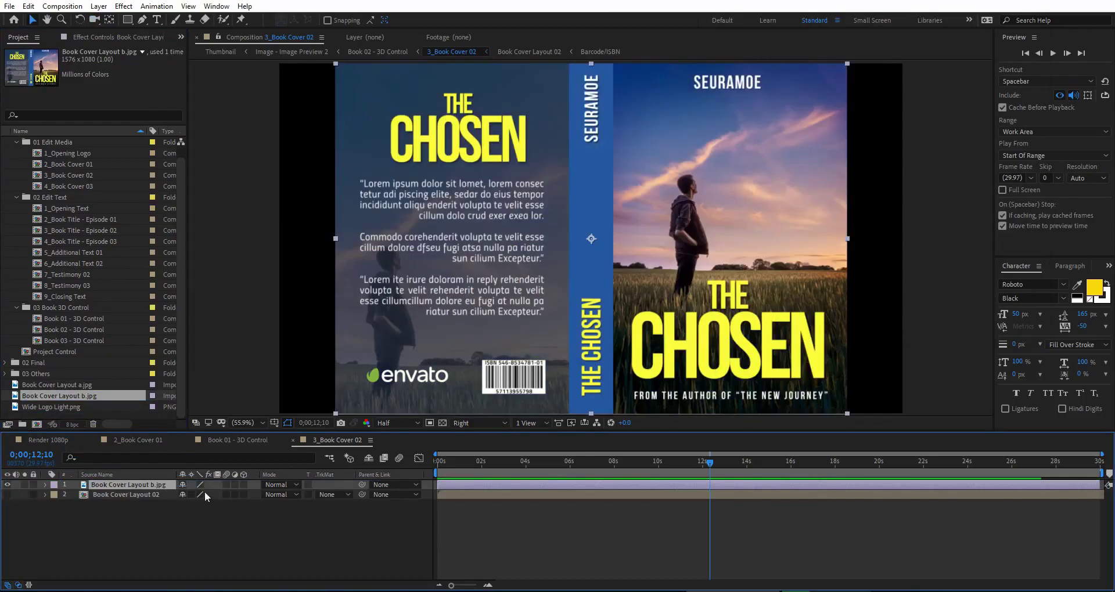
{"action": "left_click", "coordinate": [51, 440]}
{"action": "left_click", "coordinate": [560, 458]}
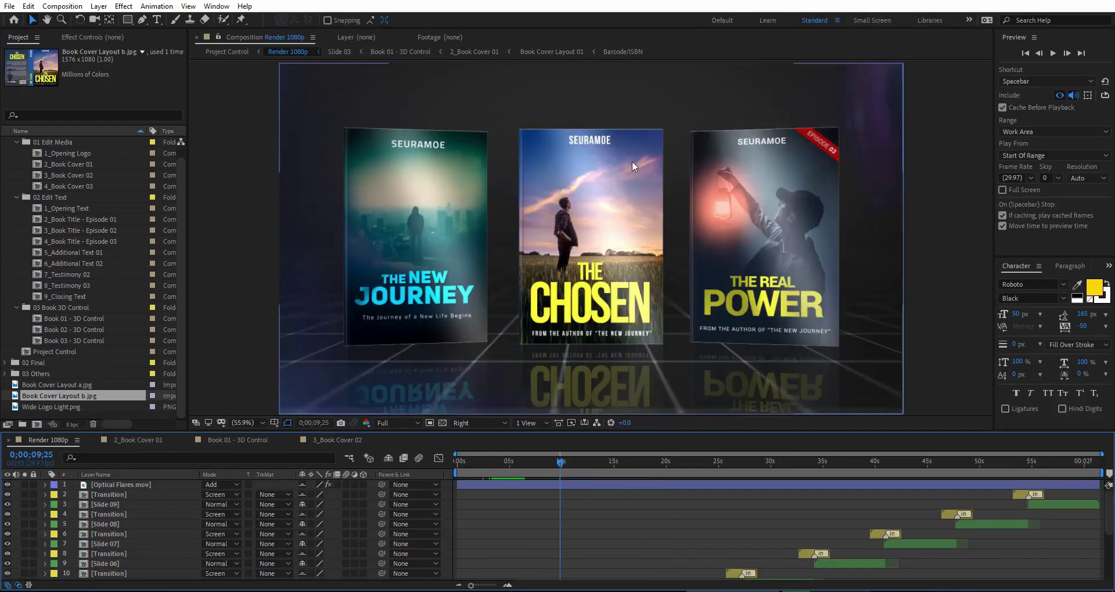
Open 4_Book Cover 03 and its Book Cover Layout 03 precomp at about 19 seconds
{"action": "double_click", "coordinate": [80, 185]}
{"action": "left_click", "coordinate": [145, 485]}
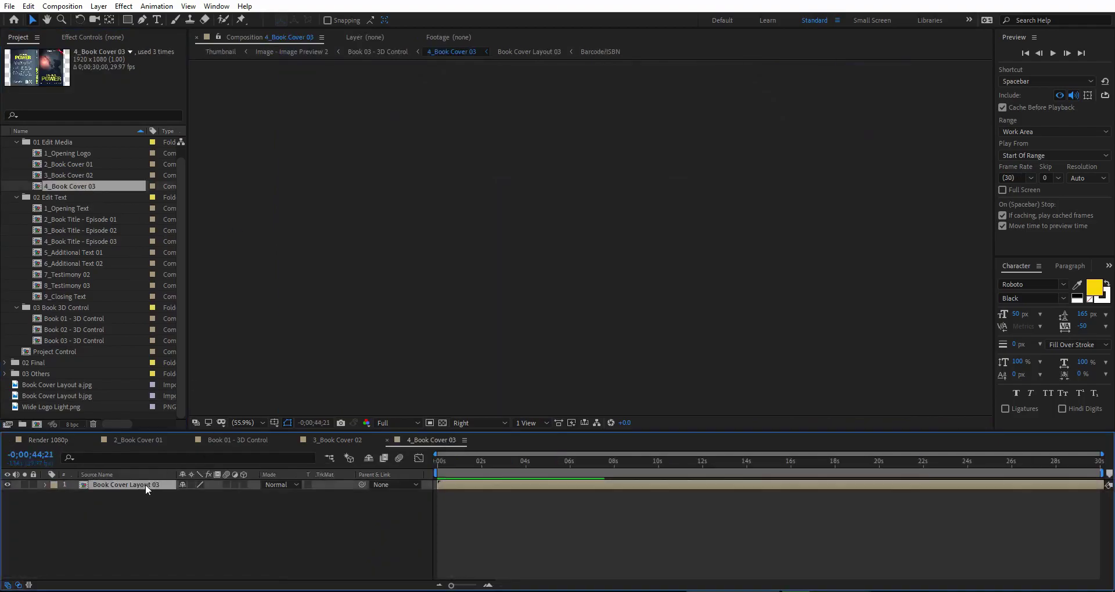
{"action": "left_click", "coordinate": [688, 464]}
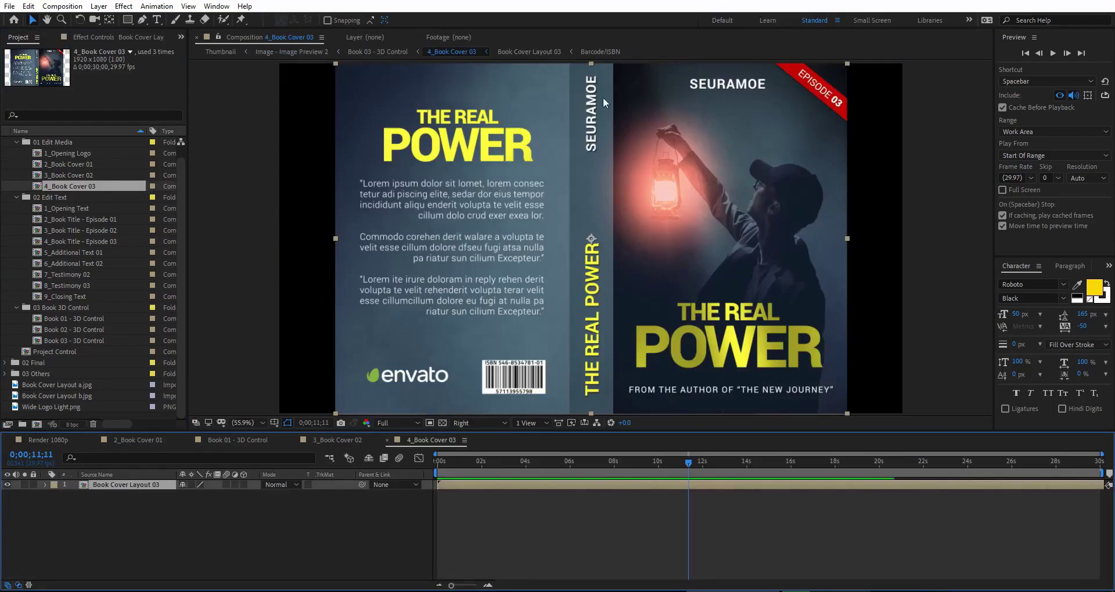
{"action": "double_click", "coordinate": [127, 485]}
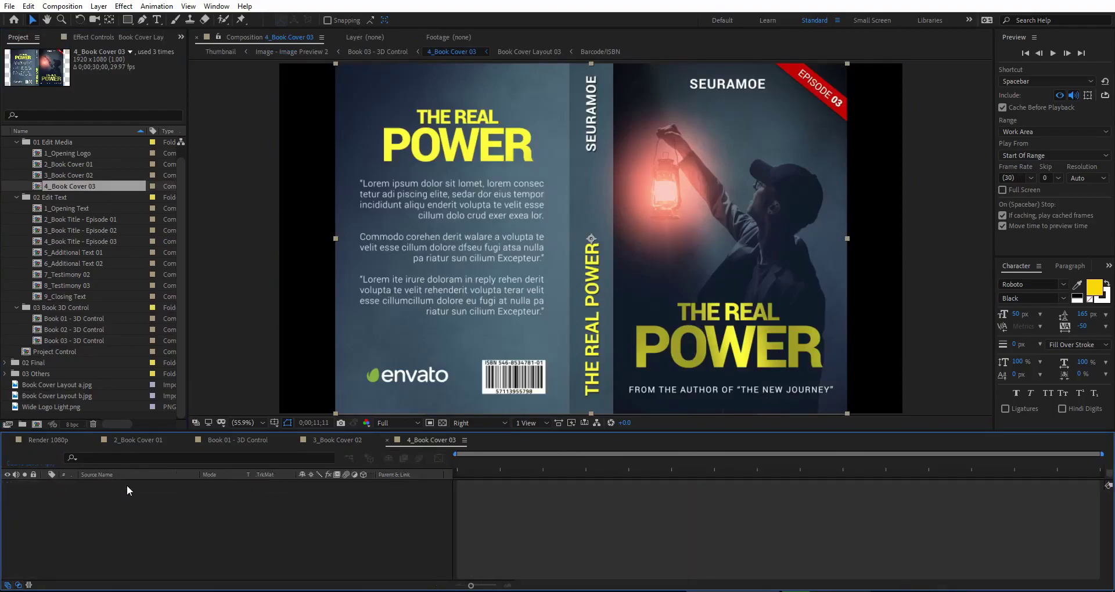
{"action": "left_click", "coordinate": [657, 463]}
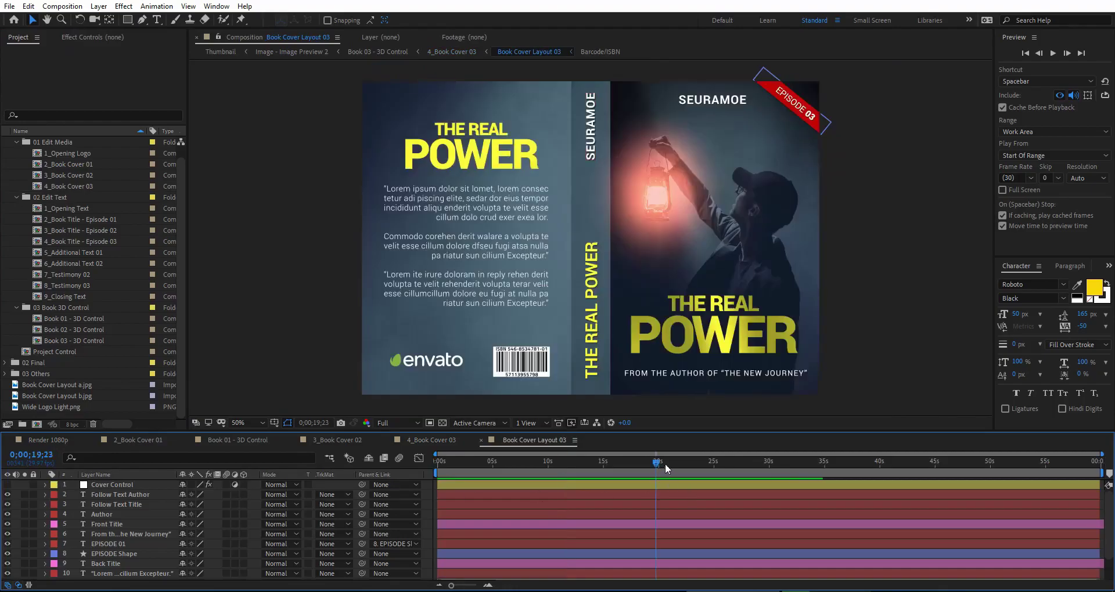
Change the Front Title from THE REAL POWER to THE NEW BOOK and return to Render 1080p
{"action": "double_click", "coordinate": [691, 324]}
{"action": "left_click", "coordinate": [668, 300]}
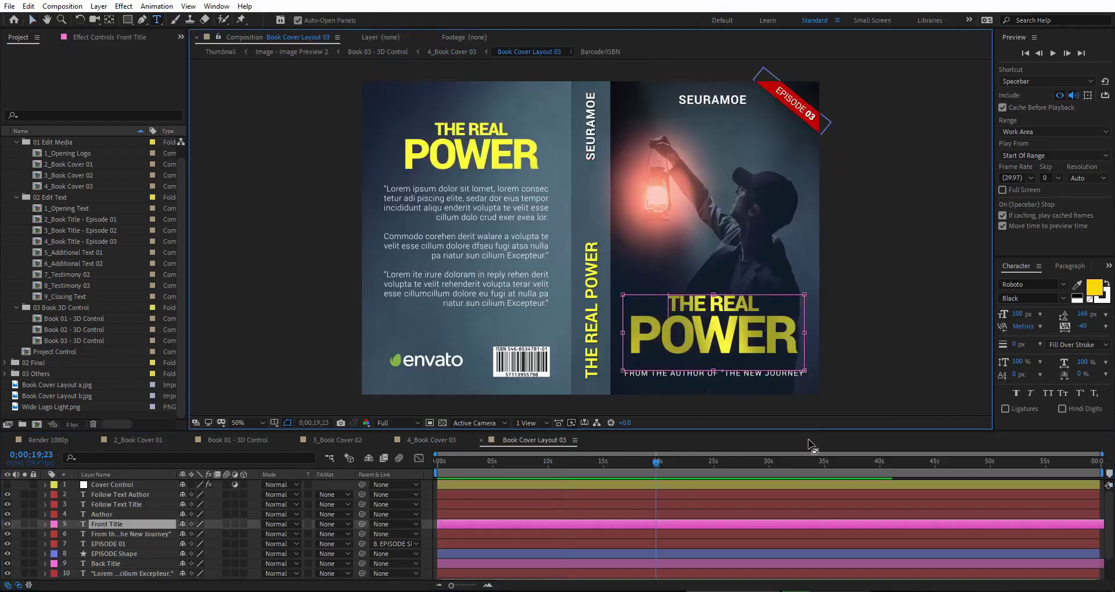
{"action": "key", "text": "shift+End"}
{"action": "type", "text": "the"}
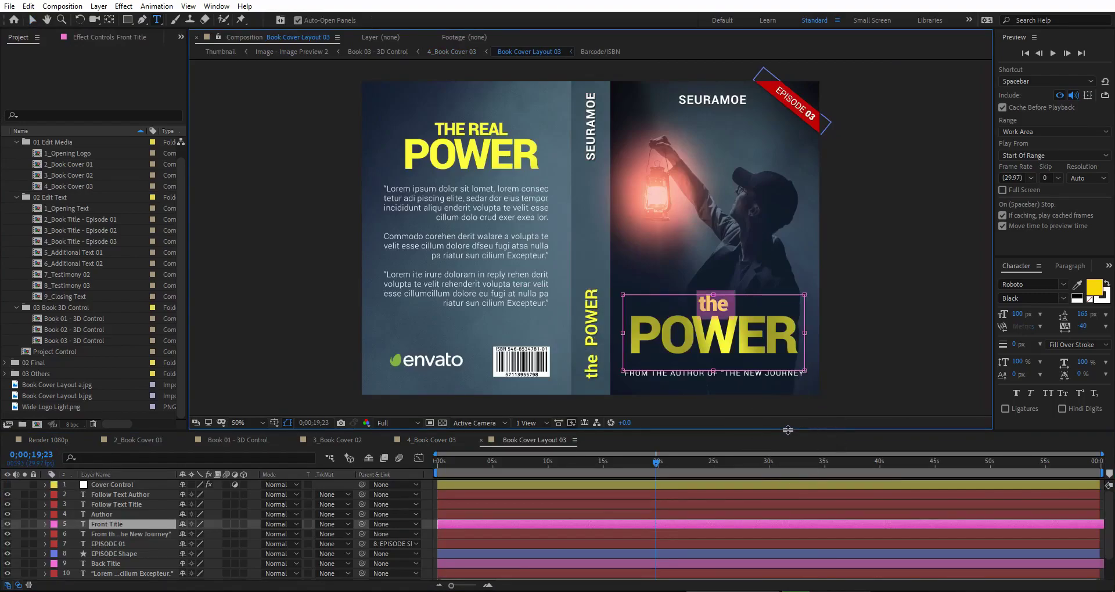
{"action": "key", "text": "shift+Home"}
{"action": "type", "text": "THE NEW"}
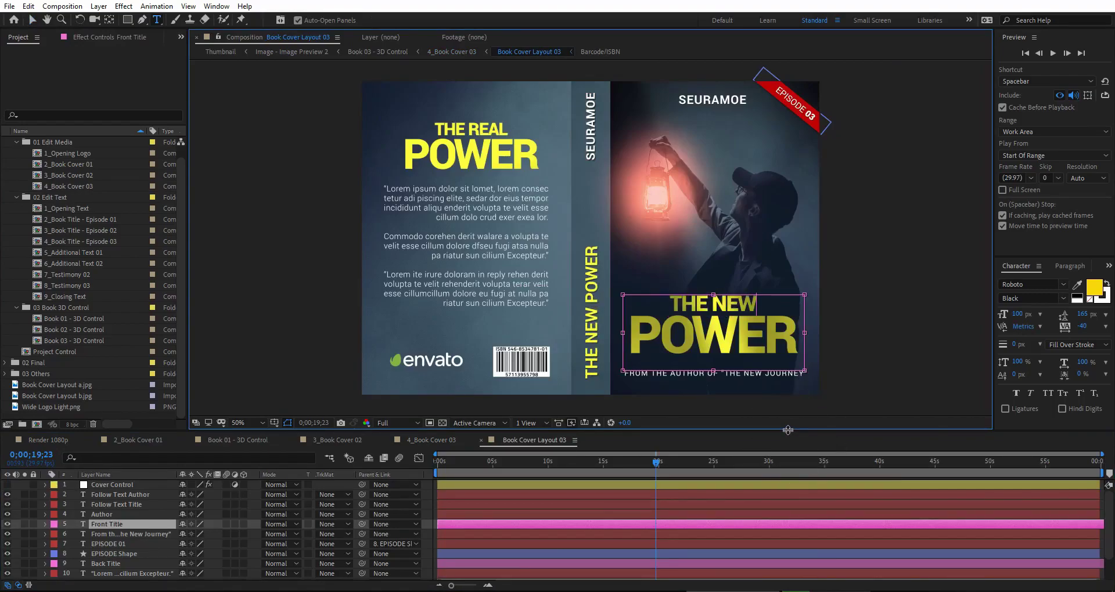
{"action": "key", "text": "shift+End"}
{"action": "type", "text": "P"}
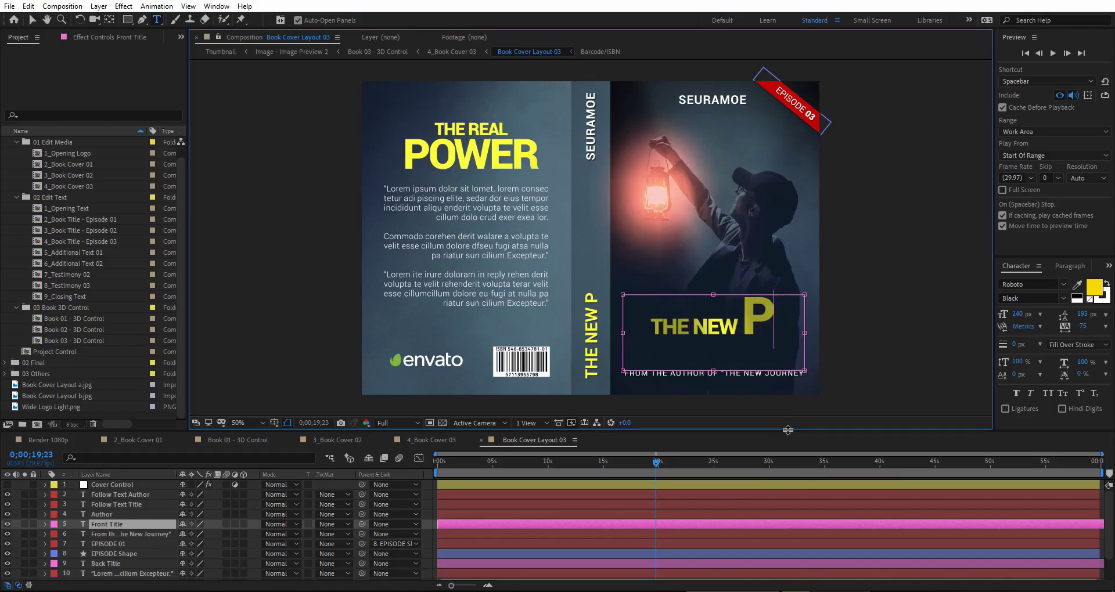
{"action": "key", "text": "BackSpace"}
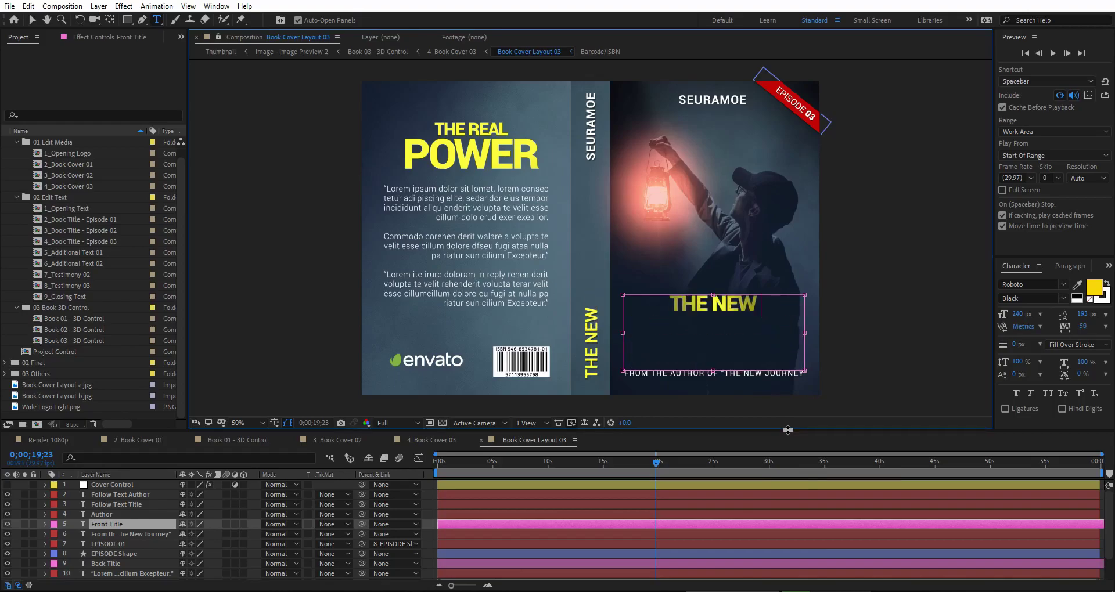
{"action": "type", "text": "BOOK"}
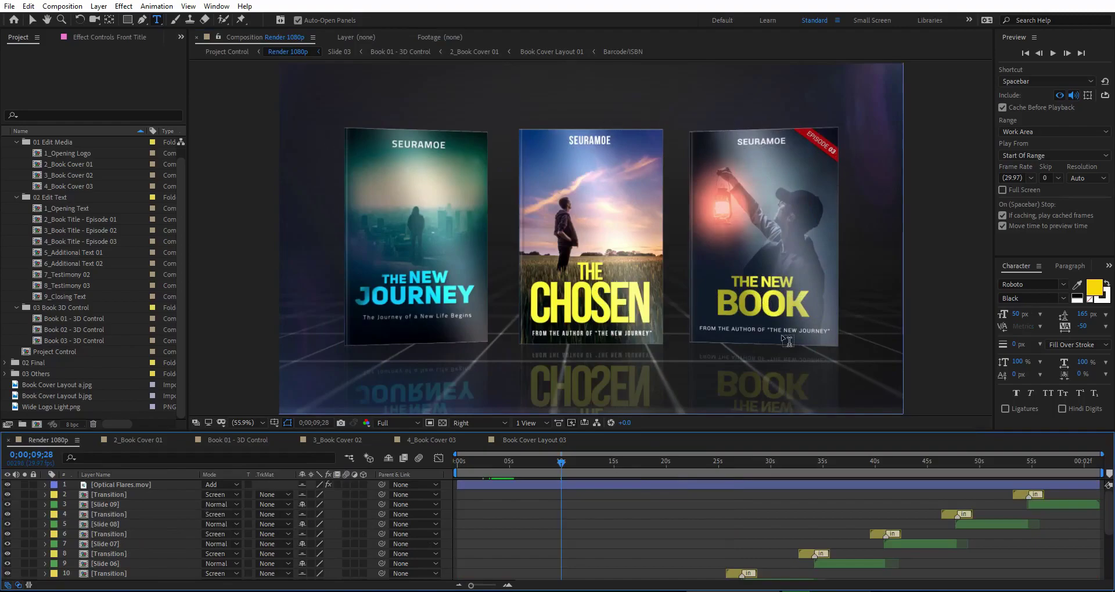
{"action": "left_click", "coordinate": [529, 441]}
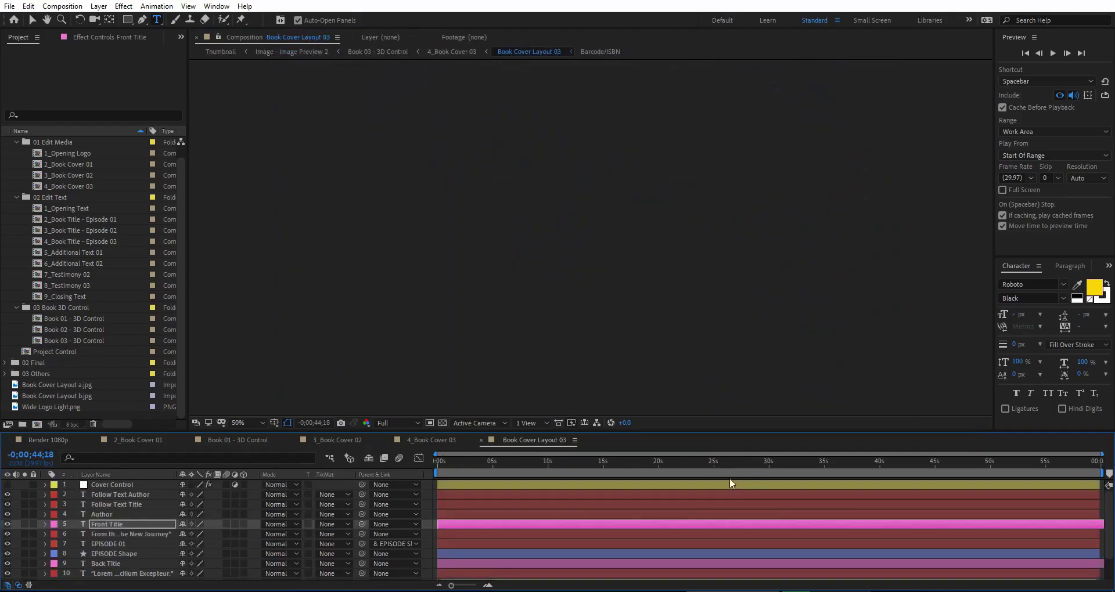
{"action": "key", "text": "shift+Escape"}
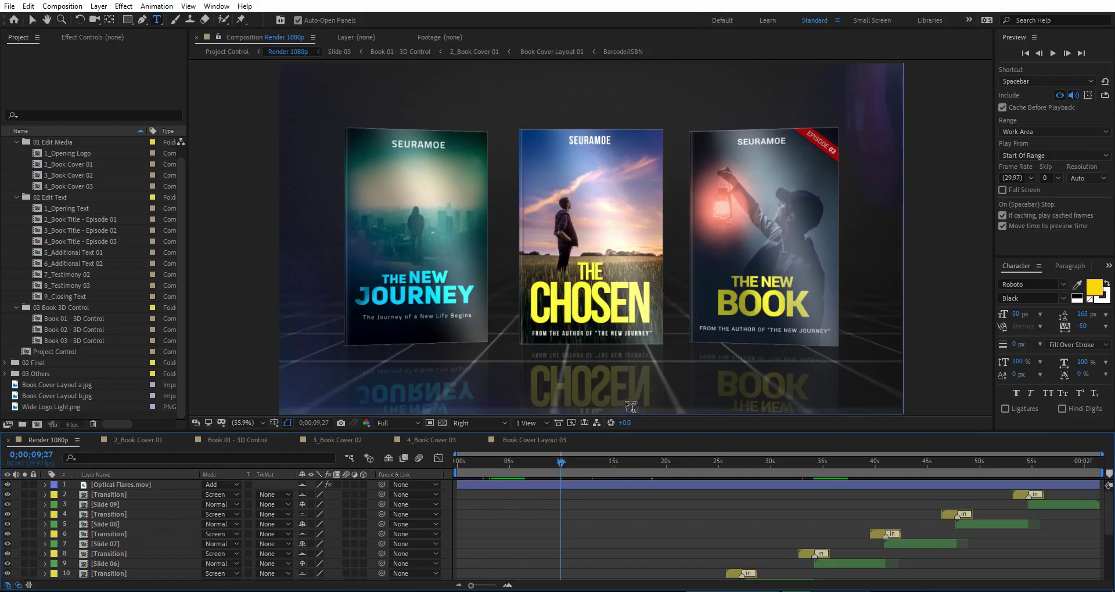
Scrub back and play the opening PROUDLY PRESENTS title animation
{"action": "left_click", "coordinate": [509, 468]}
{"action": "left_click_drag", "start_coordinate": [510, 468], "coordinate": [496, 469]}
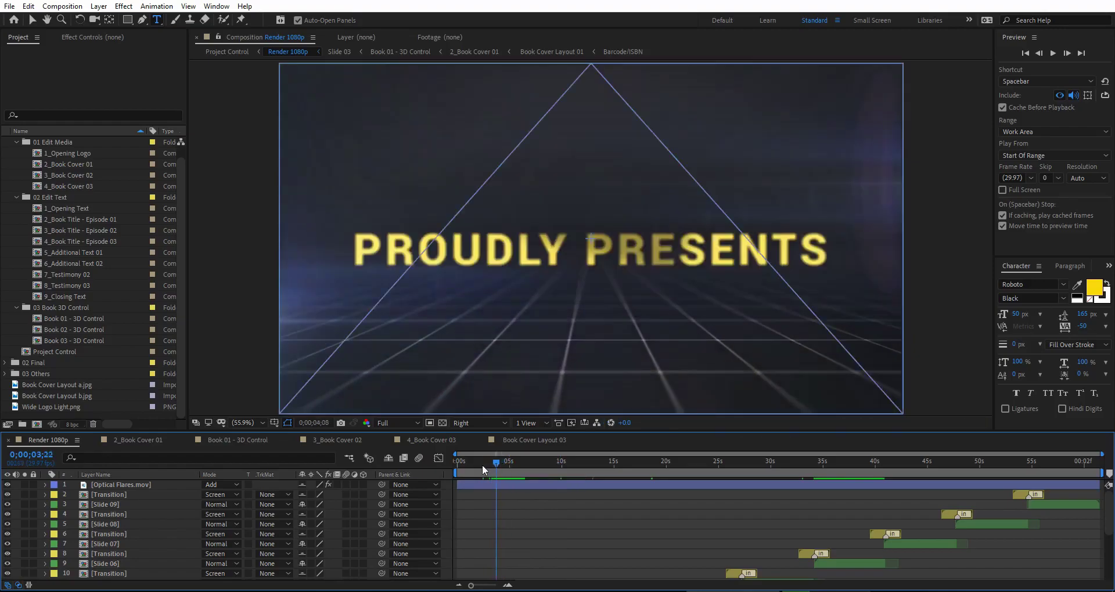
{"action": "key", "text": "space"}
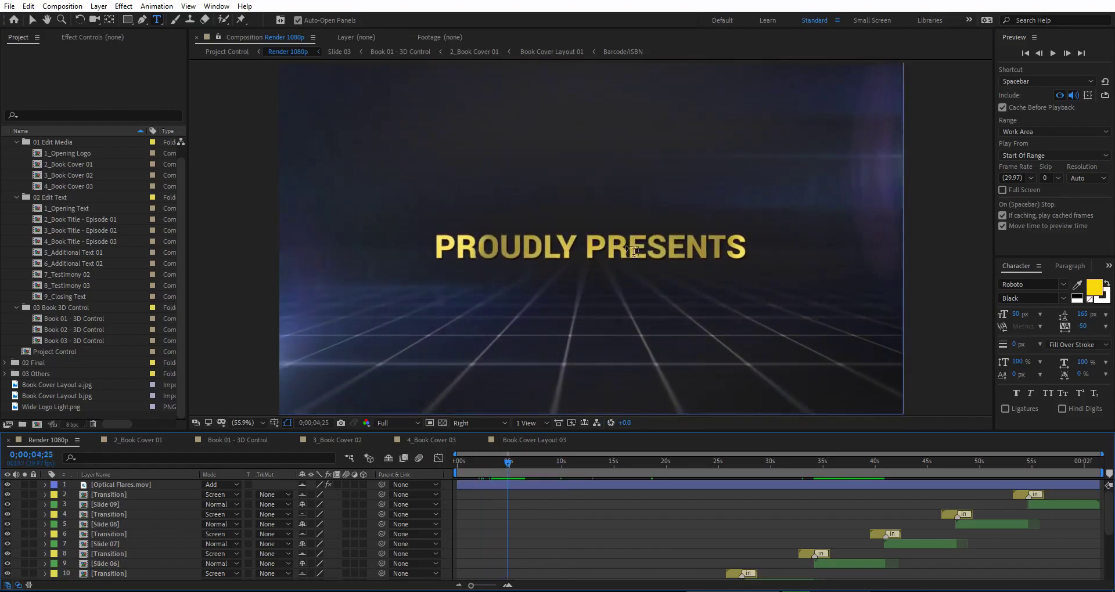
Retype the 1_Opening Text title as VIDEO TUTORIAL and return to Render 1080p
{"action": "left_click", "coordinate": [59, 209]}
{"action": "double_click", "coordinate": [78, 210]}
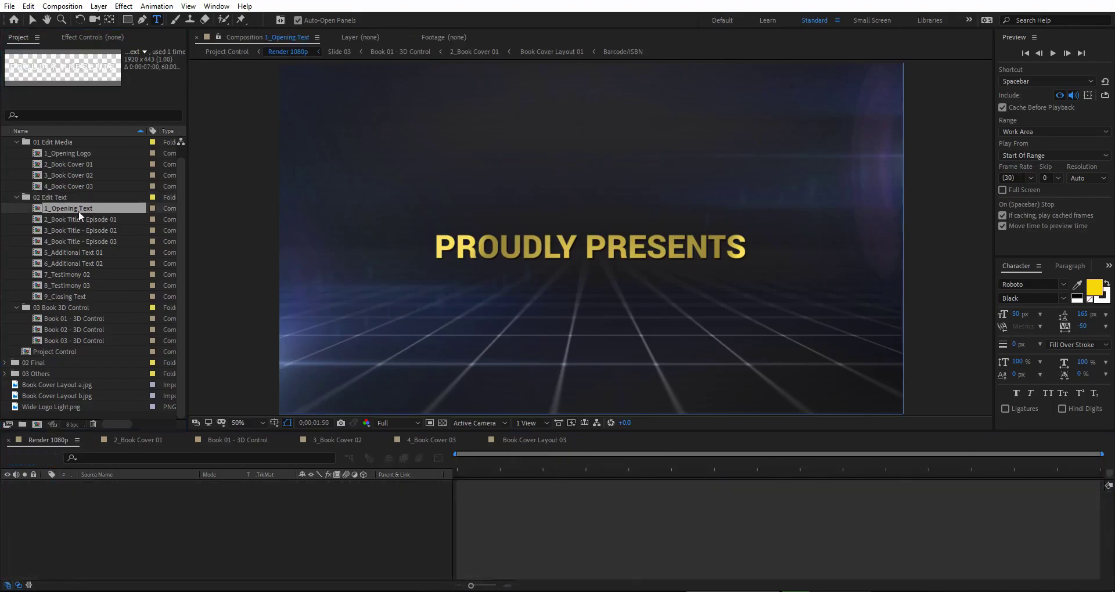
{"action": "left_click", "coordinate": [688, 485]}
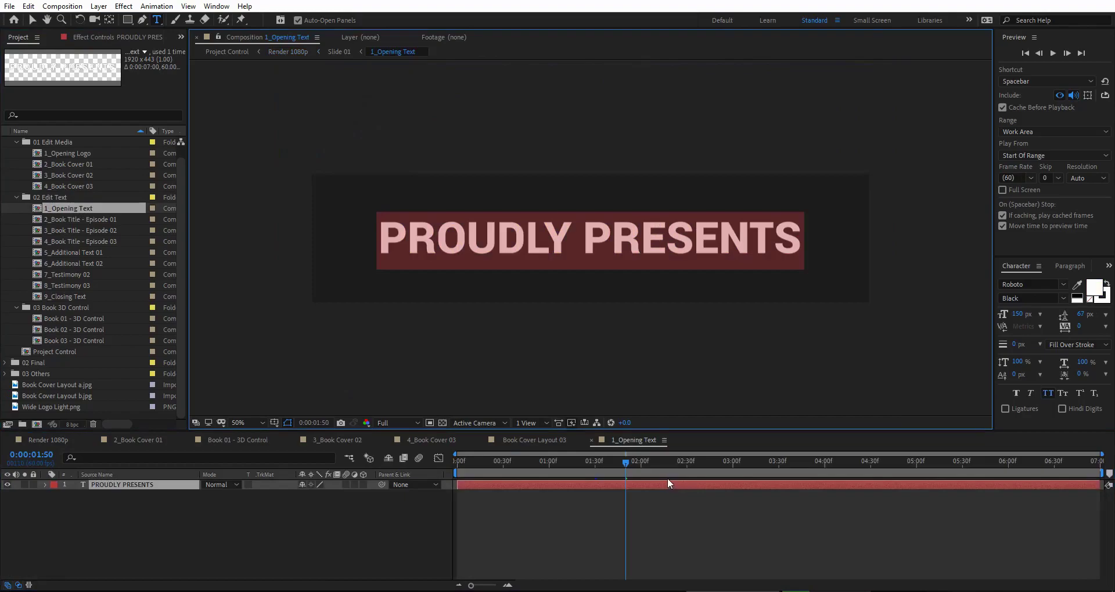
{"action": "type", "text": "VIDEO"}
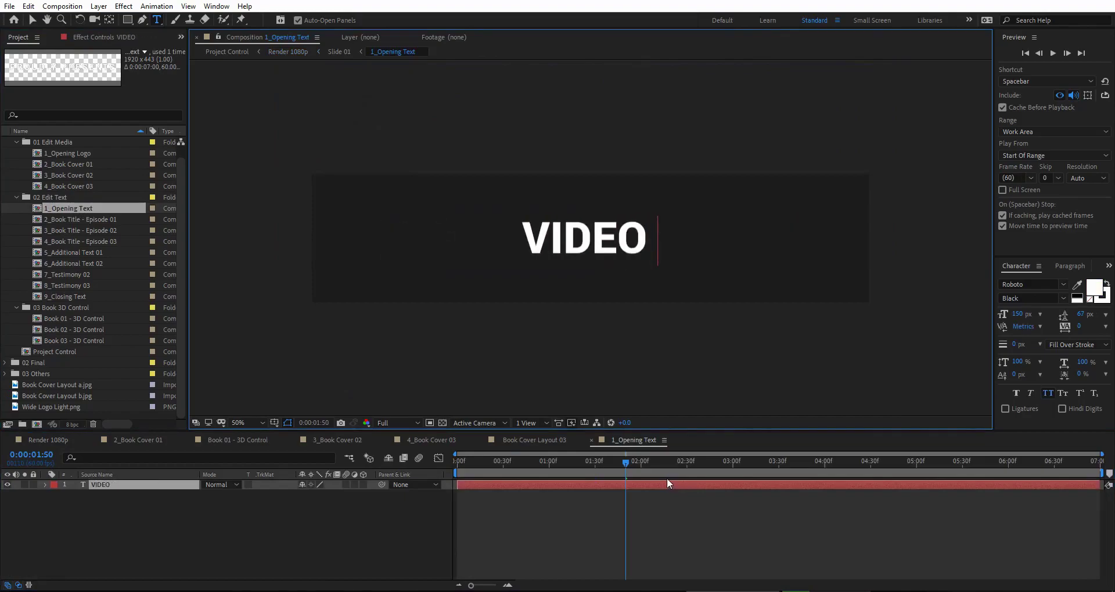
{"action": "type", "text": " TUTORIAL"}
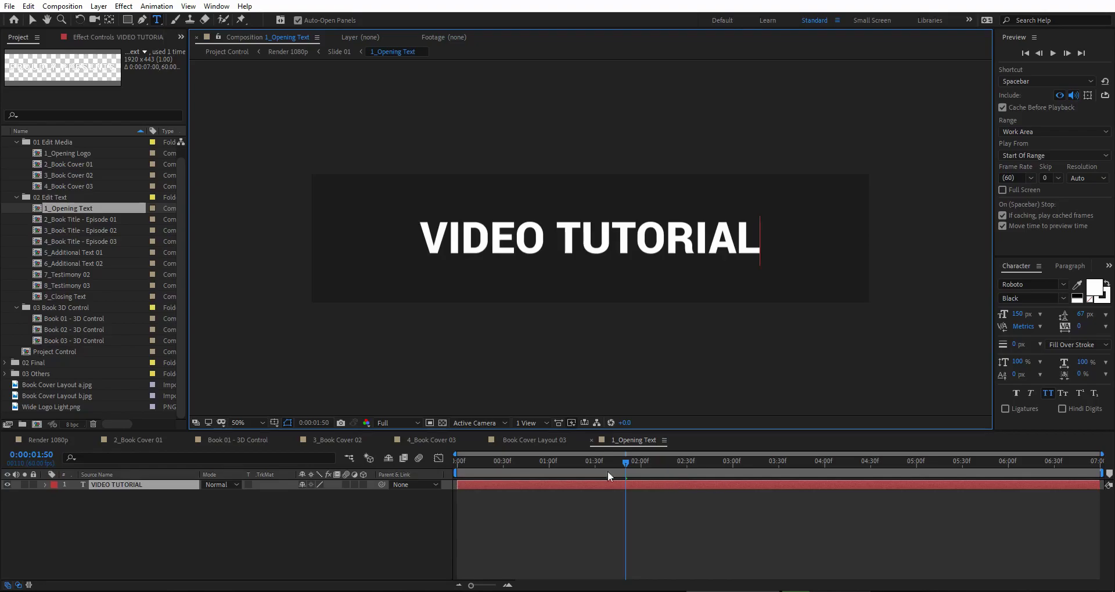
{"action": "left_click", "coordinate": [48, 440]}
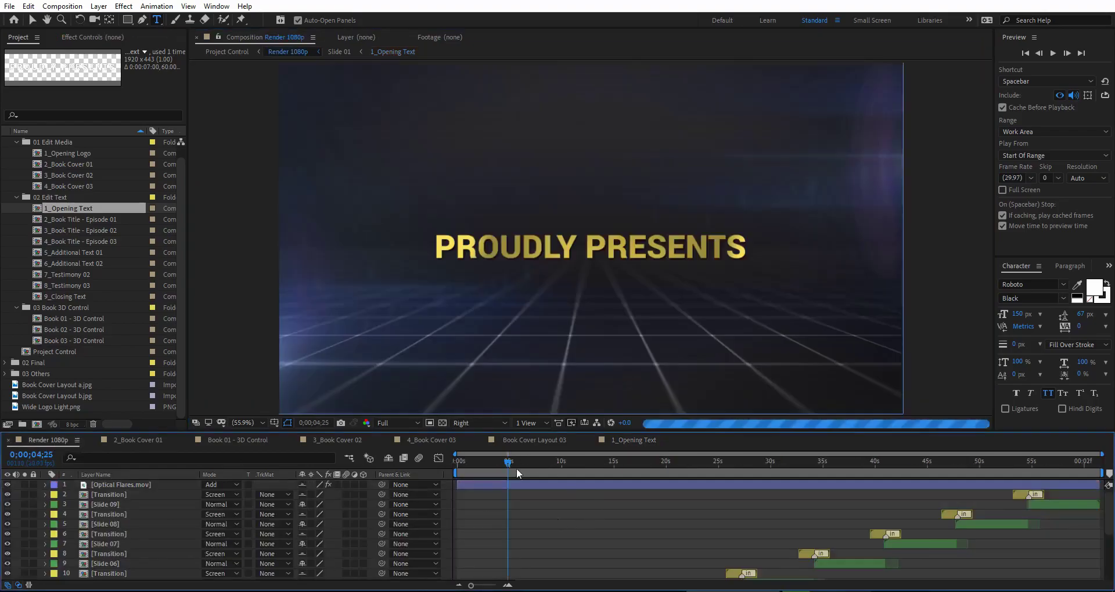
{"action": "left_click", "coordinate": [499, 463]}
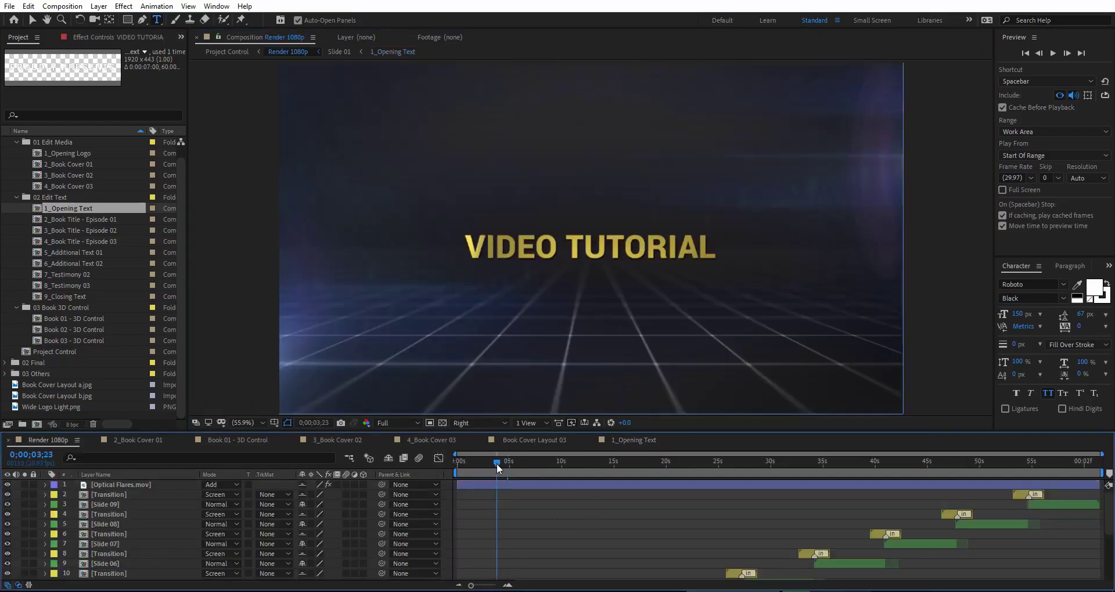
{"action": "left_click_drag", "start_coordinate": [499, 463], "coordinate": [503, 463]}
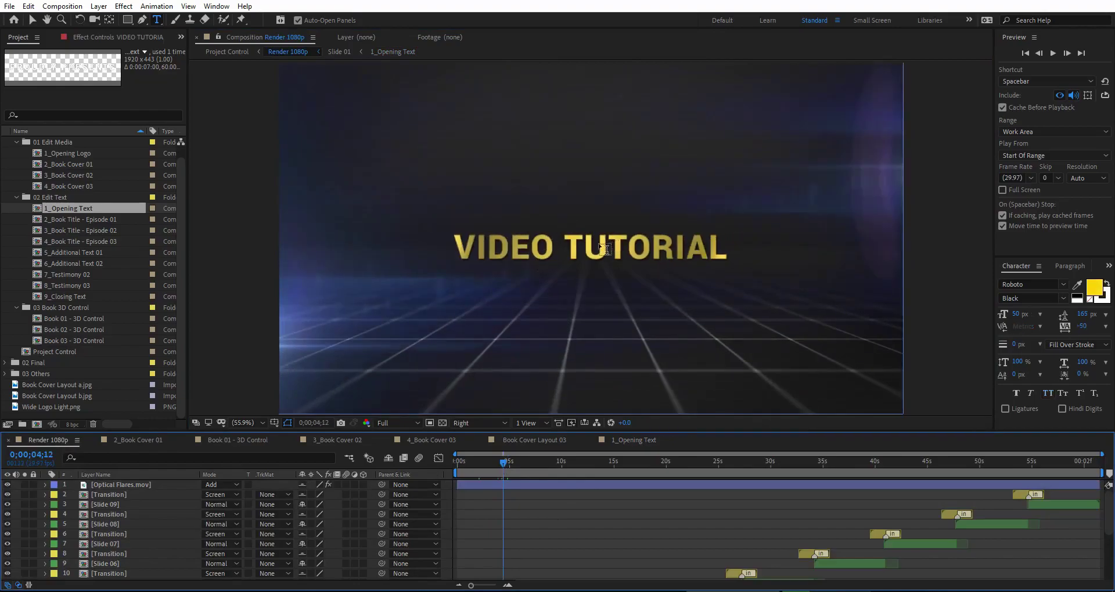
{"action": "right_click", "coordinate": [37, 441]}
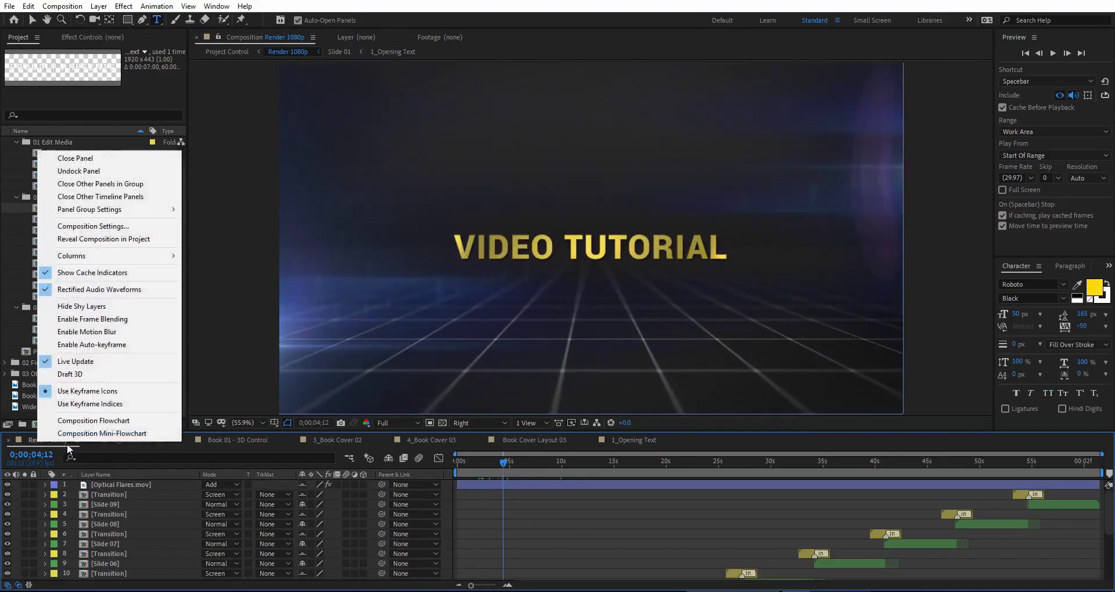
{"action": "left_click", "coordinate": [114, 196]}
{"action": "left_click_drag", "start_coordinate": [534, 462], "coordinate": [653, 468]}
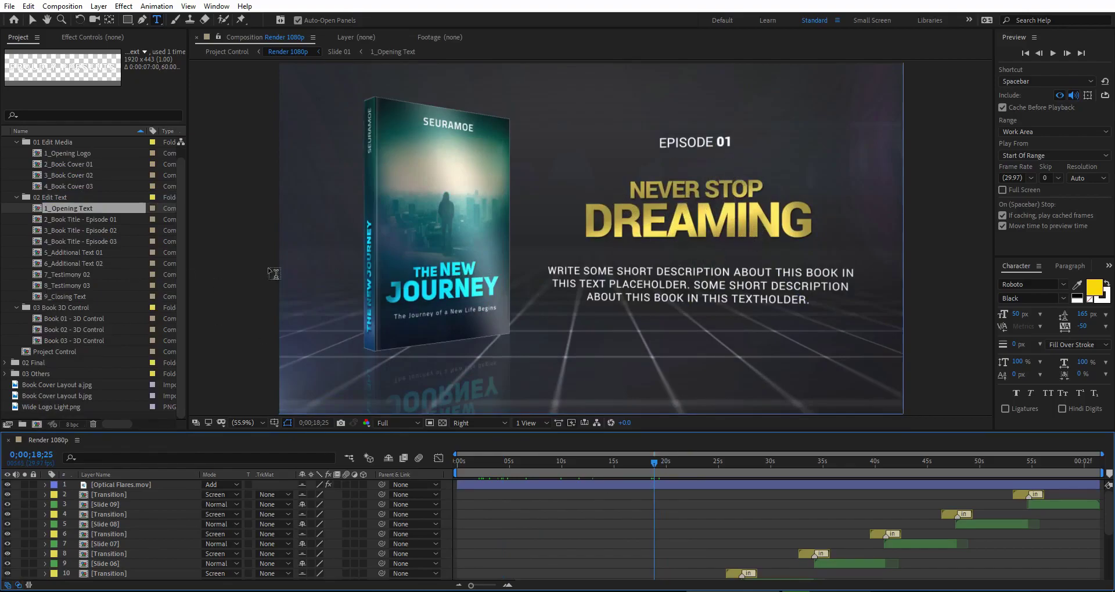
{"action": "left_click", "coordinate": [74, 220]}
{"action": "left_click", "coordinate": [88, 239], "text": "shift"}
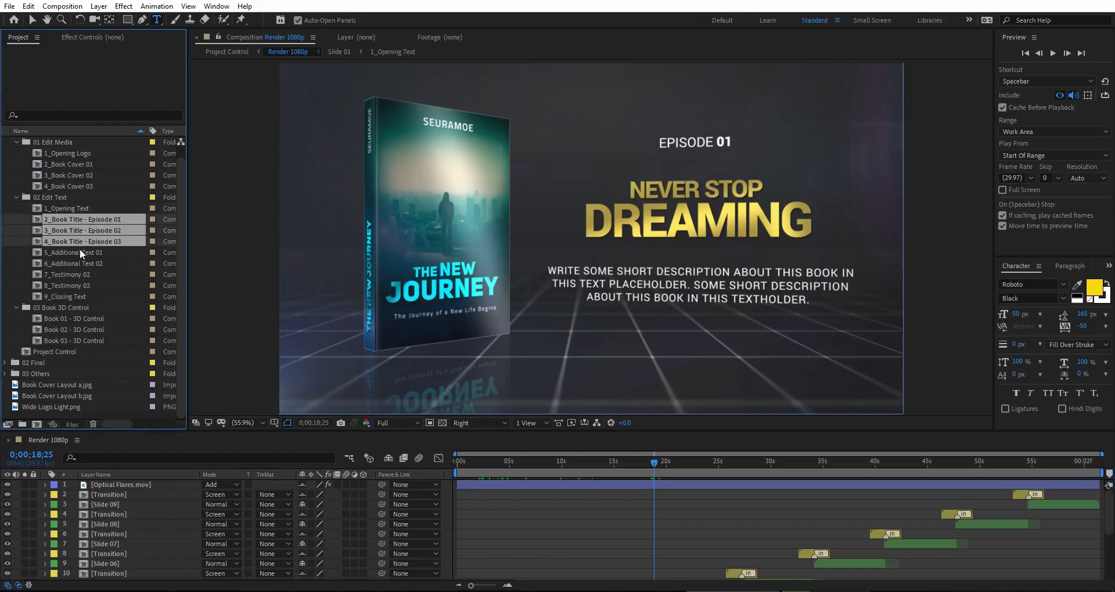
{"action": "left_click", "coordinate": [79, 249]}
{"action": "left_click", "coordinate": [75, 220]}
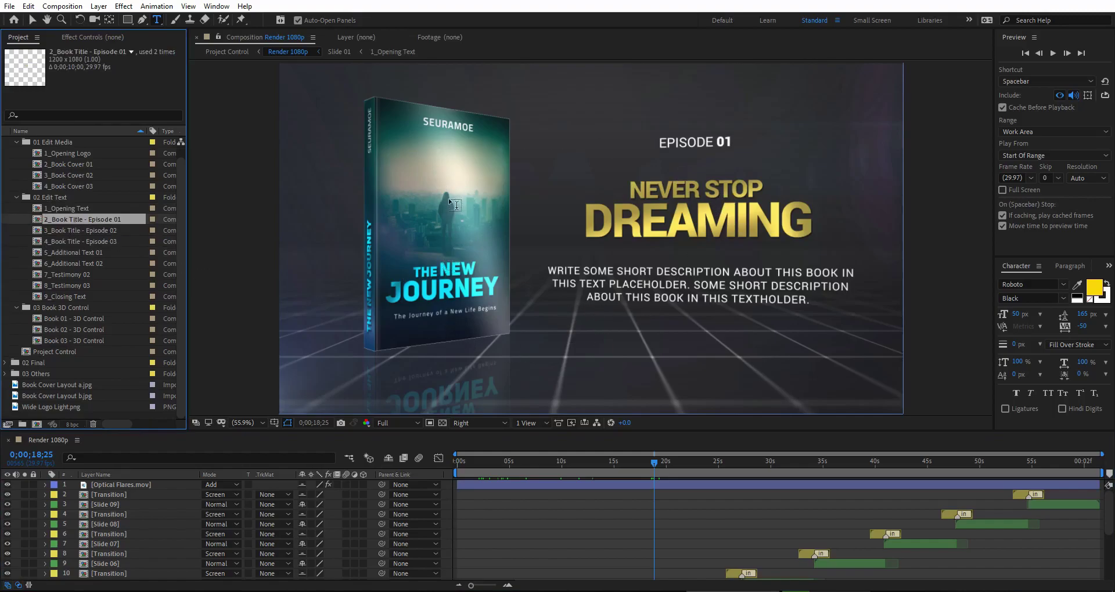
Rewrite the Episode 01 title as THE NEW JOURNEY, correcting typos, and go back to Render 1080p
{"action": "double_click", "coordinate": [100, 219]}
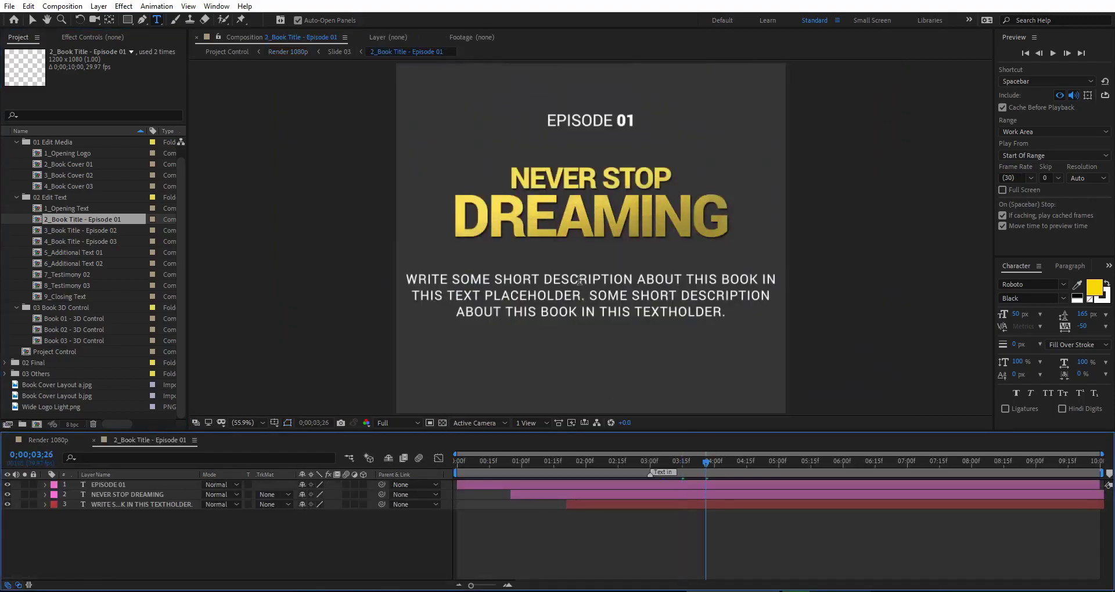
{"action": "left_click_drag", "start_coordinate": [512, 178], "coordinate": [671, 178]}
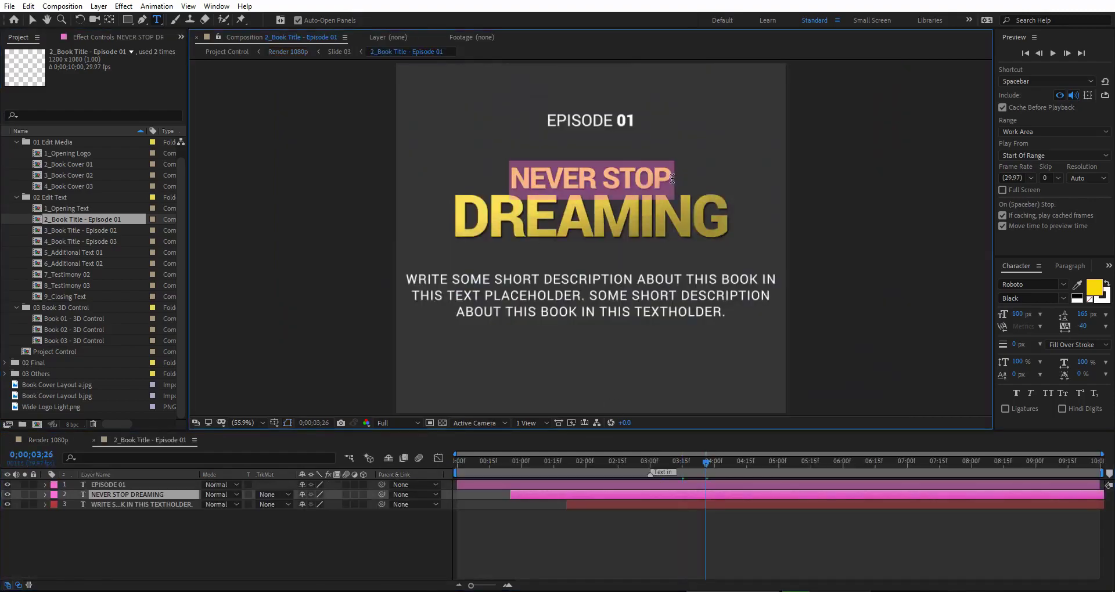
{"action": "type", "text": "THE NEW"}
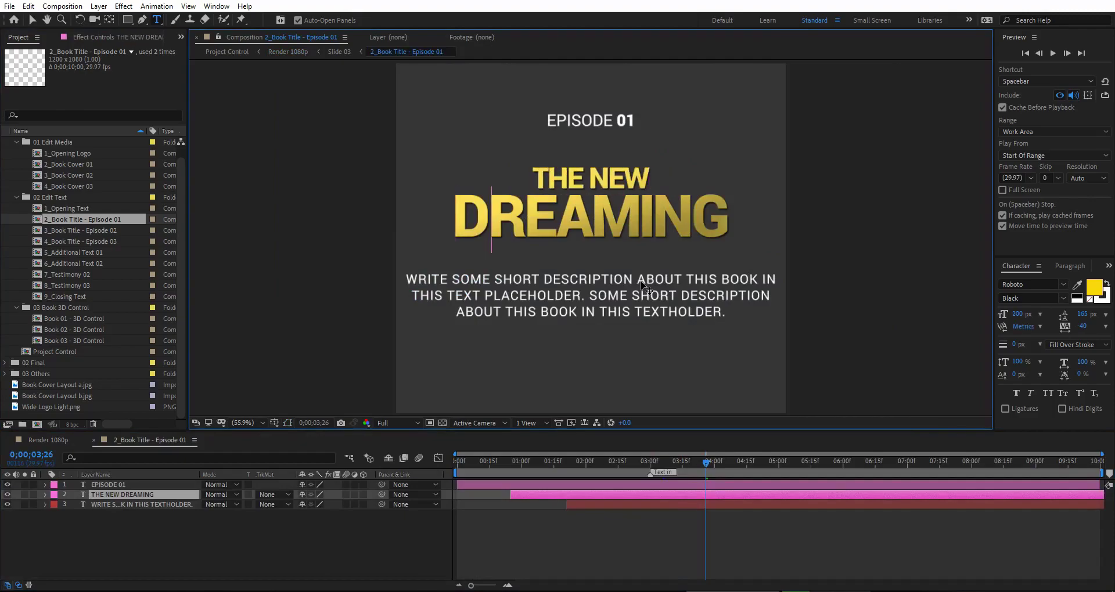
{"action": "key", "text": "shift+End"}
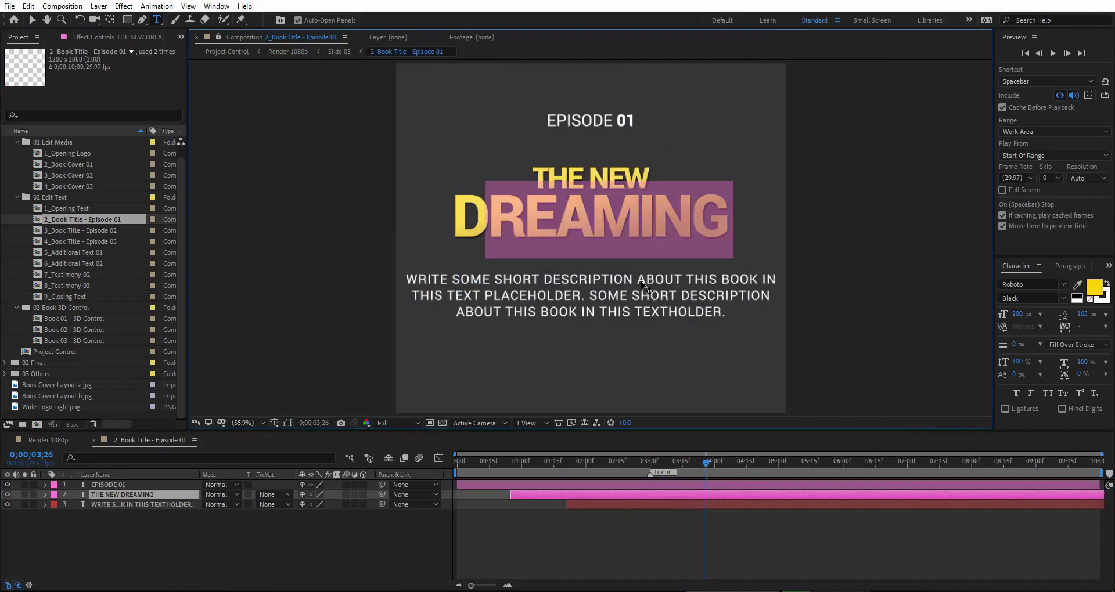
{"action": "type", "text": "JPURNEY"}
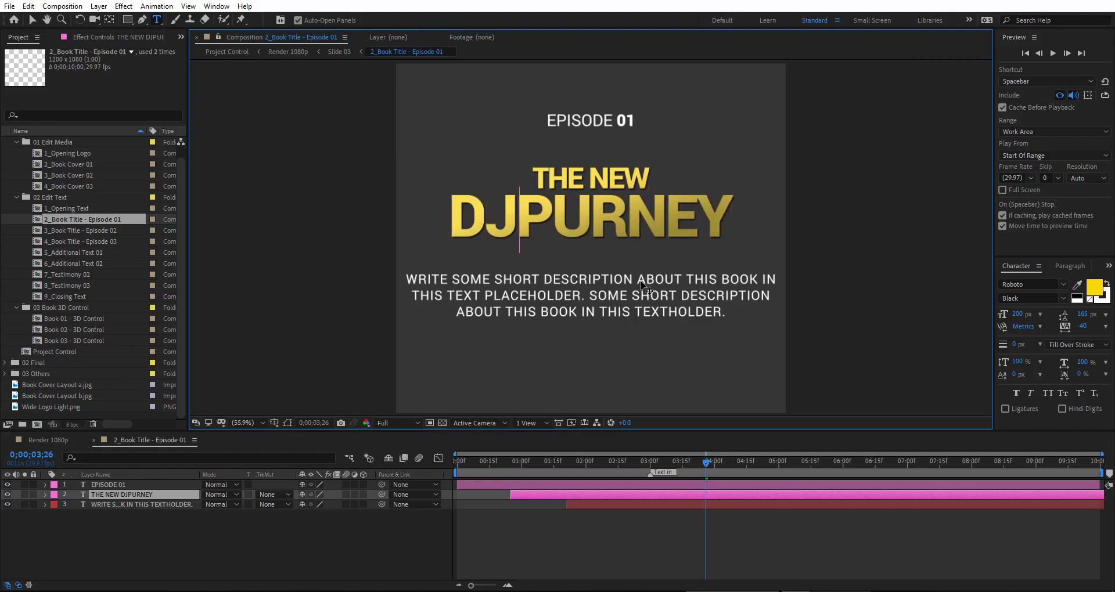
{"action": "key", "text": "BackSpace"}
{"action": "type", "text": "O"}
{"action": "key", "text": "Left"}
{"action": "key", "text": "Left"}
{"action": "key", "text": "BackSpace"}
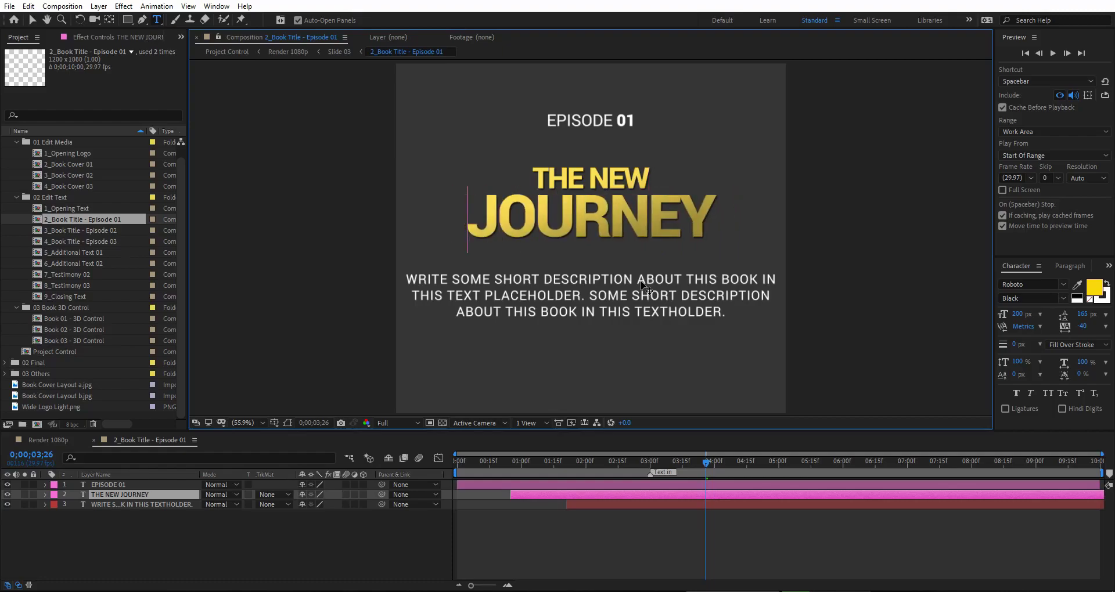
{"action": "left_click", "coordinate": [48, 440]}
{"action": "key", "text": "Caps_Lock"}
{"action": "left_click", "coordinate": [643, 462]}
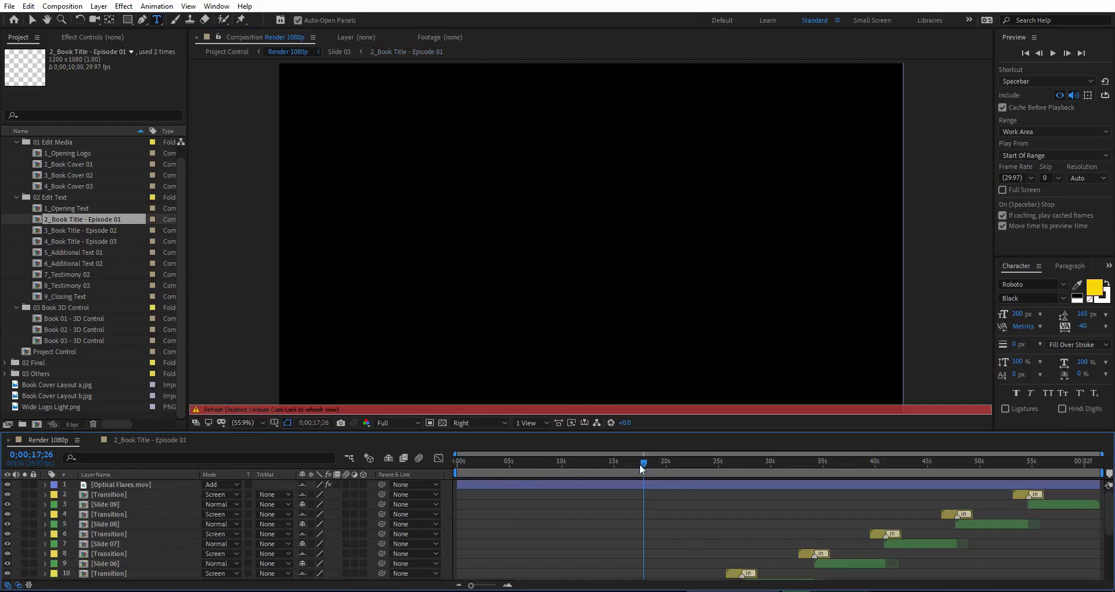
Turn Caps Lock off so the viewer refreshes and shows THE NEW JOURNEY title
{"action": "key", "text": "Caps_Lock"}
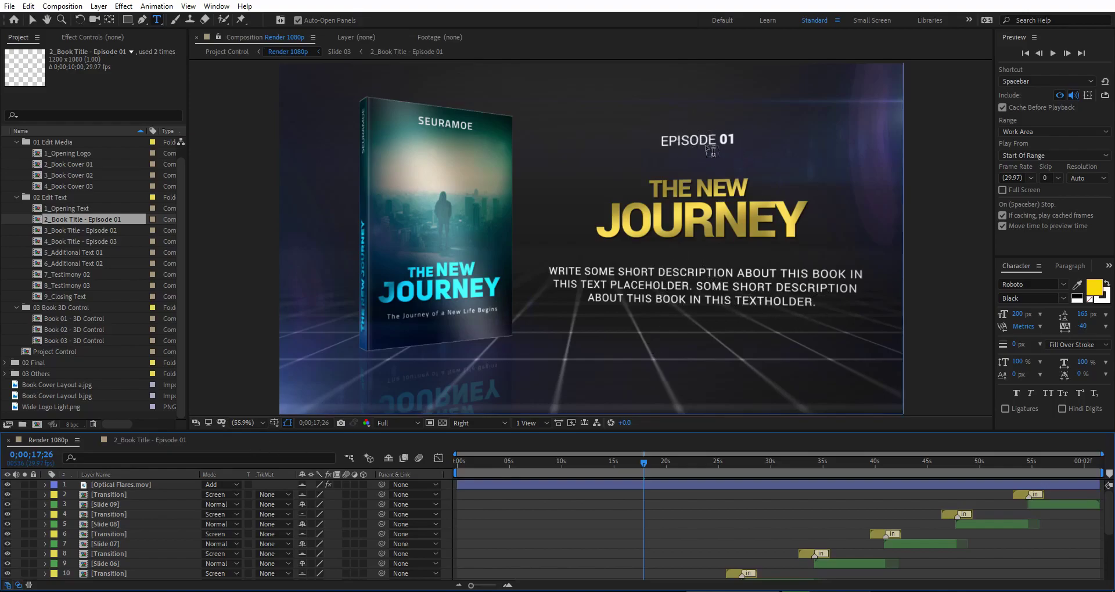
{"action": "left_click", "coordinate": [150, 440]}
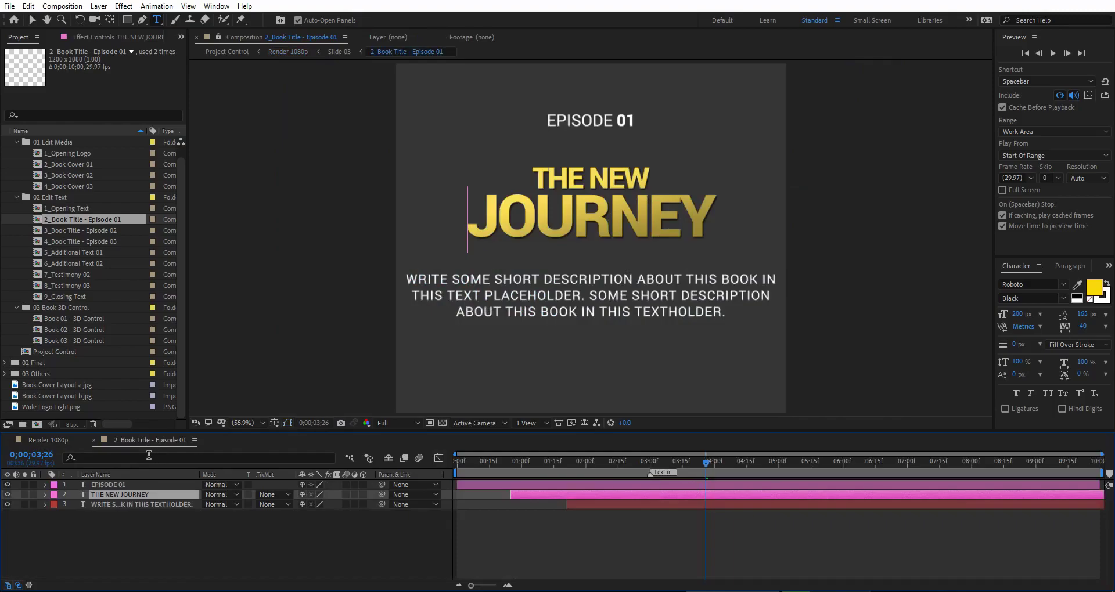
{"action": "left_click", "coordinate": [93, 440]}
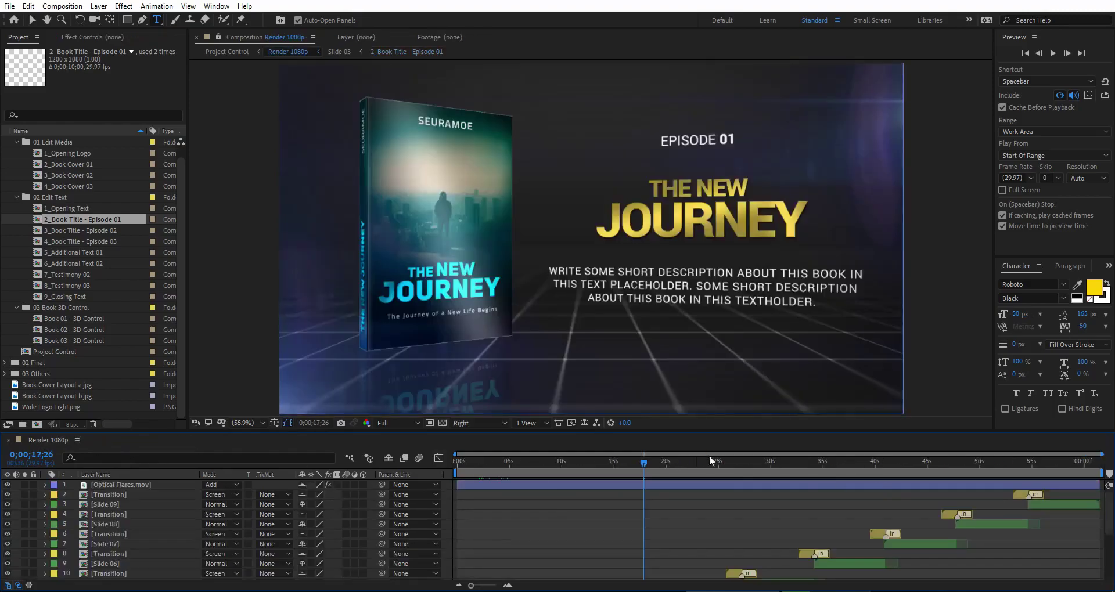
Scrub the preview ahead to the first testimonial slide and select 7_Testimony 01
{"action": "left_click_drag", "start_coordinate": [708, 458], "coordinate": [856, 468]}
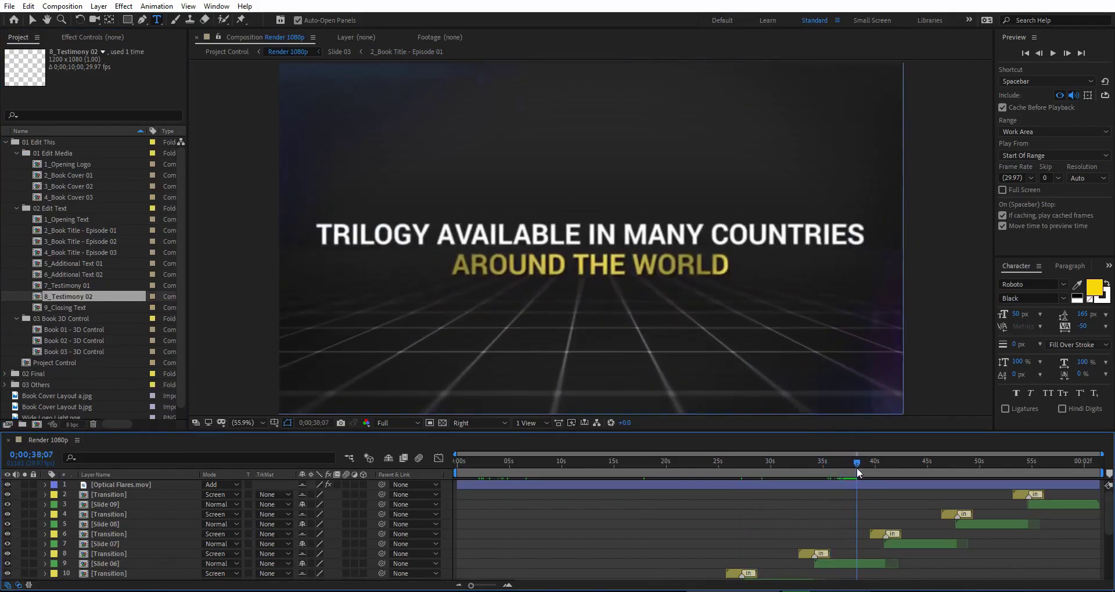
{"action": "left_click", "coordinate": [101, 273], "text": "shift"}
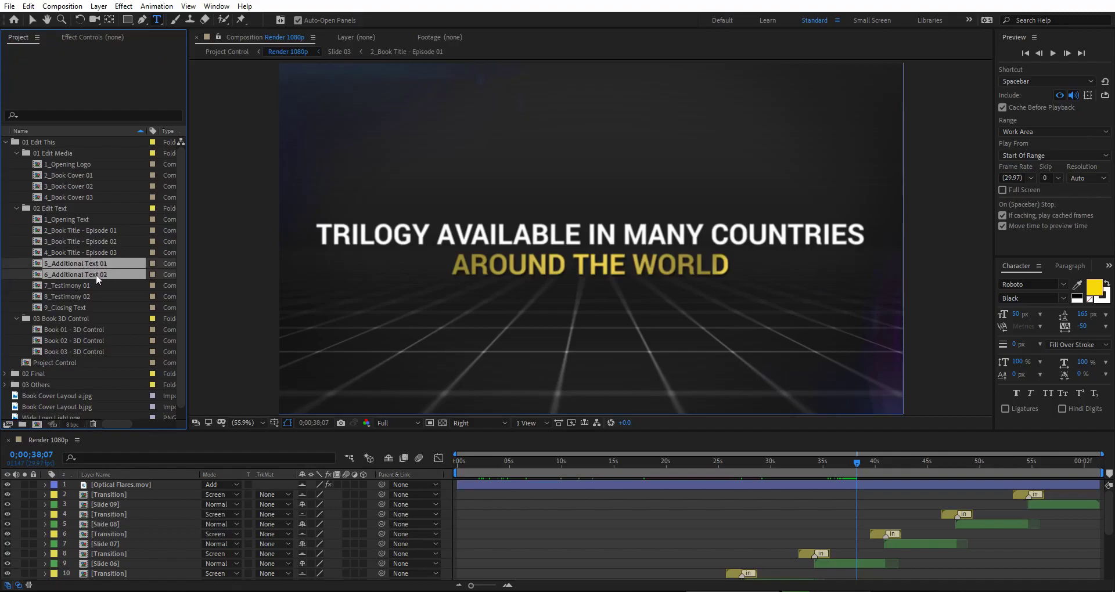
{"action": "left_click_drag", "start_coordinate": [912, 465], "coordinate": [923, 465]}
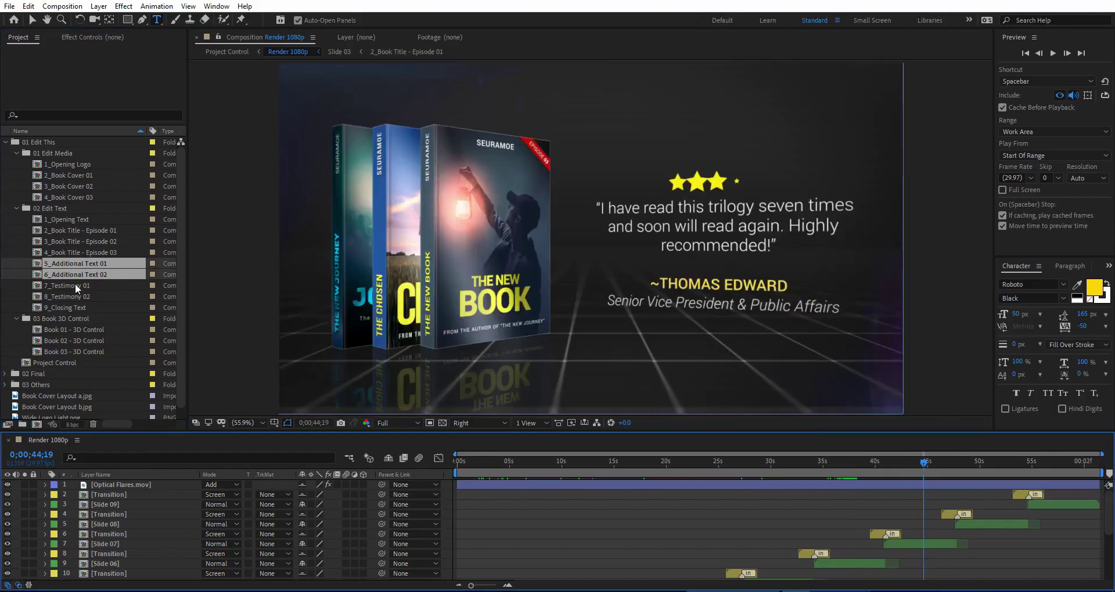
{"action": "left_click", "coordinate": [985, 459]}
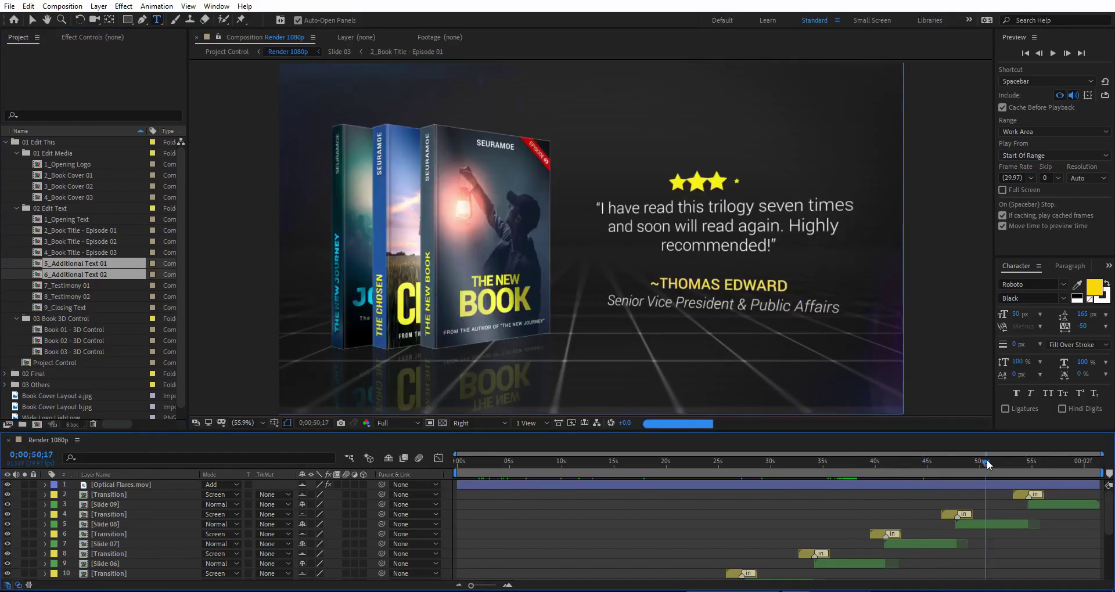
{"action": "left_click", "coordinate": [916, 463]}
{"action": "left_click", "coordinate": [87, 285]}
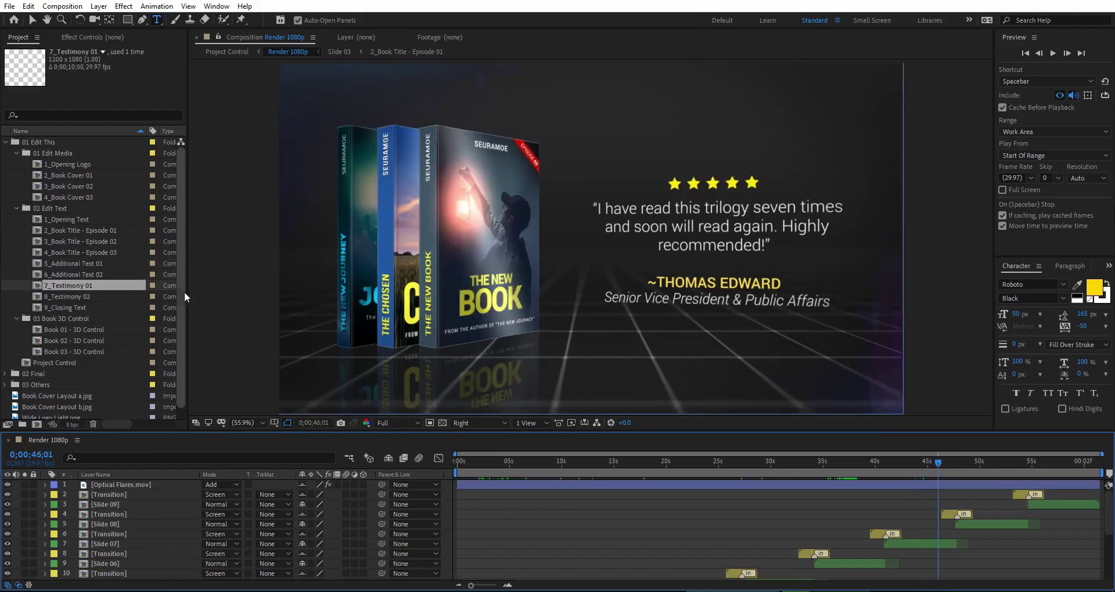
Replace the whole 7_Testimony 01 quote with the test text 'xcv xfxcvcf cfb vcxb'
{"action": "double_click", "coordinate": [85, 284]}
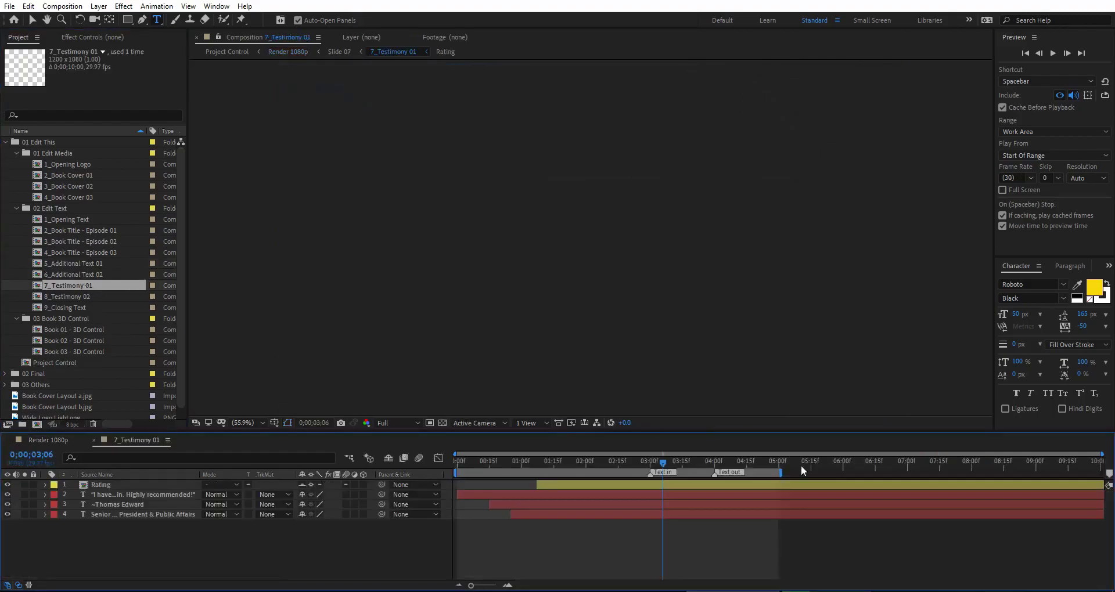
{"action": "double_click", "coordinate": [528, 220]}
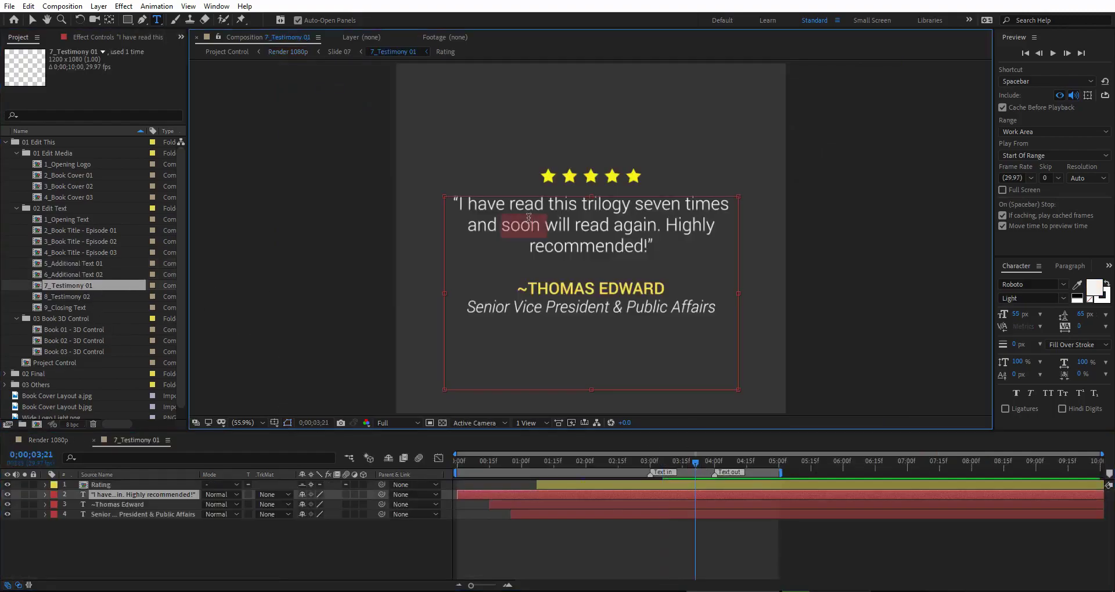
{"action": "left_click", "coordinate": [650, 249]}
{"action": "key", "text": "shift+Home"}
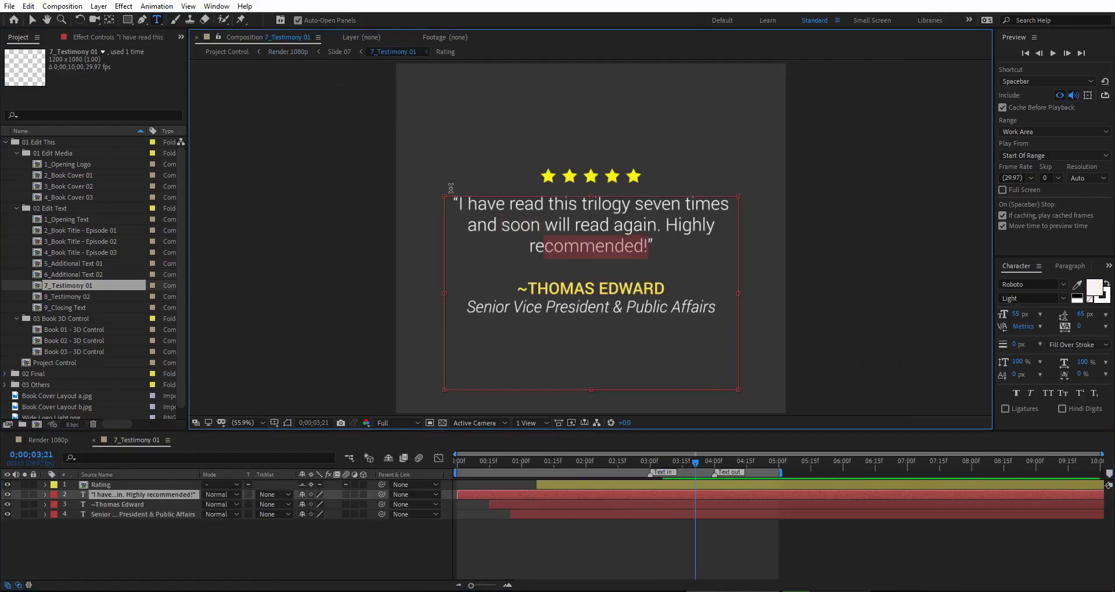
{"action": "key", "text": "shift+Up"}
{"action": "key", "text": "shift+Up"}
{"action": "type", "text": "xcv xfxcvcf cfb vcxbxcb”"}
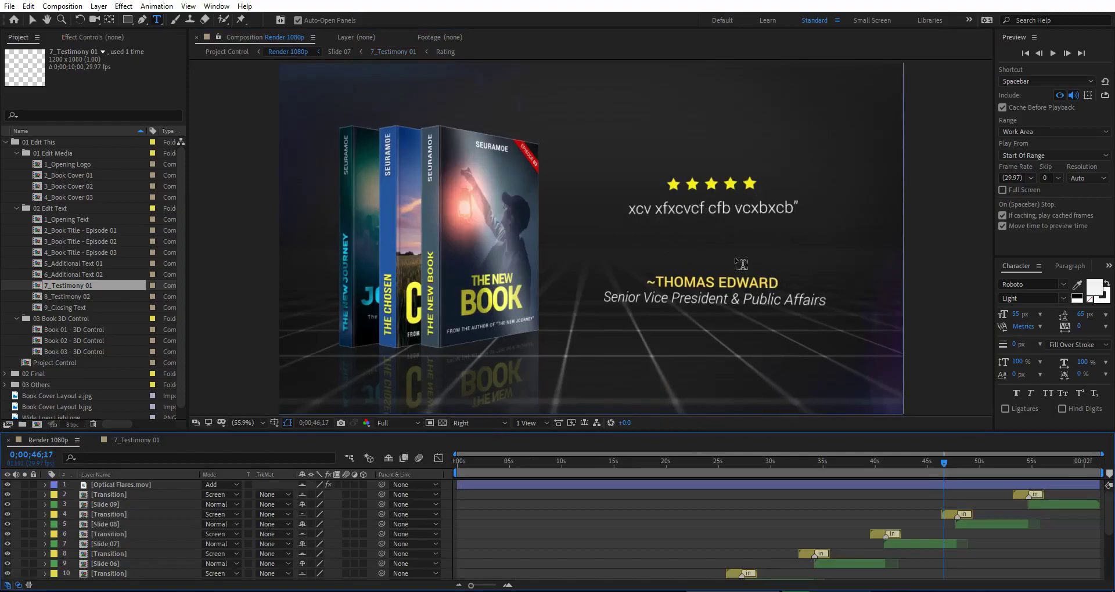
Undo the test quote edit and preview through the testimonial and closing slides
{"action": "key", "text": "ctrl+z"}
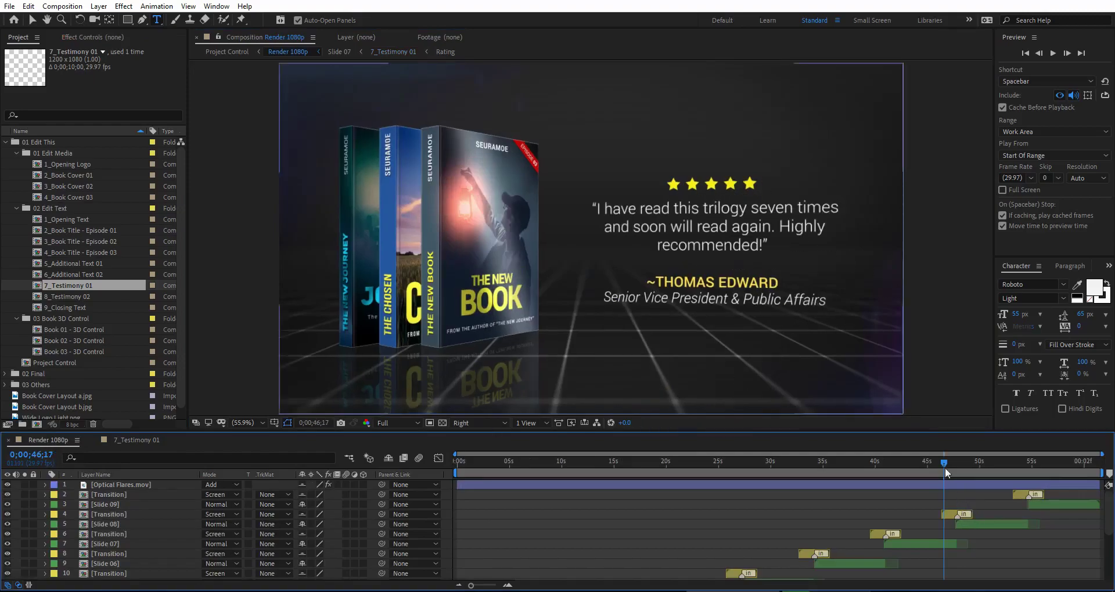
{"action": "left_click", "coordinate": [983, 462]}
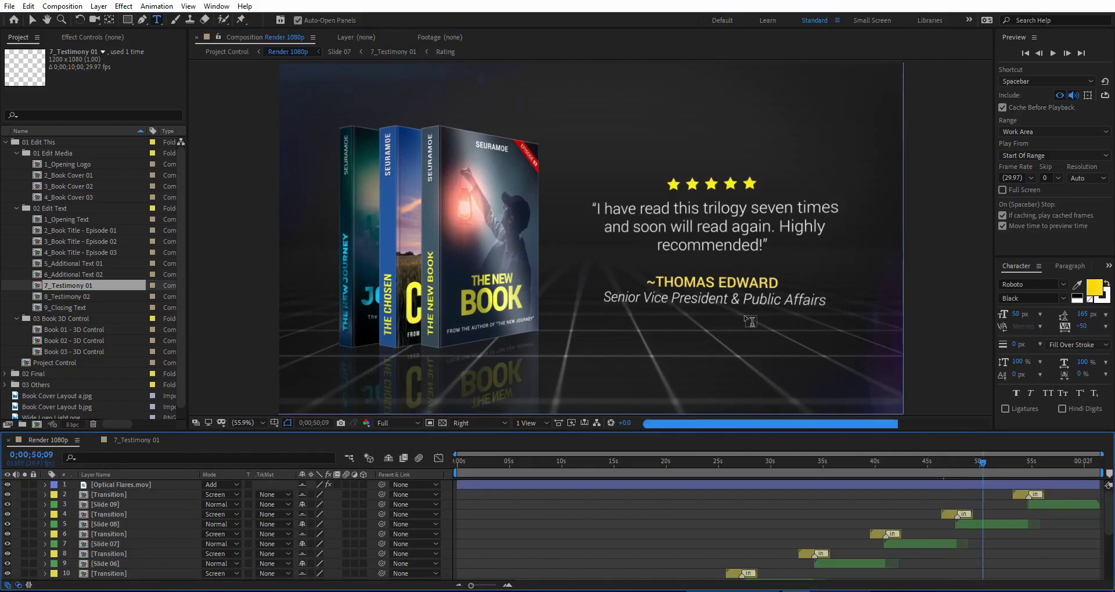
{"action": "left_click", "coordinate": [1077, 463]}
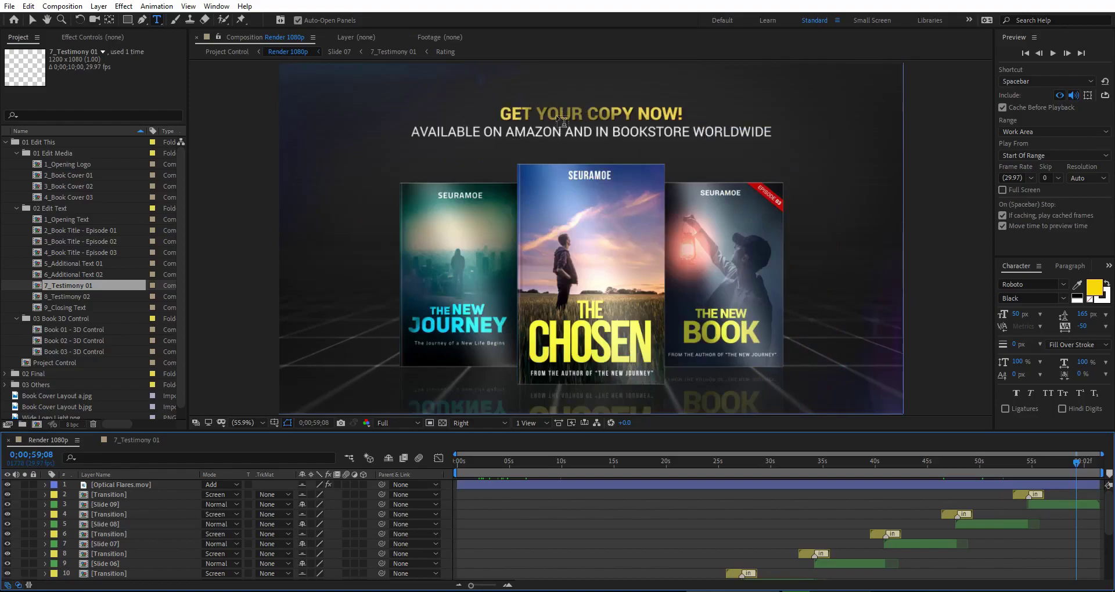
{"action": "left_click", "coordinate": [991, 464]}
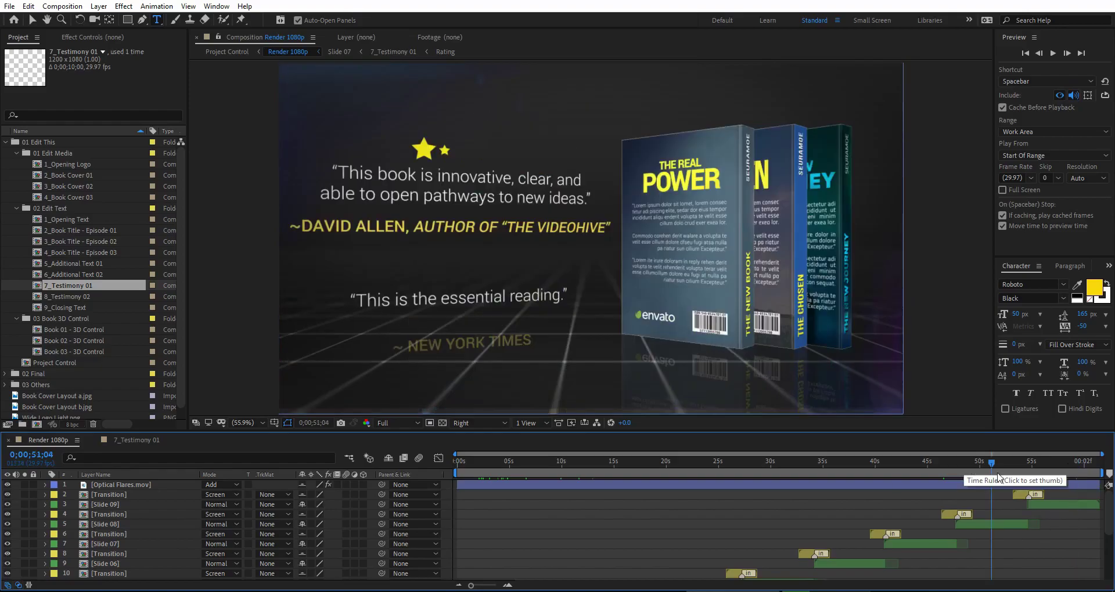
{"action": "left_click_drag", "start_coordinate": [999, 465], "coordinate": [1070, 478]}
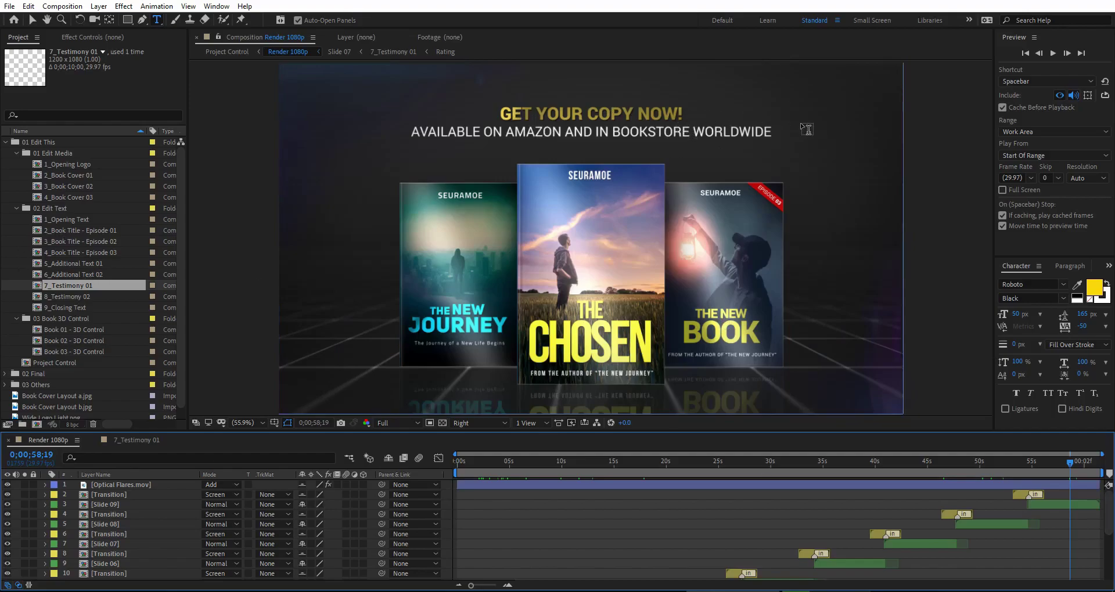
Return to the opening VIDEO TUTORIAL title and select the Project Control composition
{"action": "left_click", "coordinate": [67, 309]}
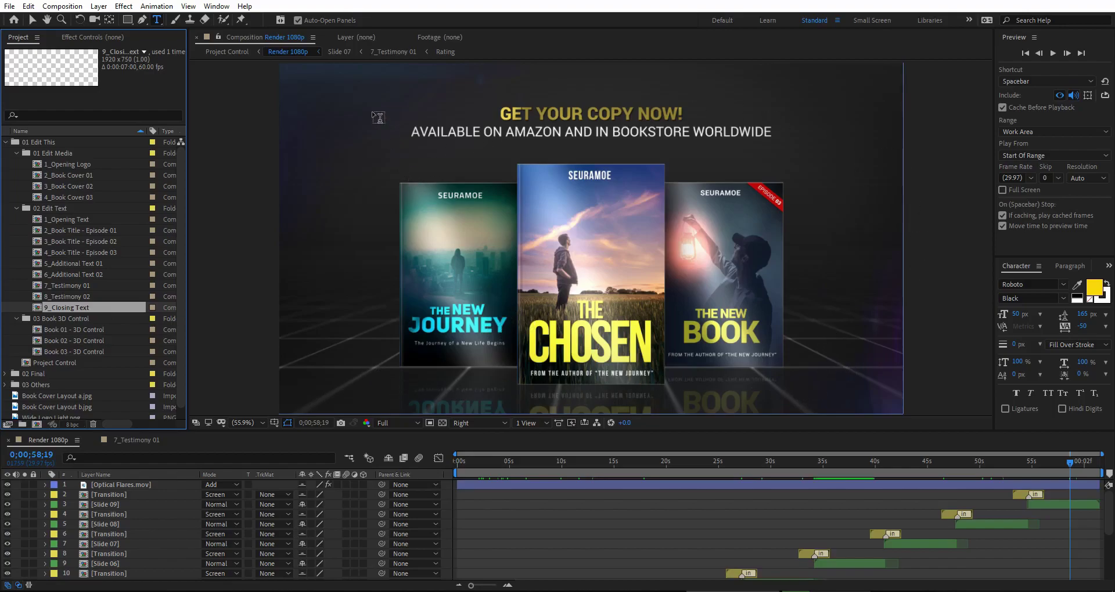
{"action": "left_click", "coordinate": [498, 460]}
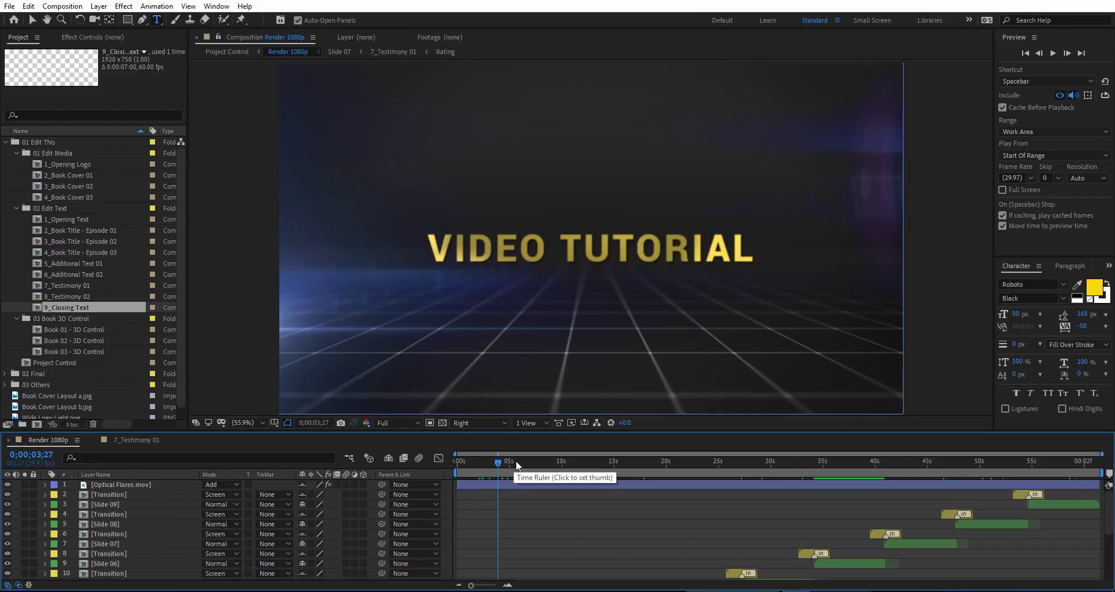
{"action": "left_click", "coordinate": [51, 363]}
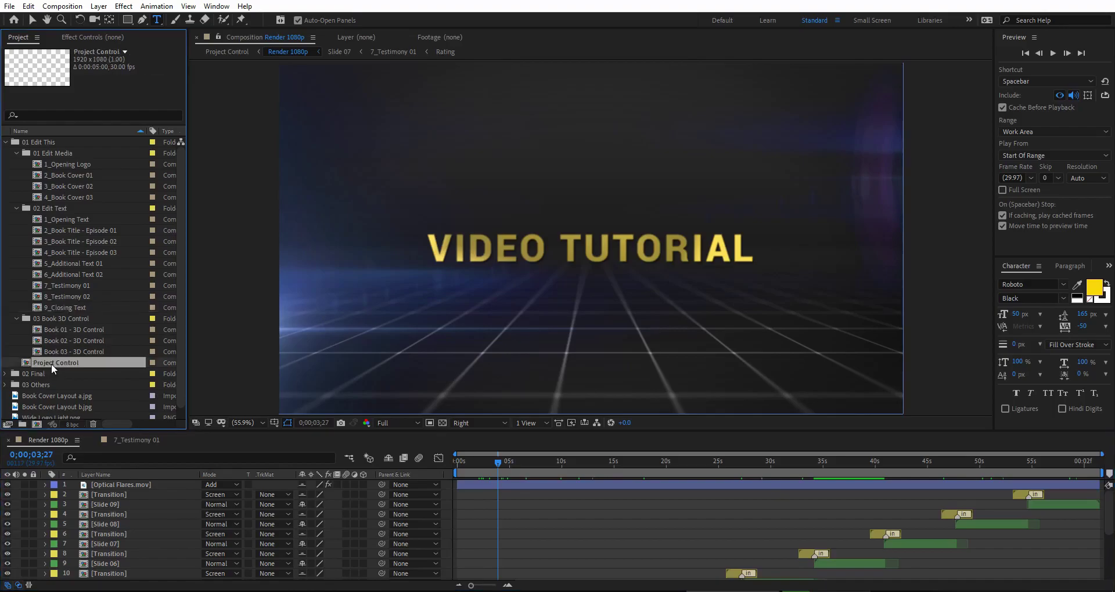
Open Project Control's effect settings and set Text Color 01 to light blue 57BAFF
{"action": "double_click", "coordinate": [51, 364]}
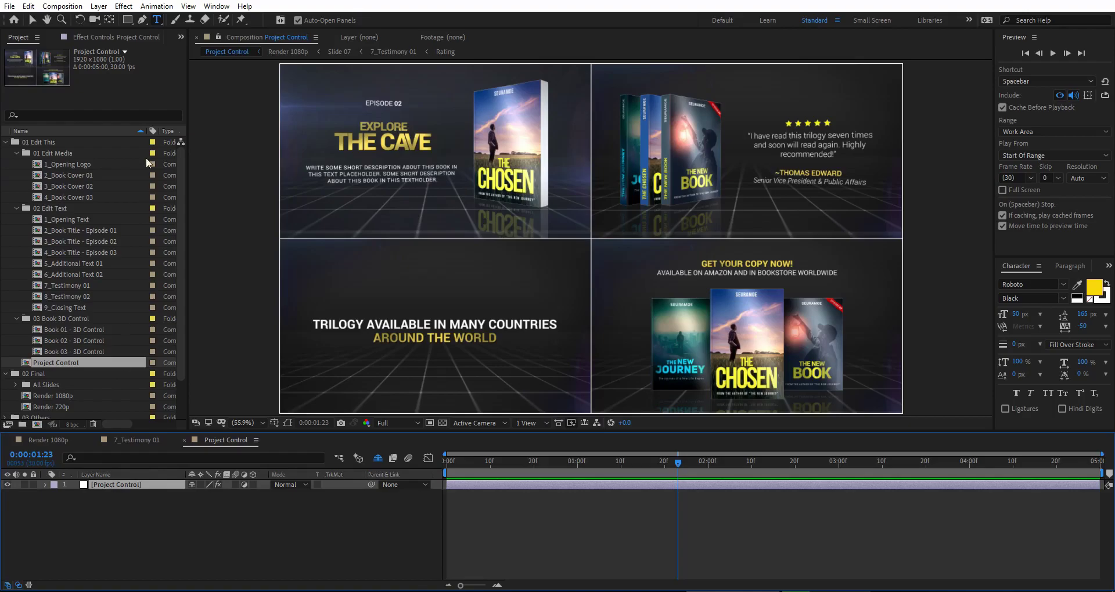
{"action": "left_click", "coordinate": [102, 37]}
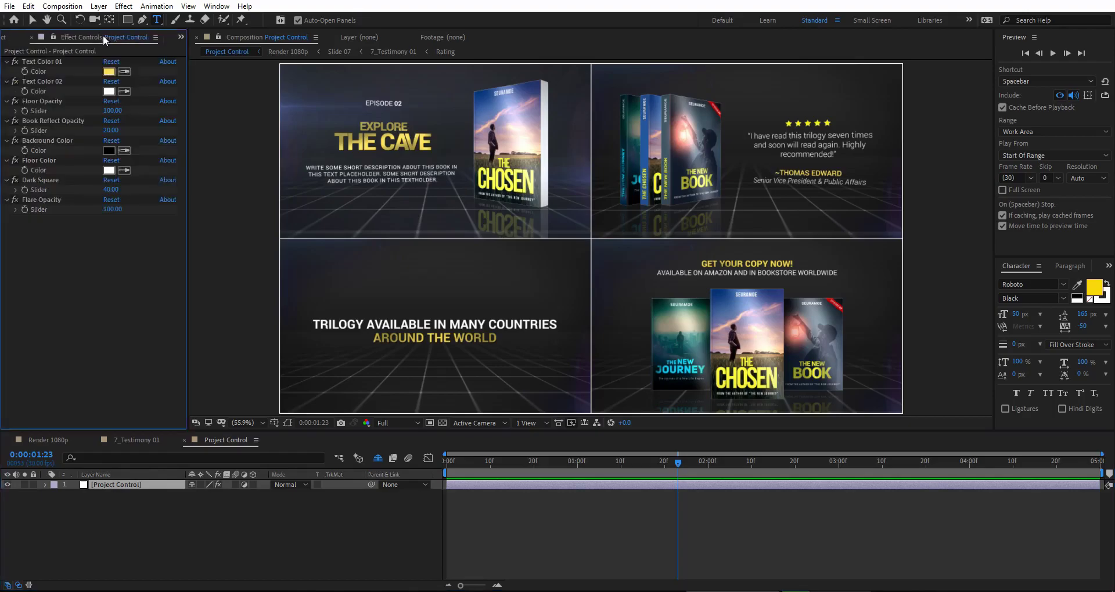
{"action": "left_click", "coordinate": [47, 59]}
{"action": "left_click", "coordinate": [57, 200], "text": "shift"}
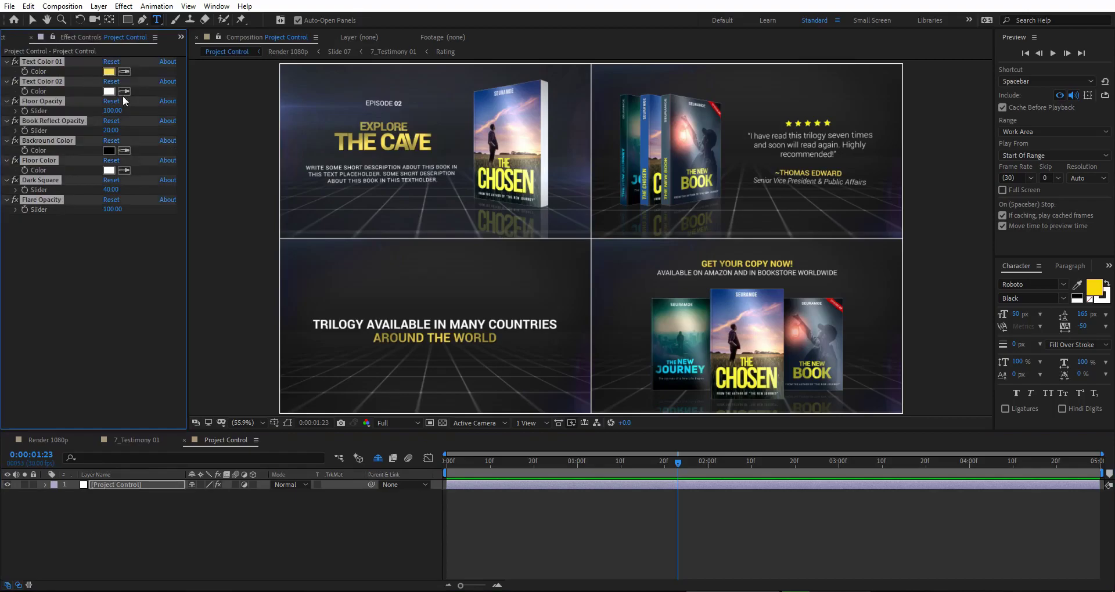
{"action": "left_click", "coordinate": [99, 284]}
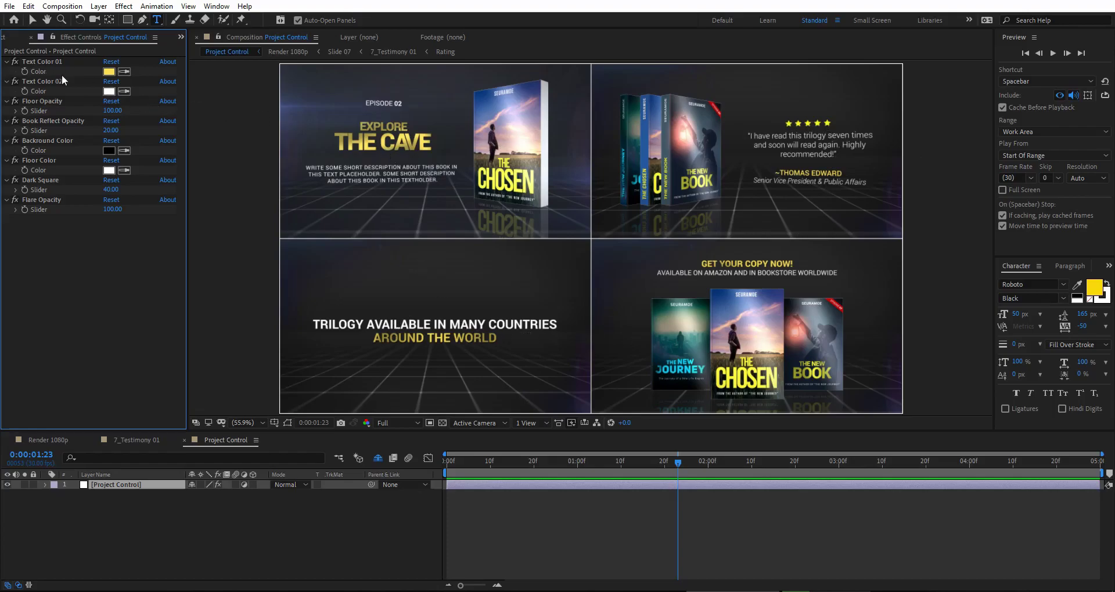
{"action": "left_click", "coordinate": [110, 72]}
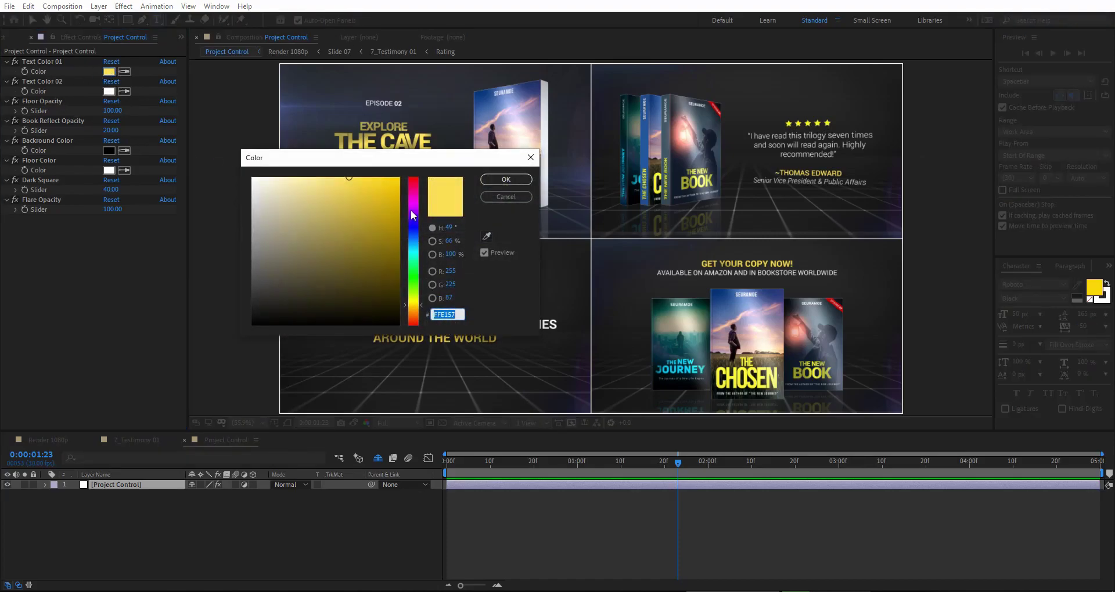
{"action": "left_click", "coordinate": [413, 243]}
{"action": "left_click", "coordinate": [528, 181]}
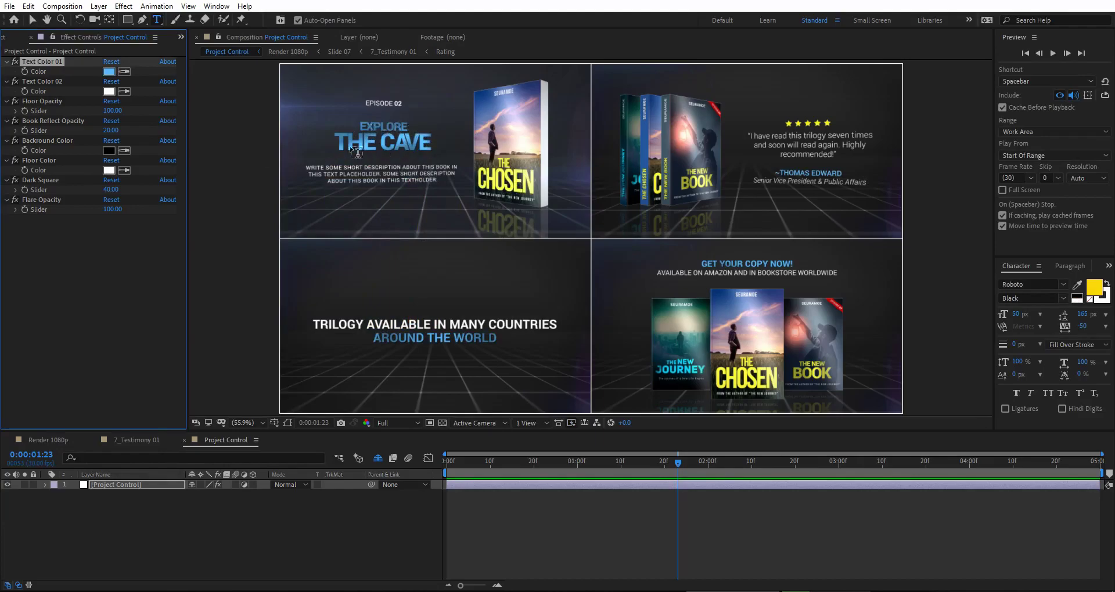
Set Text Color 02 to bright yellow FFF600
{"action": "left_click", "coordinate": [39, 83]}
{"action": "left_click", "coordinate": [109, 91]}
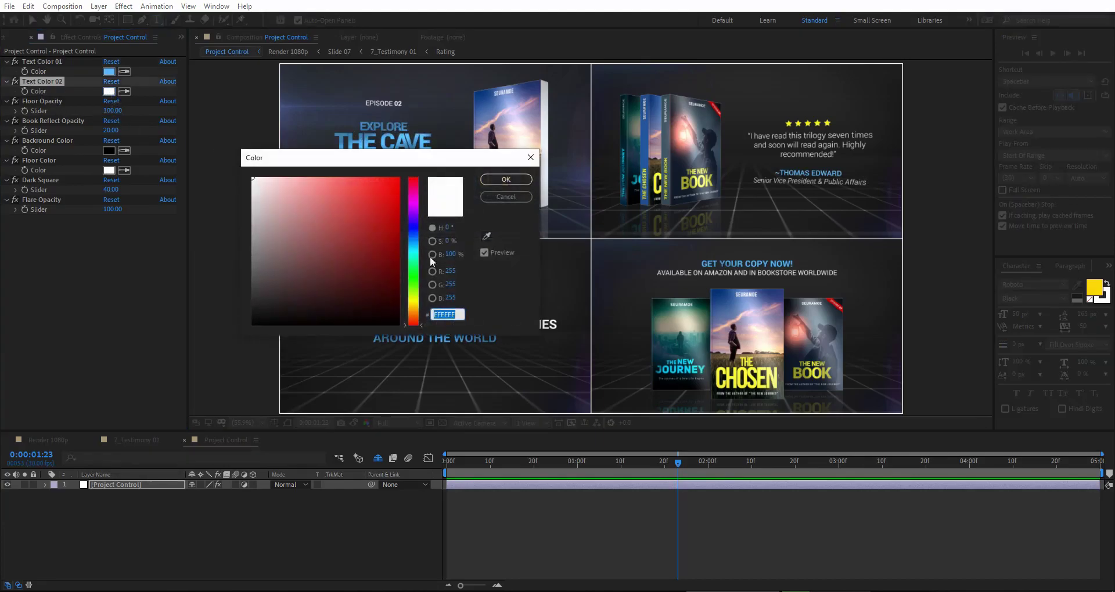
{"action": "left_click_drag", "start_coordinate": [418, 312], "coordinate": [418, 301]}
{"action": "left_click", "coordinate": [398, 178]}
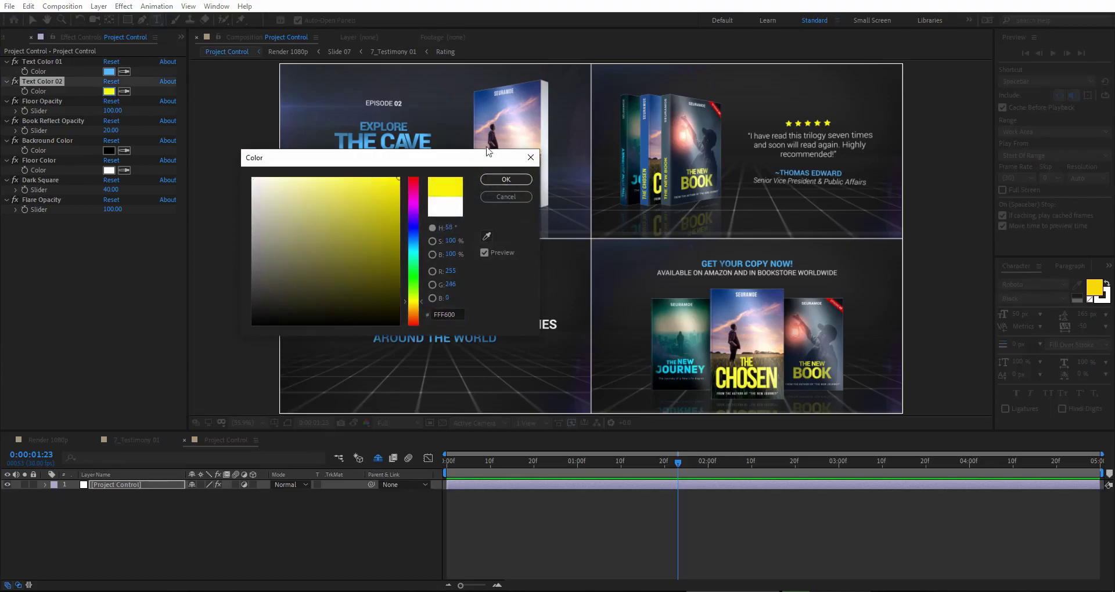
{"action": "left_click", "coordinate": [506, 180]}
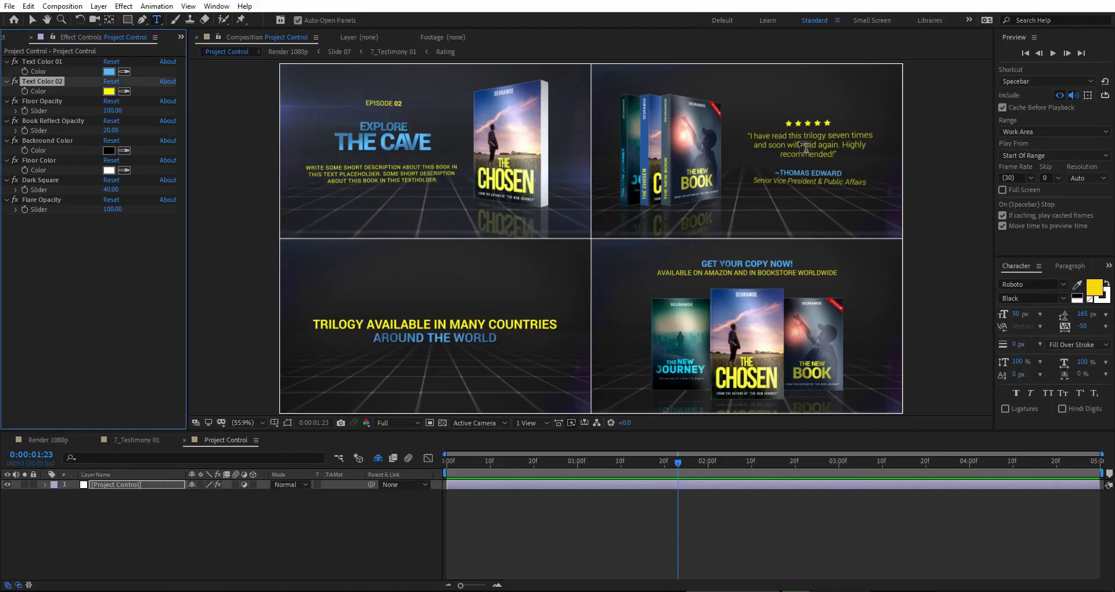
{"action": "left_click", "coordinate": [51, 102]}
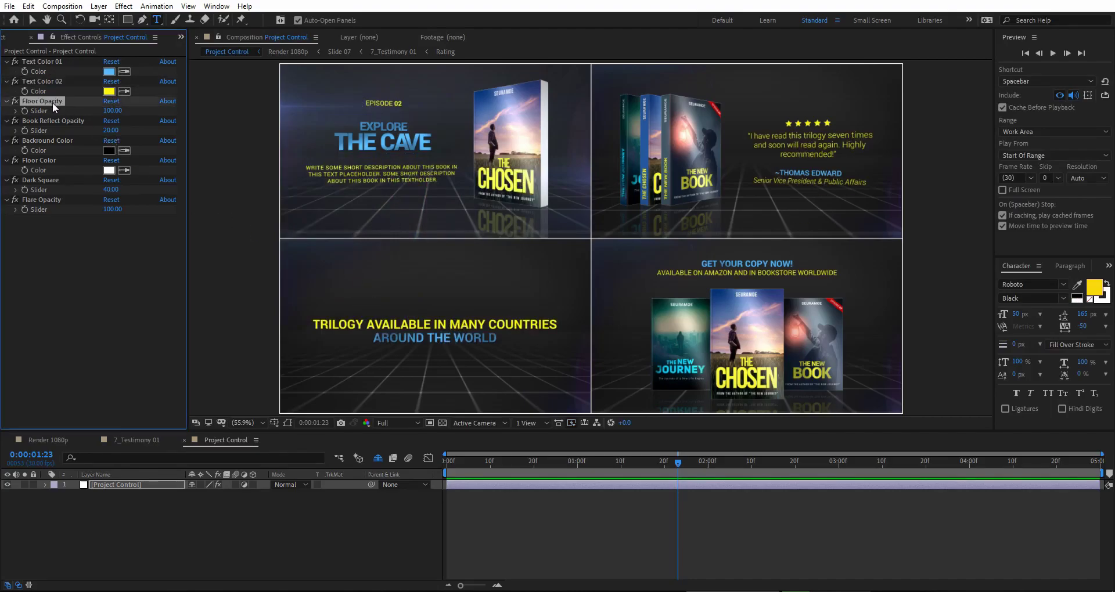
Try Floor Opacity at 0 and 50, then scrub it up to 860
{"action": "left_click", "coordinate": [112, 110]}
{"action": "type", "text": "0"}
{"action": "key", "text": "Return"}
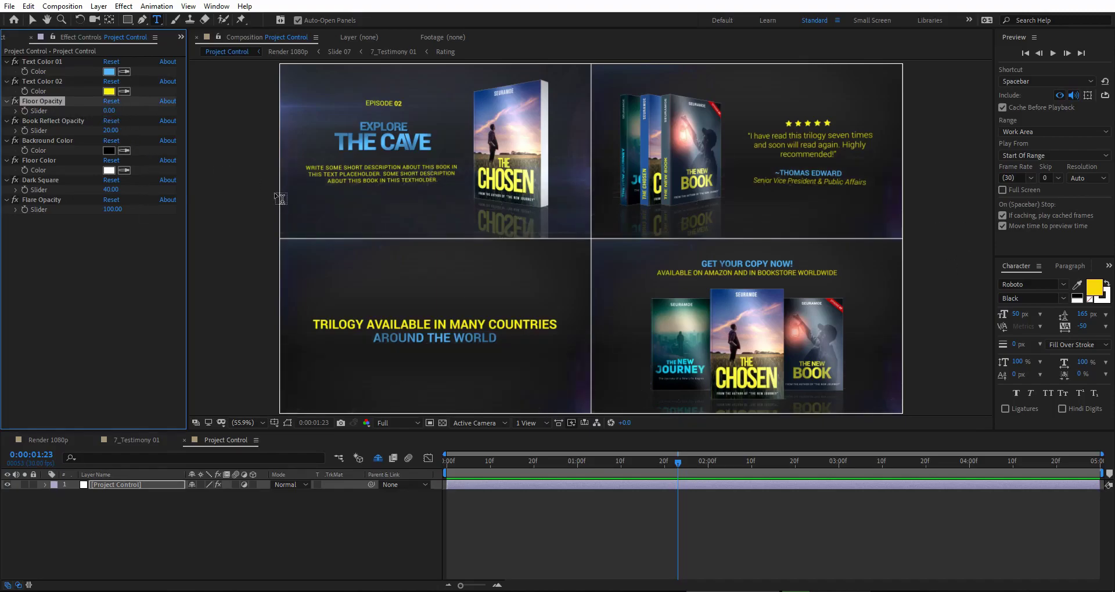
{"action": "left_click", "coordinate": [109, 111]}
{"action": "type", "text": "50"}
{"action": "key", "text": "Return"}
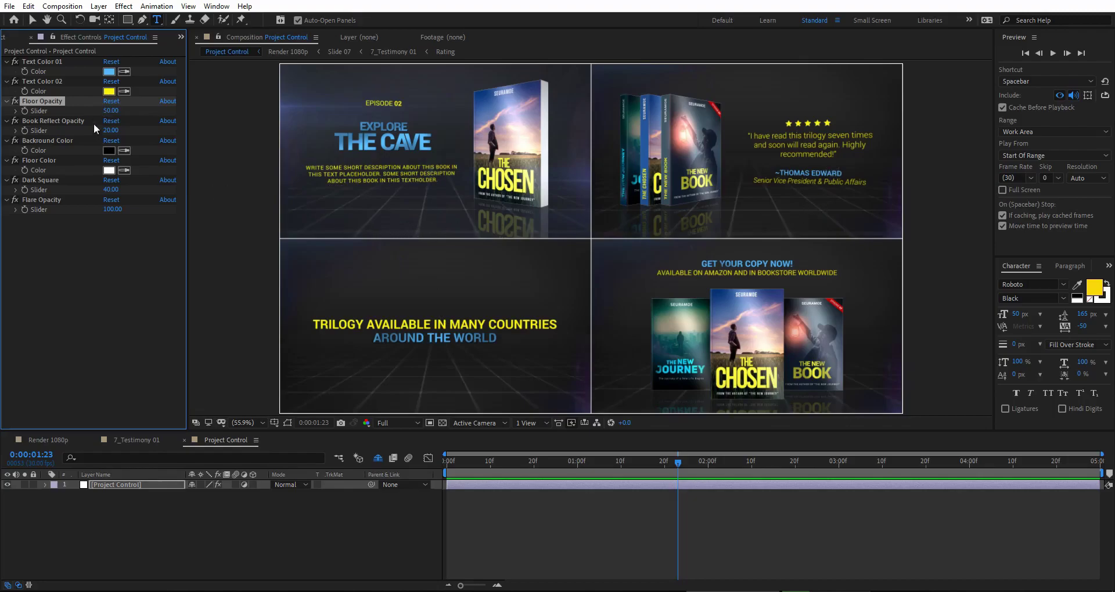
{"action": "left_click_drag", "start_coordinate": [463, 96], "coordinate": [567, 96]}
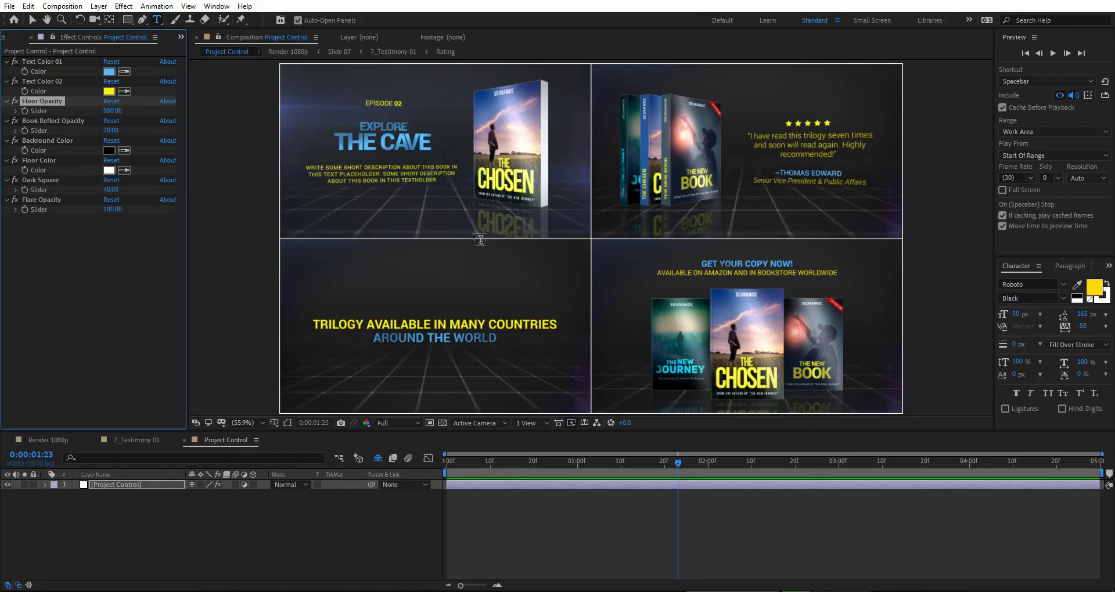
Test Book Reflect Opacity at 100, then undo it back to 20
{"action": "left_click", "coordinate": [69, 122]}
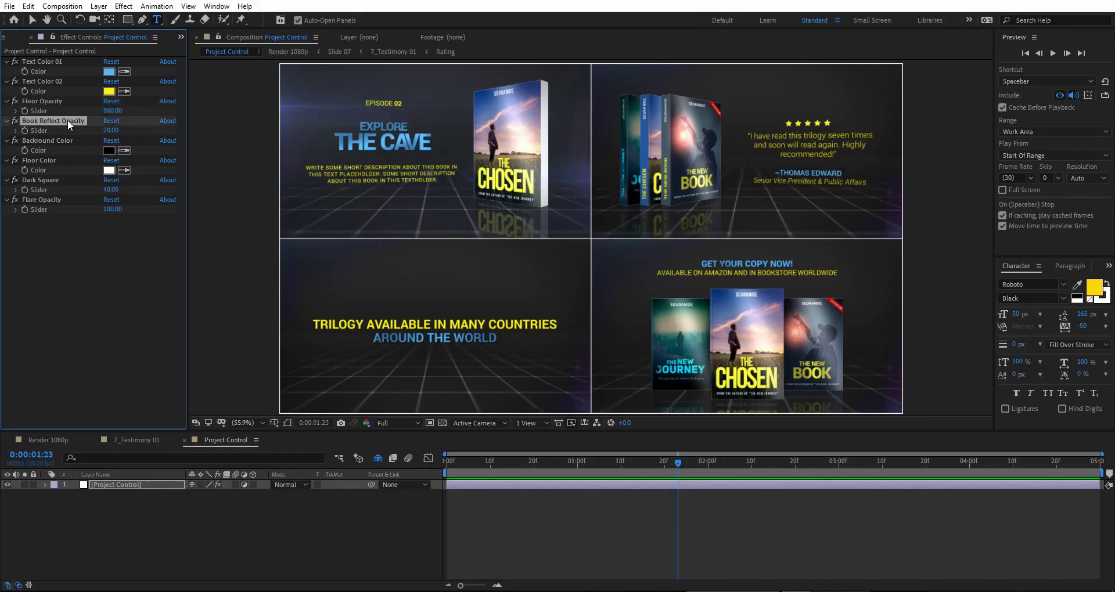
{"action": "left_click", "coordinate": [112, 130]}
{"action": "type", "text": "100"}
{"action": "key", "text": "Return"}
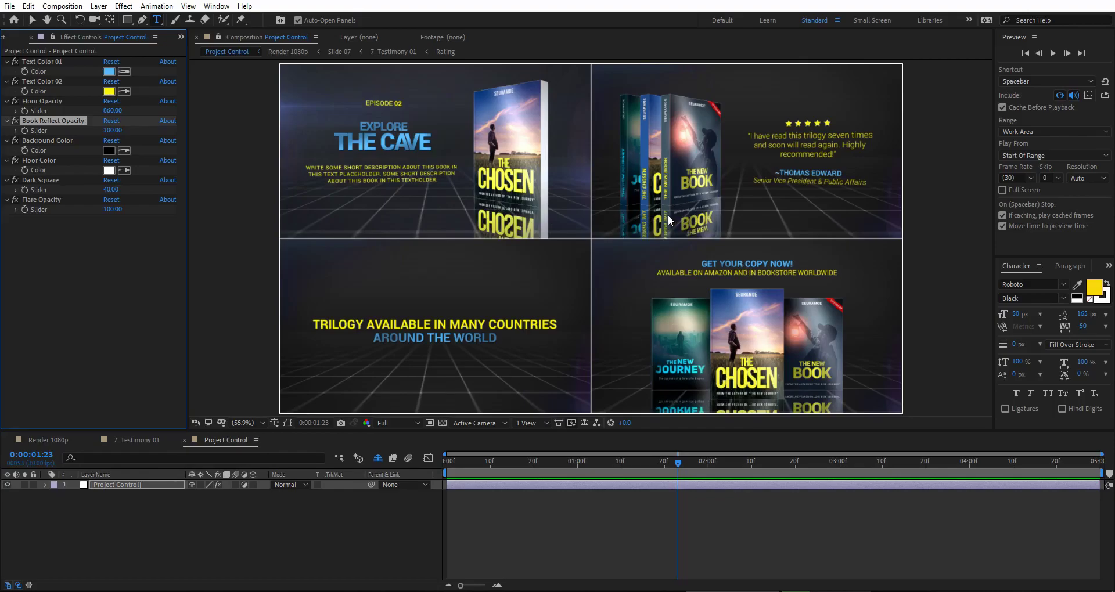
{"action": "key", "text": "ctrl+z"}
{"action": "left_click", "coordinate": [110, 277]}
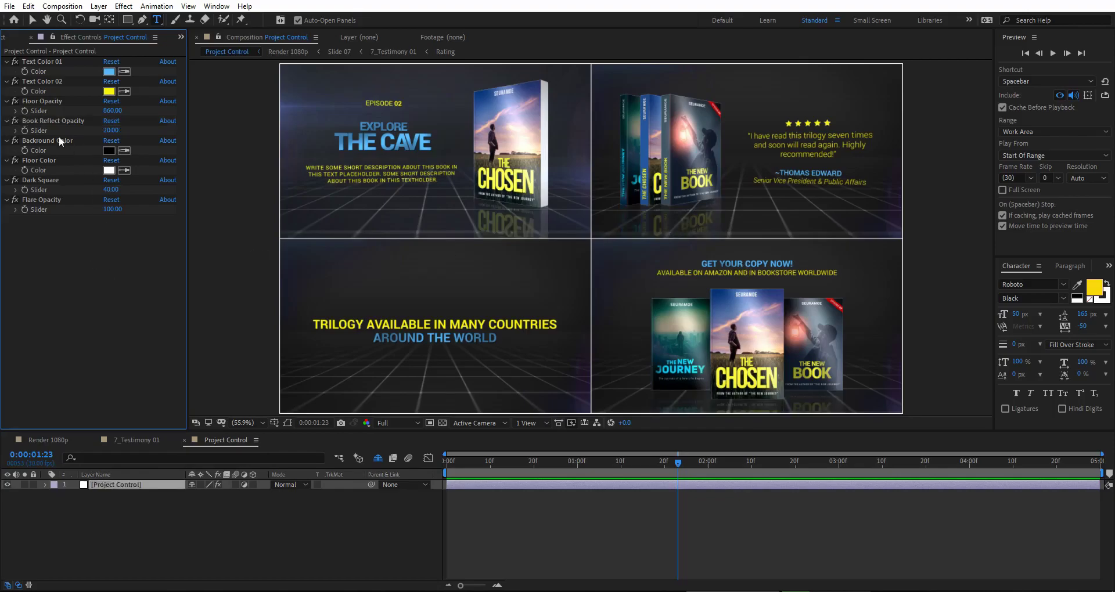
Set the Backround Color in Project Control to dark blue 060045
{"action": "left_click", "coordinate": [109, 151]}
{"action": "left_click_drag", "start_coordinate": [391, 321], "coordinate": [465, 287]}
{"action": "left_click", "coordinate": [416, 224]}
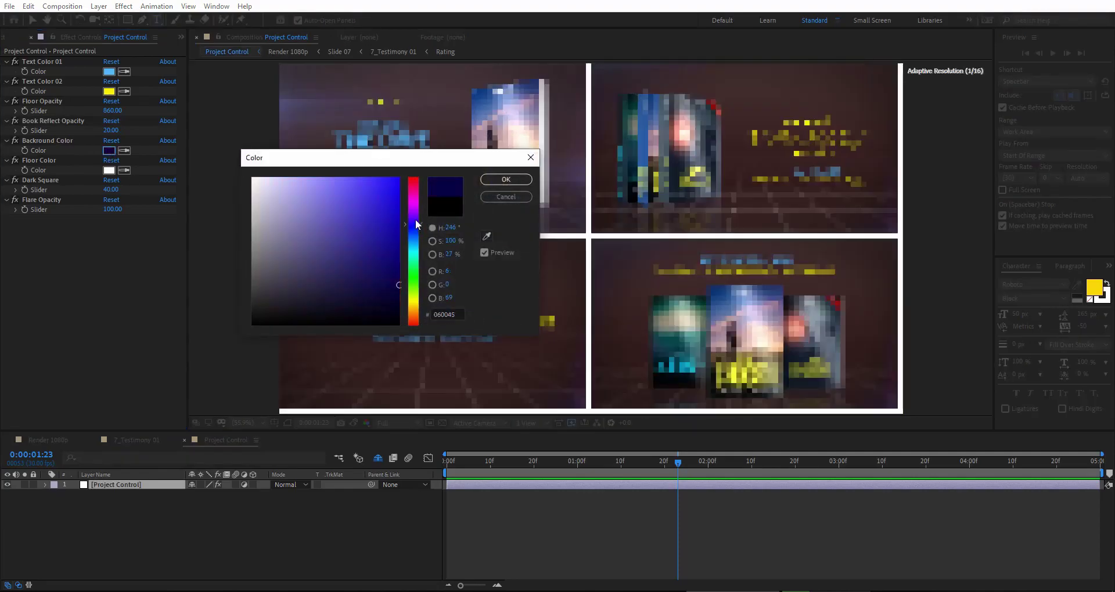
{"action": "left_click", "coordinate": [501, 180]}
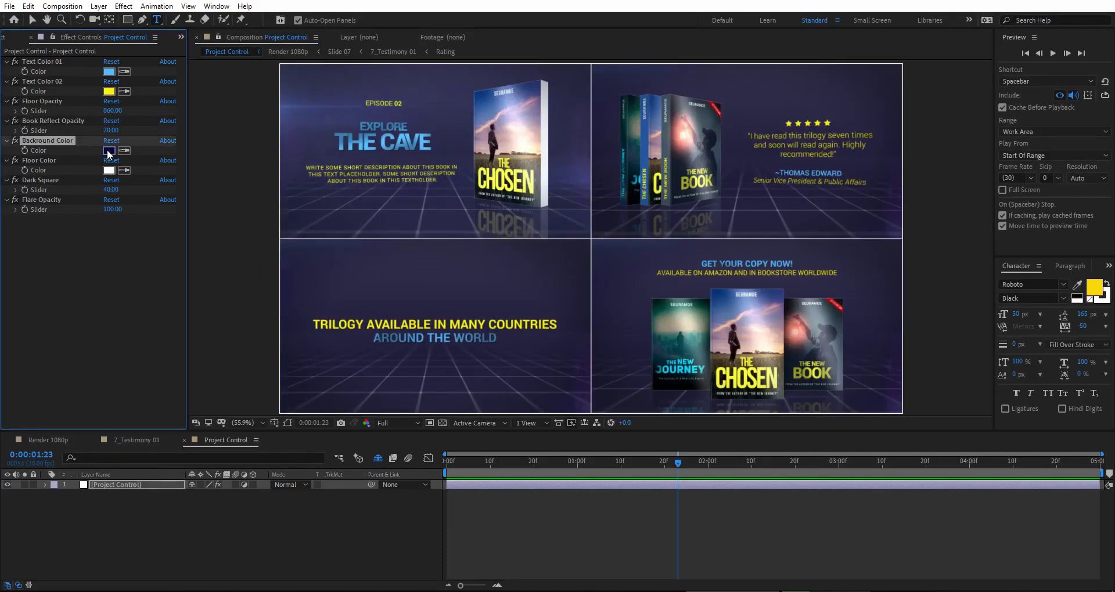
{"action": "left_click", "coordinate": [108, 151]}
{"action": "left_click", "coordinate": [504, 178]}
Set the Floor Color to red FF0000
{"action": "left_click", "coordinate": [108, 171]}
{"action": "type", "text": "FF0000"}
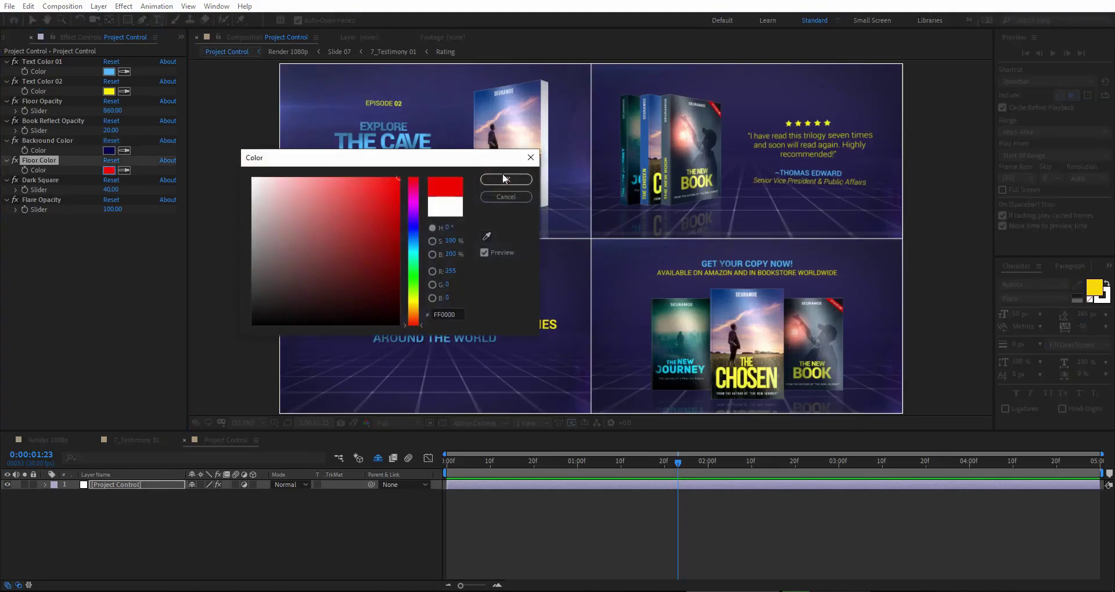
{"action": "left_click", "coordinate": [505, 178]}
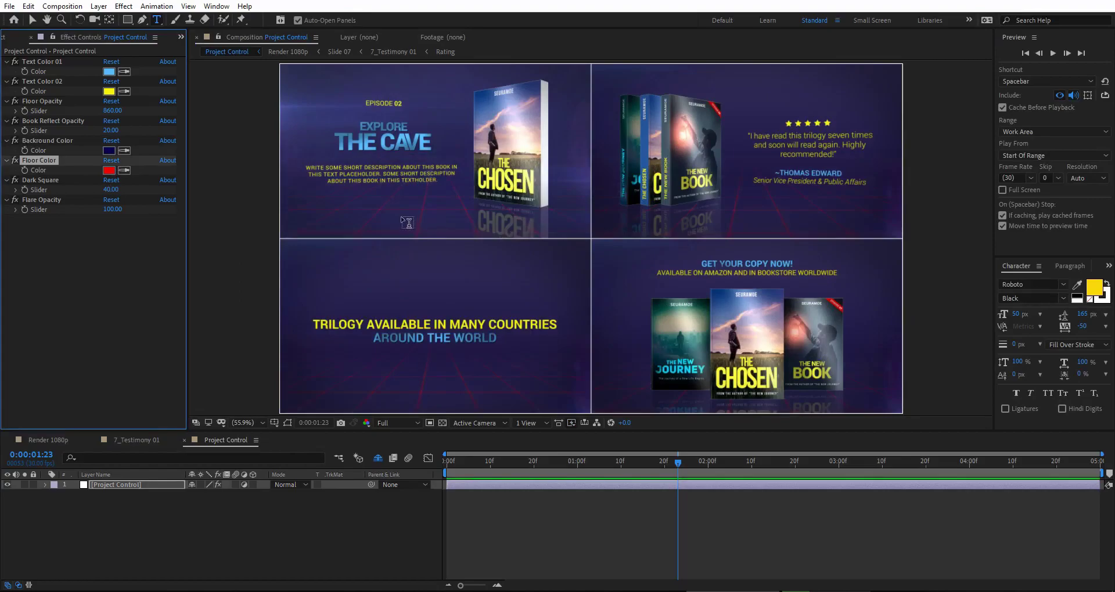
Edit the Dark Square value and set Flare Opacity to 0
{"action": "left_click", "coordinate": [44, 183]}
{"action": "left_click", "coordinate": [114, 191]}
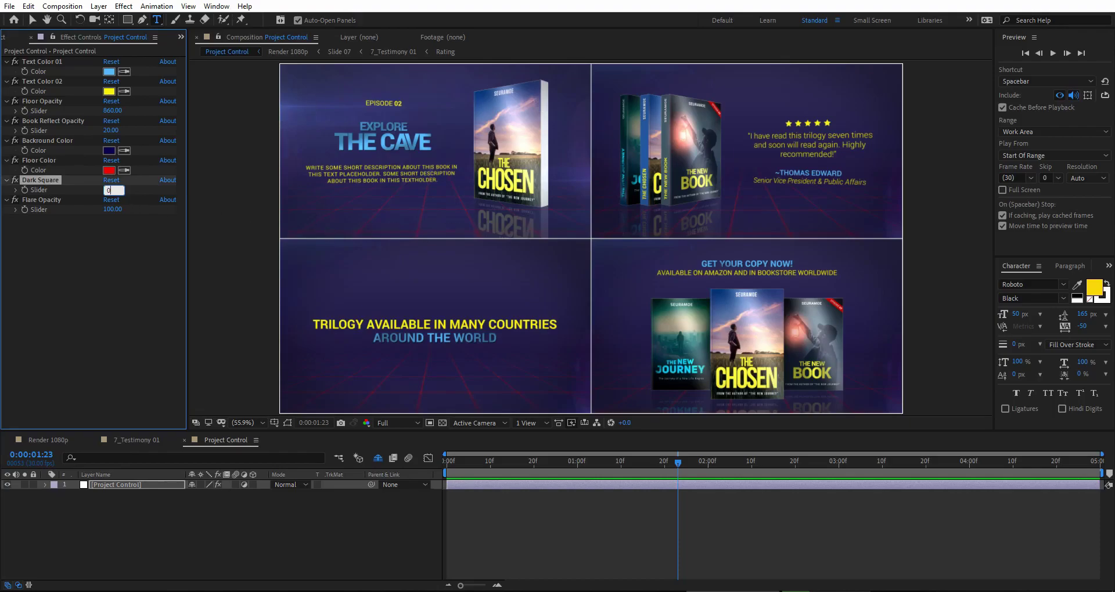
{"action": "key", "text": "Return"}
{"action": "left_click", "coordinate": [50, 201]}
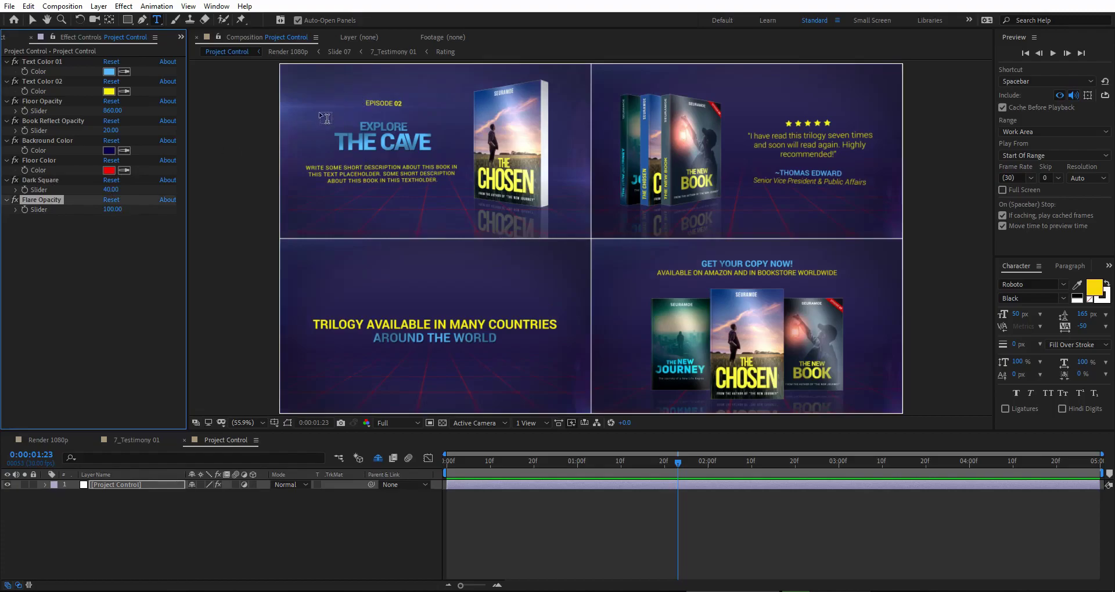
{"action": "left_click", "coordinate": [111, 209]}
{"action": "type", "text": "0"}
{"action": "key", "text": "Return"}
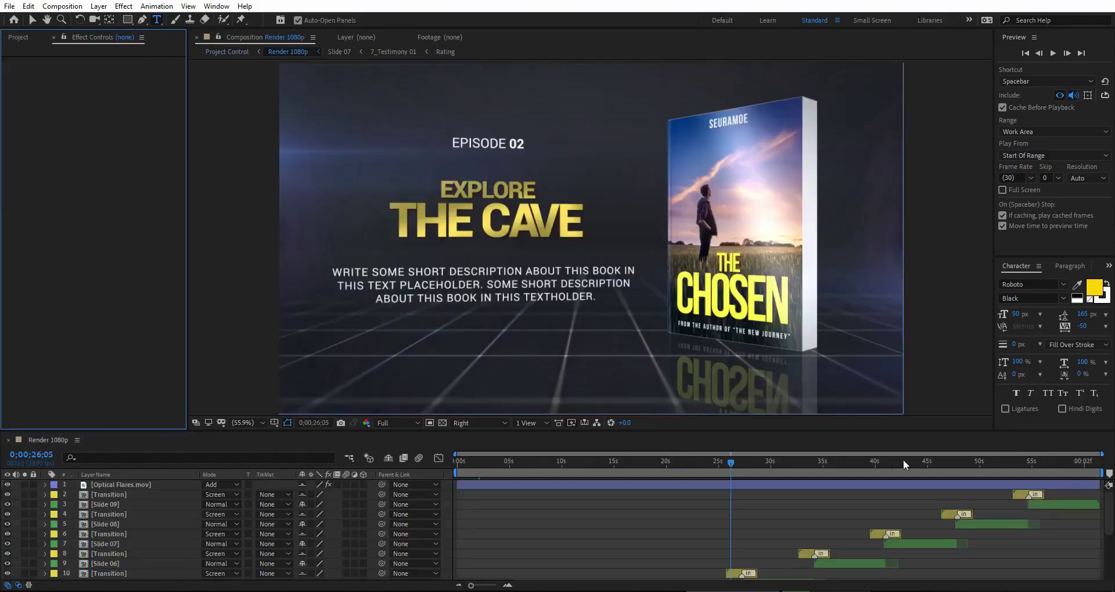
Scrub the Render 1080p timeline forward to the closing GET YOUR COPY NOW slide
{"action": "left_click_drag", "start_coordinate": [833, 456], "coordinate": [1065, 463]}
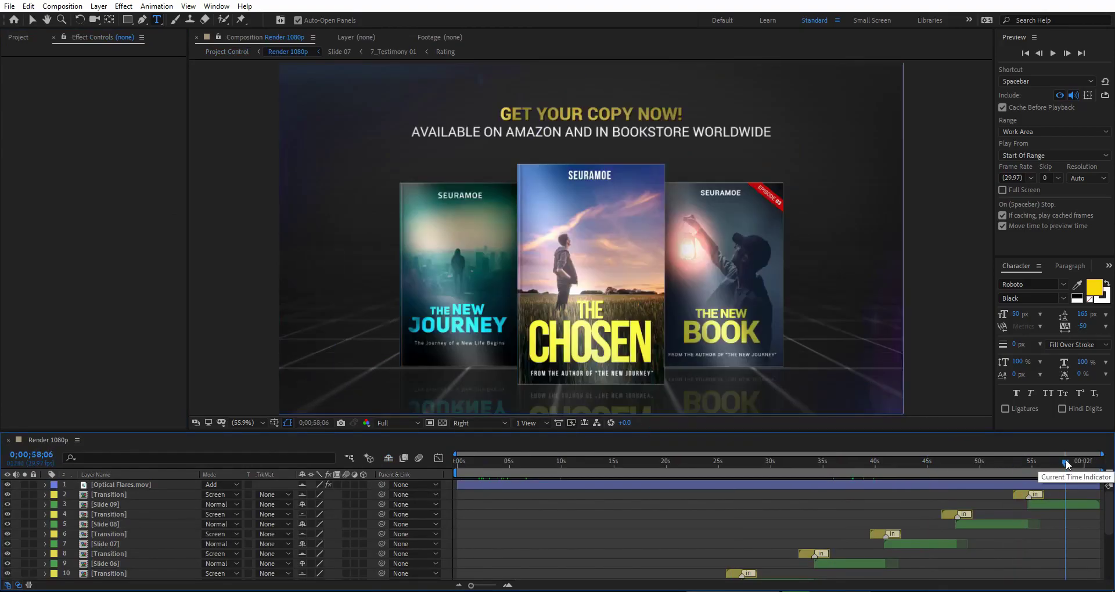